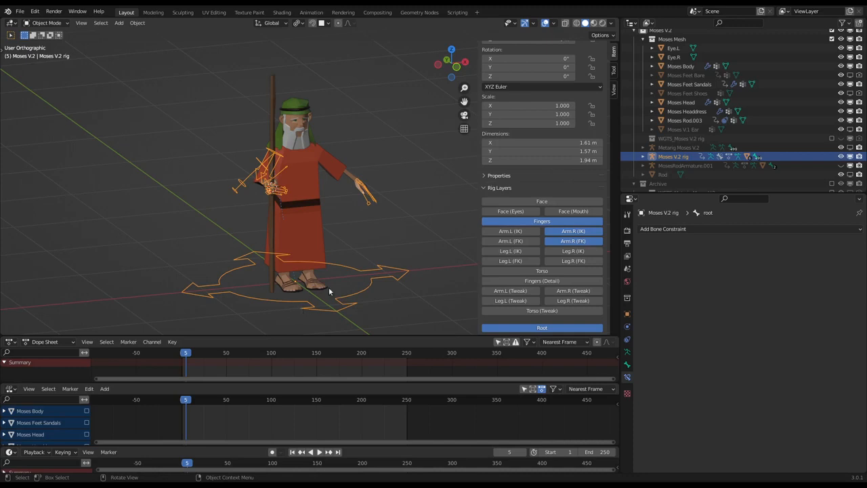
# Examine the Moses character from several angles, including the body mesh and the hand holding the rod.
pyautogui.scroll(2, 328, 287)
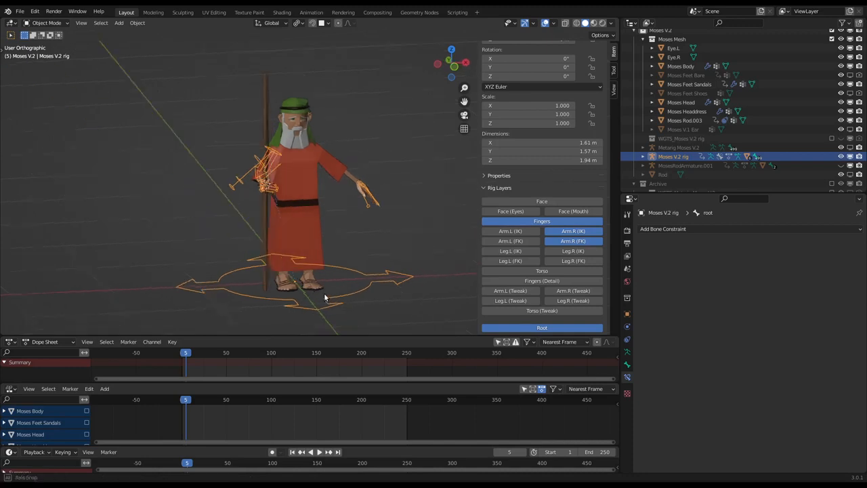
pyautogui.scroll(3, 329, 288)
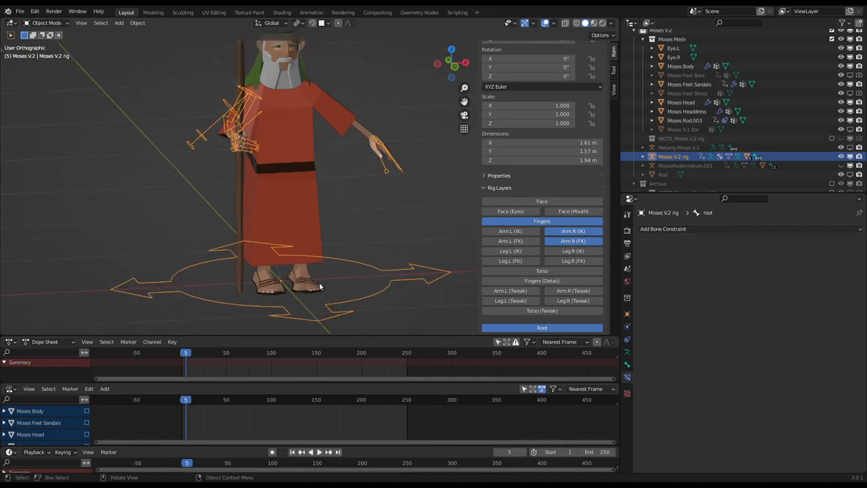
pyautogui.scroll(-2, 322, 285)
pyautogui.moveTo(325, 286); pyautogui.dragTo(320, 277, button='middle')
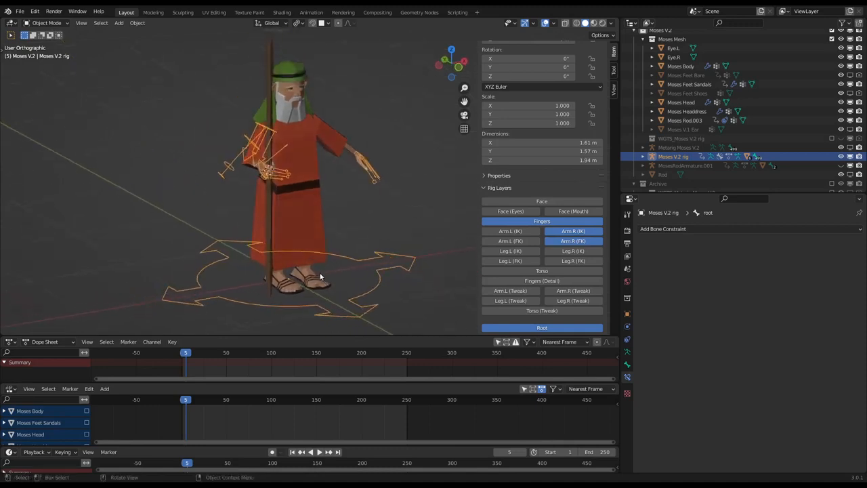
pyautogui.scroll(2, 313, 257)
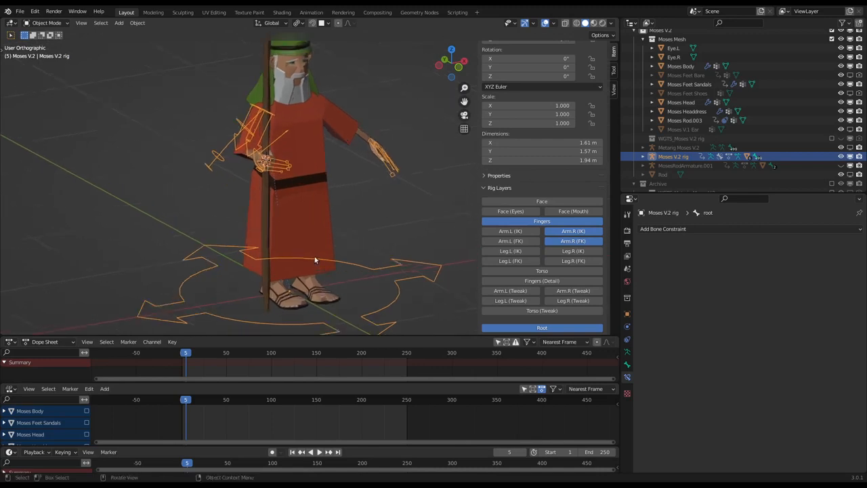
pyautogui.scroll(-2, 314, 256)
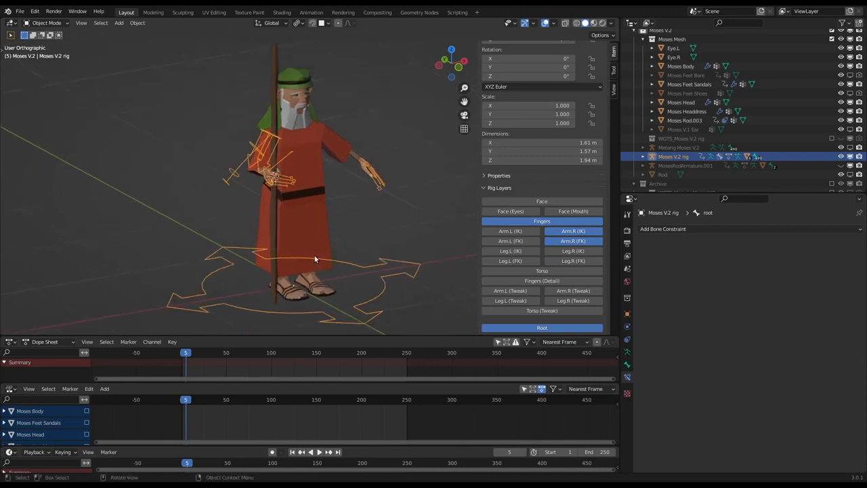
pyautogui.moveTo(314, 257); pyautogui.dragTo(302, 229, button='middle')
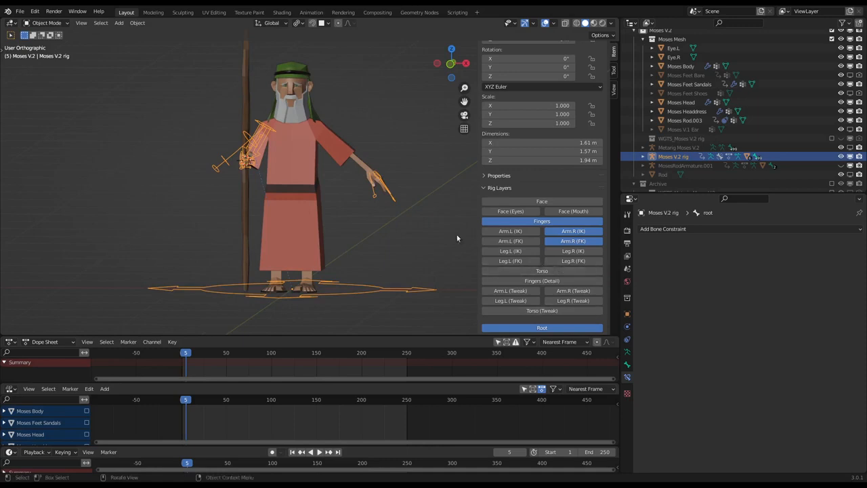
pyautogui.click(306, 219)
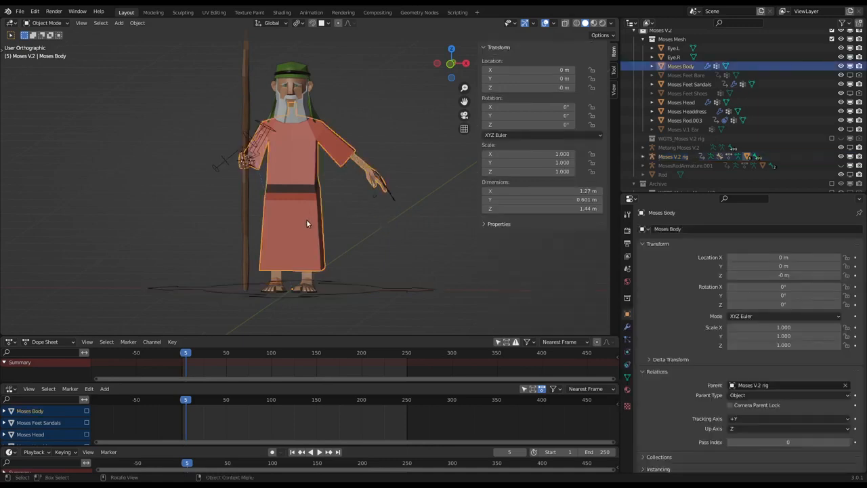
pyautogui.moveTo(294, 232); pyautogui.dragTo(334, 187, button='middle')
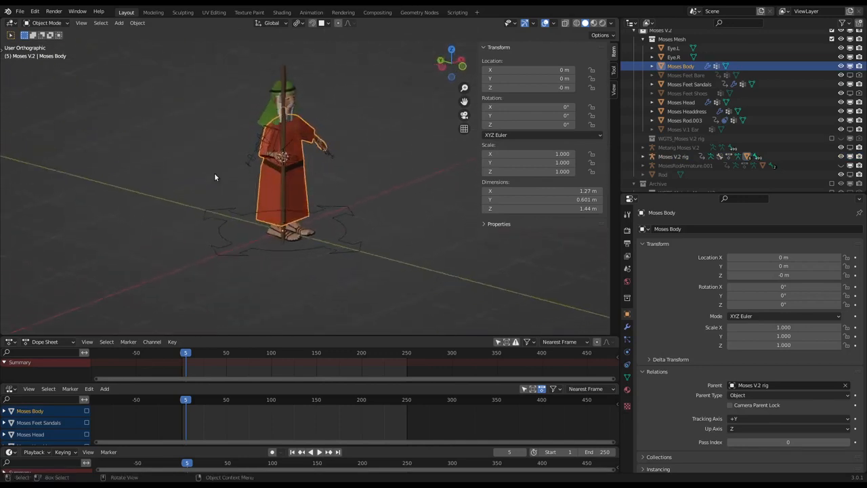
pyautogui.scroll(8, 286, 185)
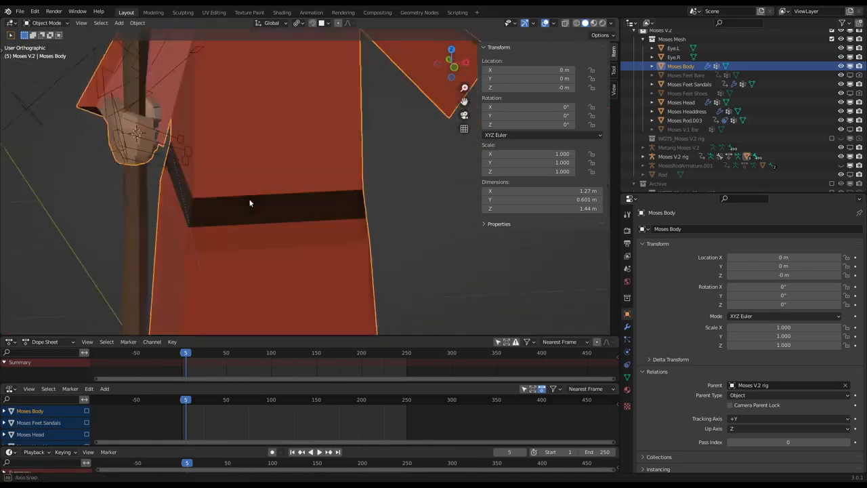
pyautogui.scroll(-6, 246, 199)
pyautogui.moveTo(250, 196); pyautogui.dragTo(281, 193, button='middle')
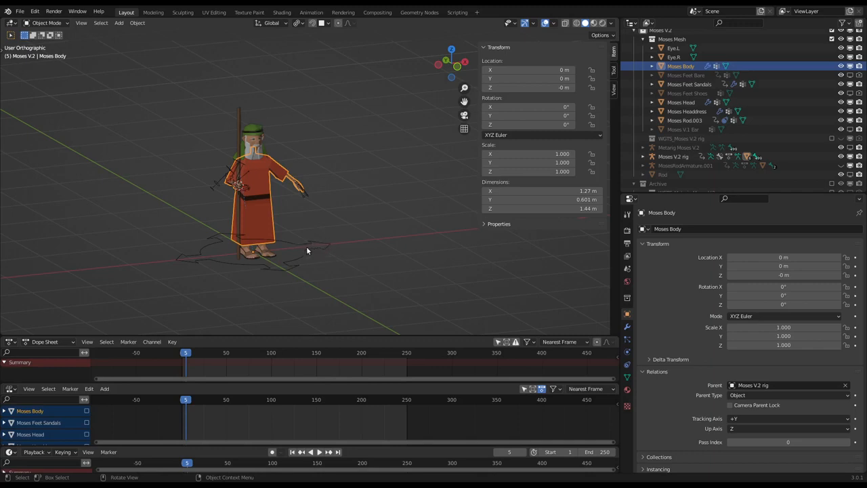
pyautogui.scroll(2, 261, 229)
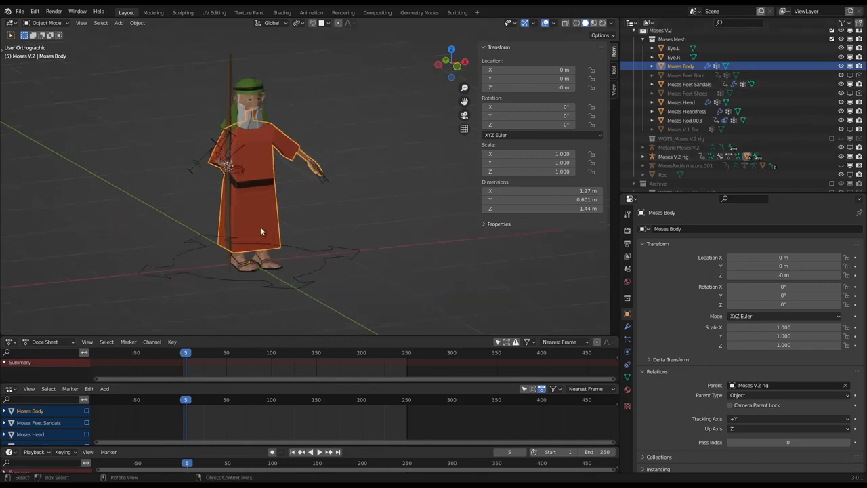
pyautogui.scroll(2, 261, 232)
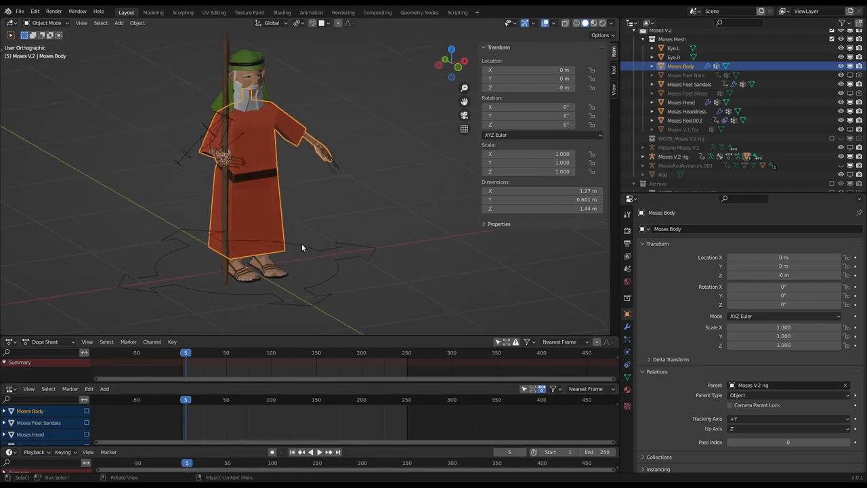
pyautogui.moveTo(302, 248); pyautogui.dragTo(305, 260, button='middle')
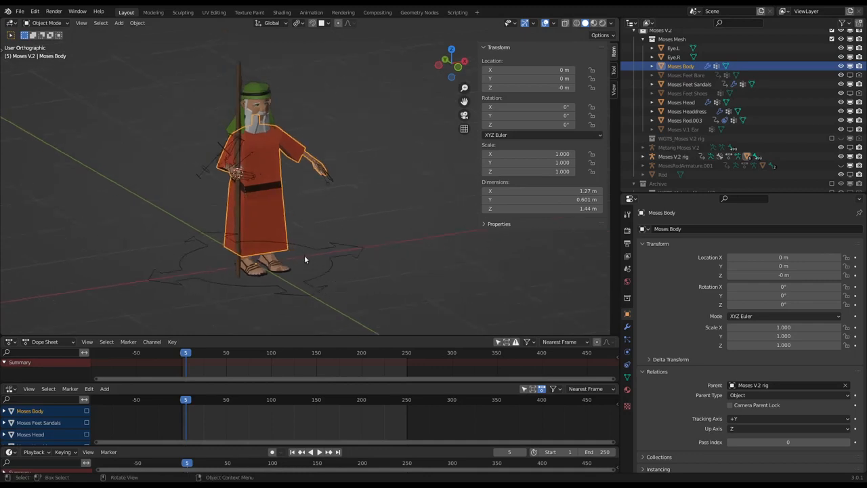
pyautogui.scroll(4, 237, 175)
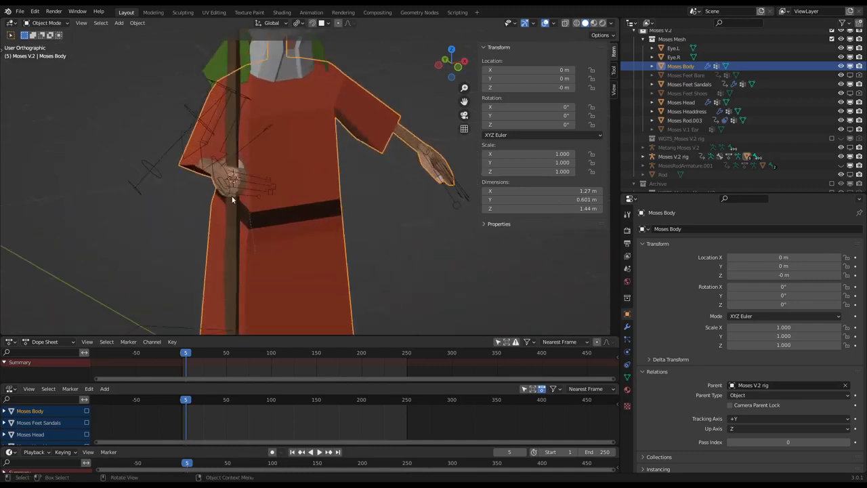
# Select the Moses rod and try moving it away from the character's hand.
pyautogui.click(234, 218)
pyautogui.scroll(-4, 265, 192)
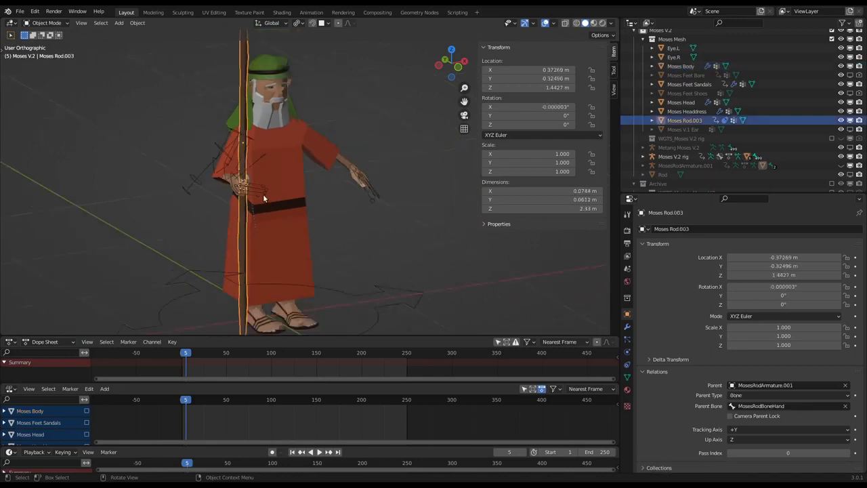
pyautogui.scroll(-1, 241, 210)
pyautogui.moveTo(242, 210); pyautogui.dragTo(269, 212, button='middle')
pyautogui.scroll(4, 238, 183)
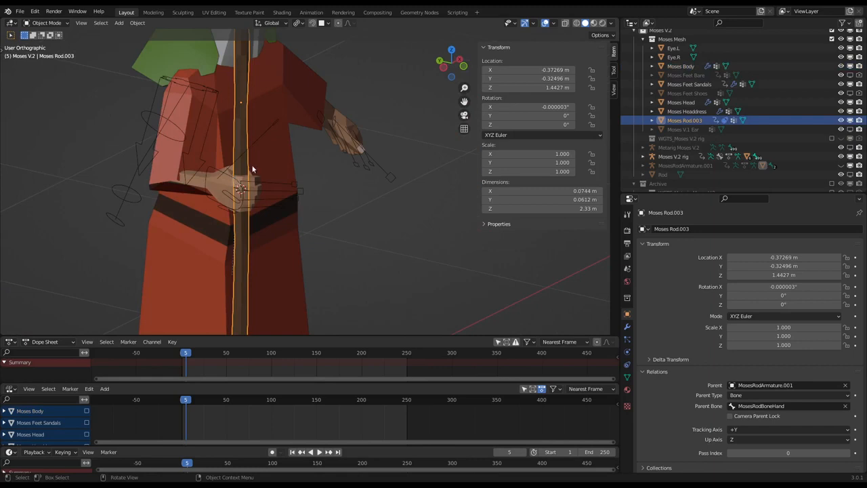
pyautogui.scroll(-4, 246, 215)
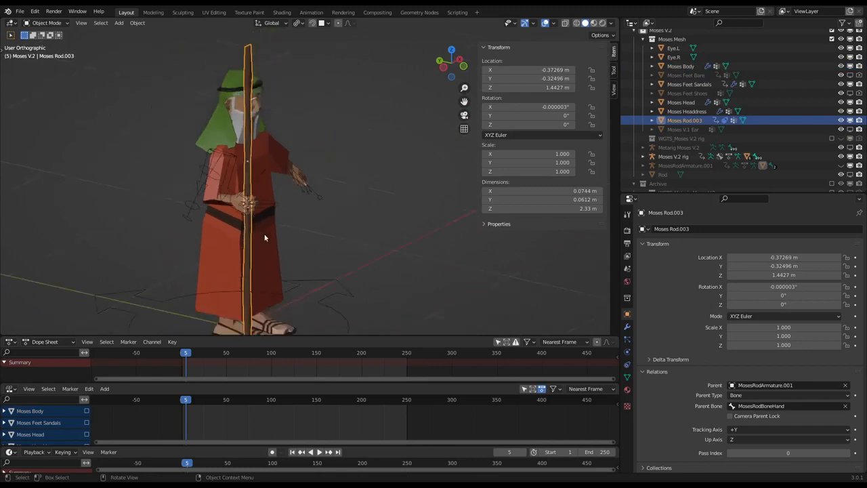
pyautogui.scroll(-2, 325, 265)
pyautogui.moveTo(326, 265); pyautogui.dragTo(278, 215, button='middle')
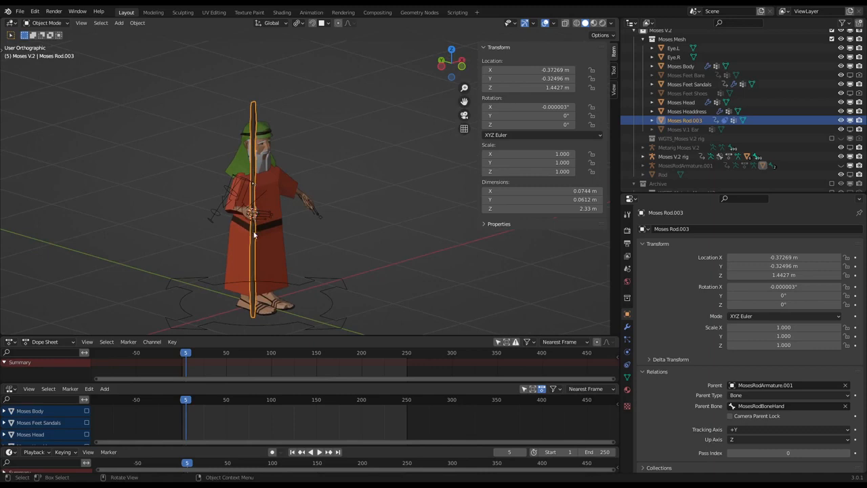
pyautogui.press('g')
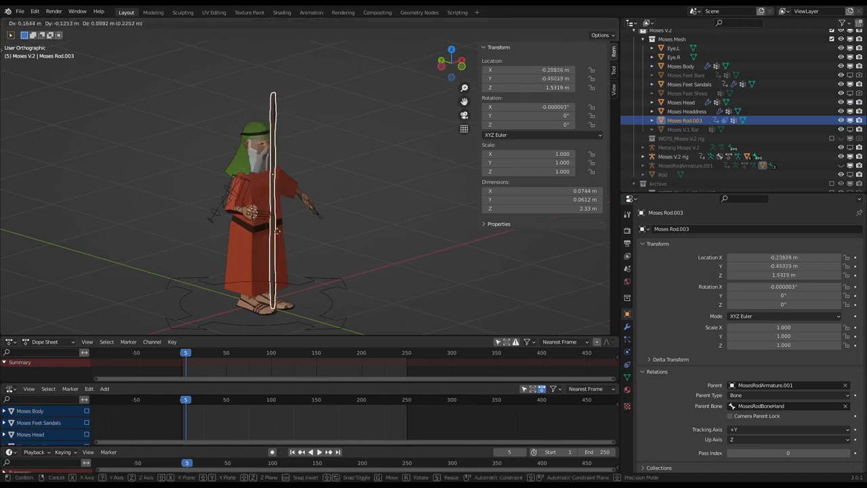
pyautogui.rightClick(254, 246)
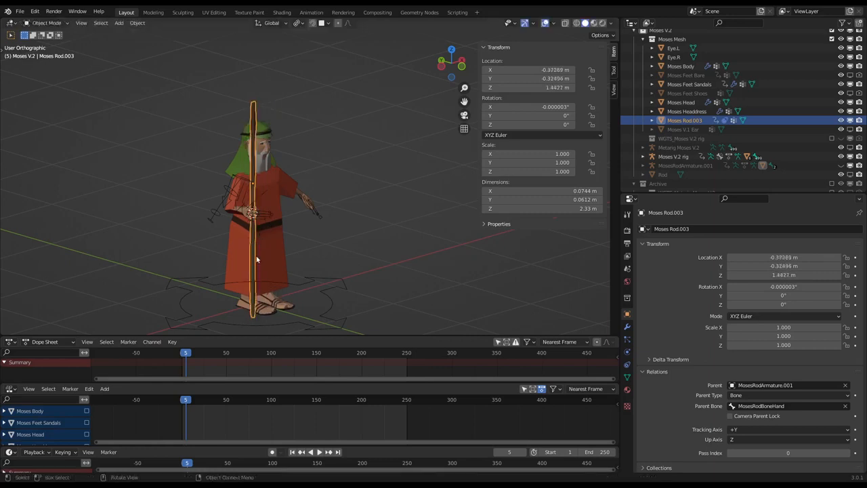
# Inspect the rod's alignment with the hand and the ground from the side, front and close up.
pyautogui.scroll(-1, 257, 244)
pyautogui.moveTo(252, 303); pyautogui.dragTo(300, 297, button='middle')
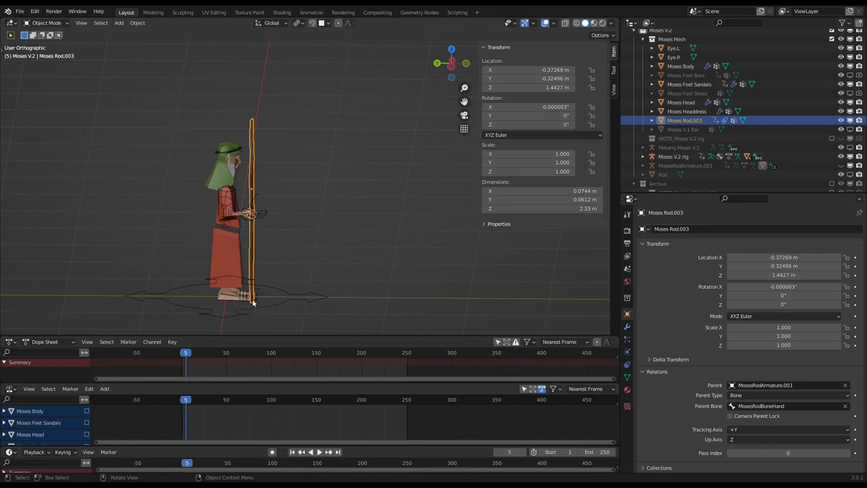
pyautogui.moveTo(255, 300); pyautogui.dragTo(239, 259, button='middle')
pyautogui.scroll(3, 251, 215)
pyautogui.scroll(-3, 251, 215)
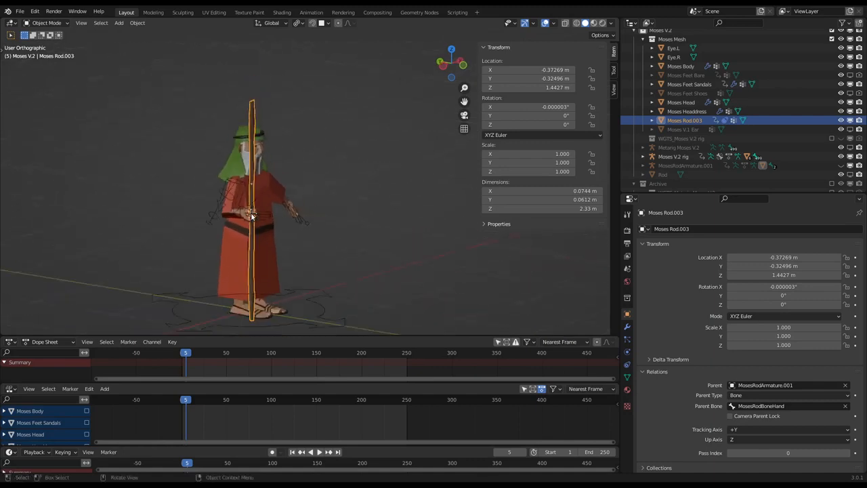
pyautogui.moveTo(251, 216); pyautogui.dragTo(250, 246, button='middle')
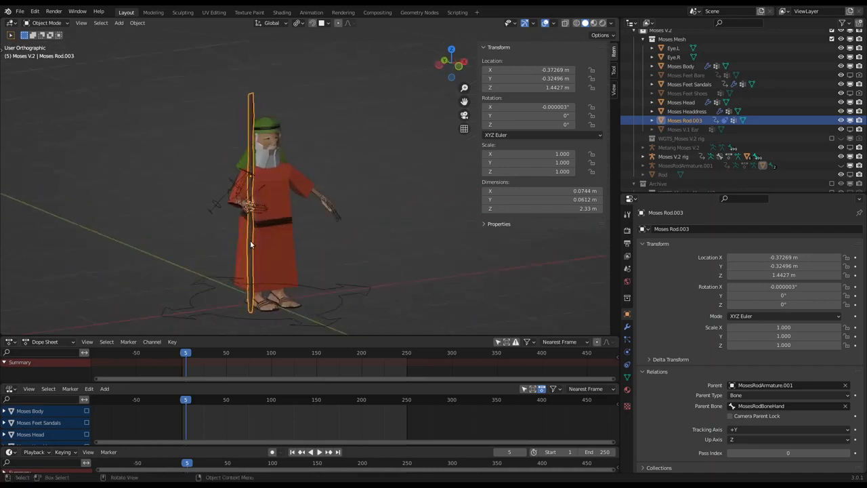
pyautogui.moveTo(291, 271); pyautogui.dragTo(252, 247, button='middle')
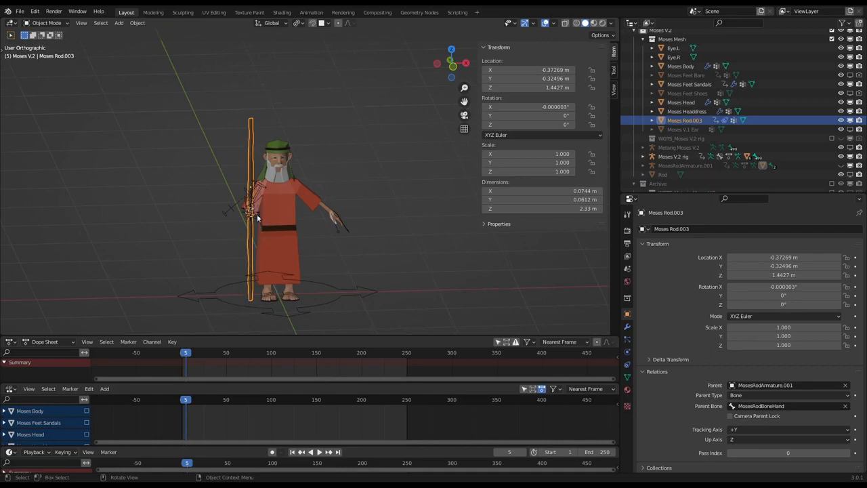
pyautogui.moveTo(257, 216); pyautogui.dragTo(295, 224, button='middle')
pyautogui.scroll(3, 235, 226)
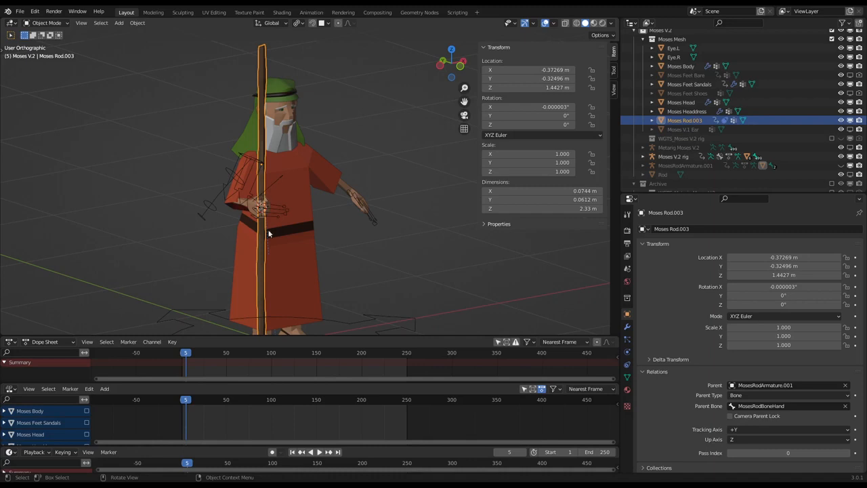
pyautogui.moveTo(297, 336); pyautogui.dragTo(295, 323)
pyautogui.scroll(-3, 287, 250)
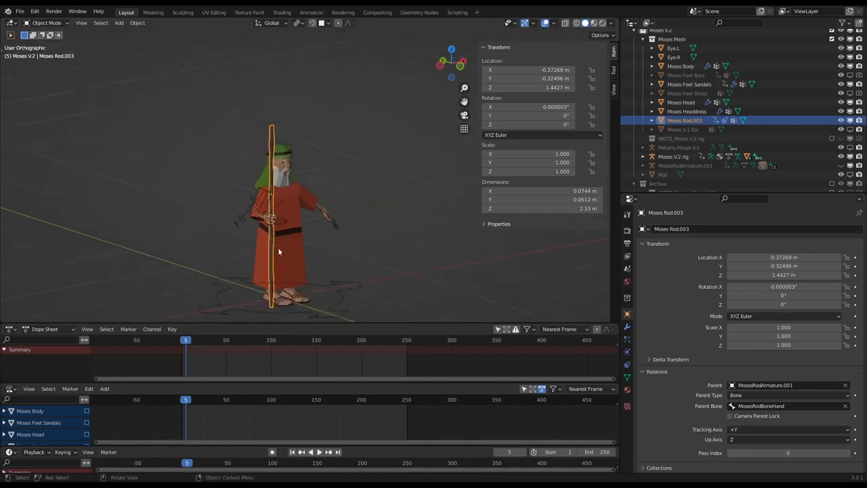
pyautogui.keyDown('shift'); pyautogui.moveTo(302, 261); pyautogui.dragTo(298, 234, button='middle'); pyautogui.keyUp('shift')
pyautogui.scroll(1, 288, 226)
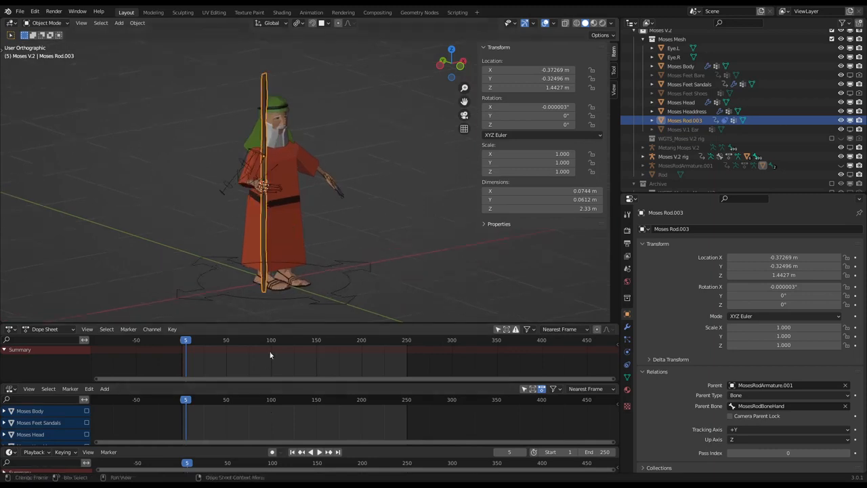
# Select the Moses V.2 rig, switch it to Pose Mode and try moving the root bone away from the rod.
pyautogui.click(313, 305)
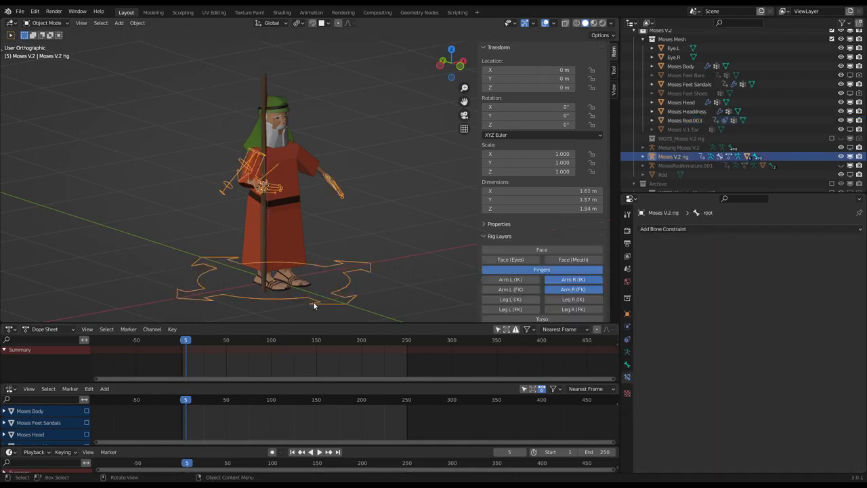
pyautogui.press('g')
pyautogui.rightClick(353, 298)
pyautogui.hotkey('ctrl', 'Tab')
pyautogui.press('g')
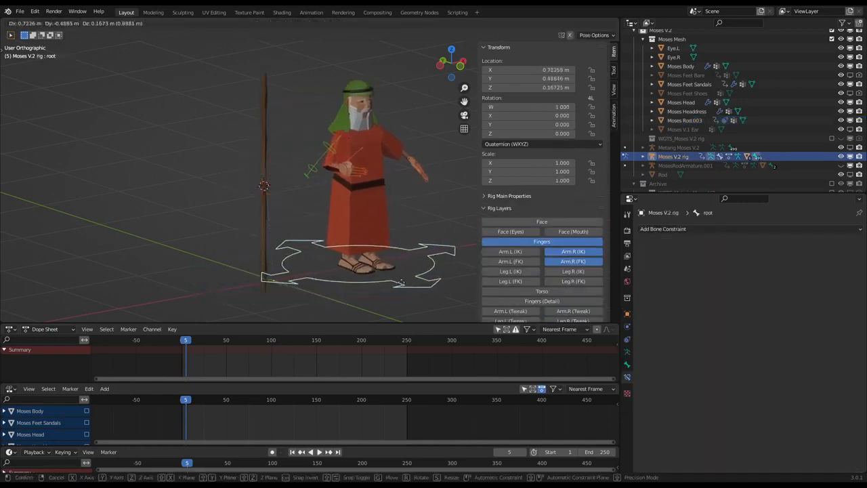
pyautogui.rightClick(369, 290)
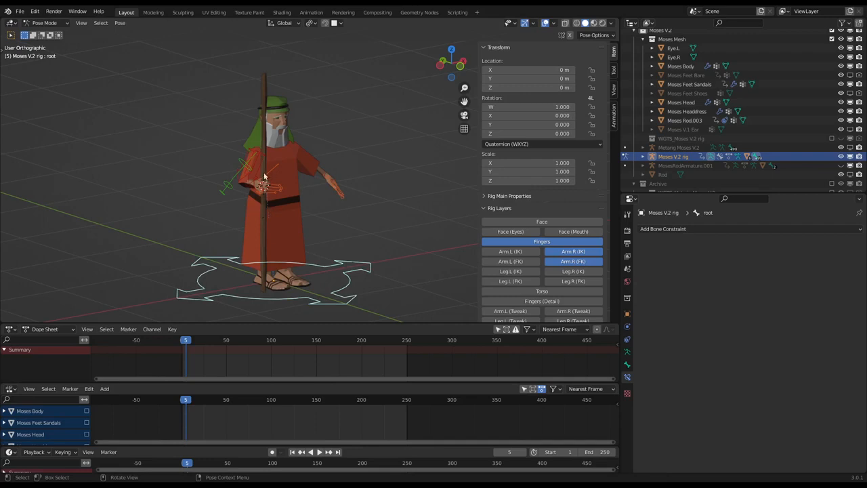
# Temporarily enlarge the Dope Sheet and Nonlinear Animation editors to view the rod and rig tracks, and restore the viewport's size.
pyautogui.moveTo(257, 321); pyautogui.dragTo(257, 182)
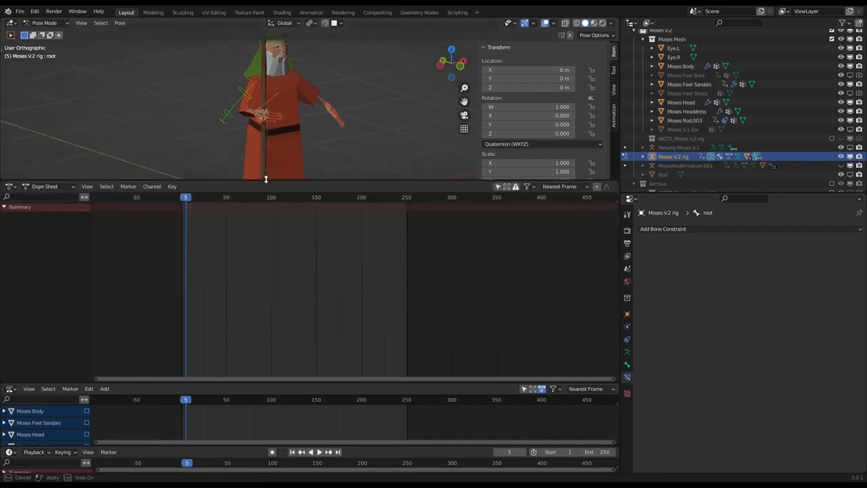
pyautogui.moveTo(281, 382); pyautogui.dragTo(265, 247)
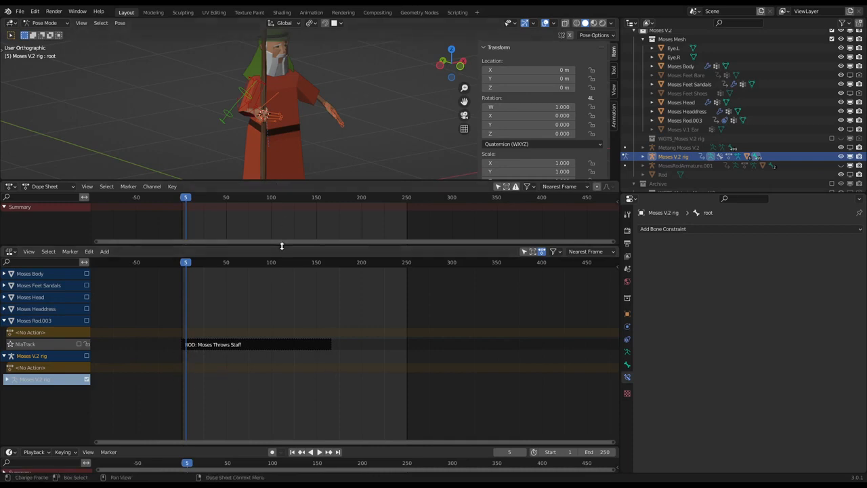
pyautogui.moveTo(281, 246); pyautogui.dragTo(272, 370)
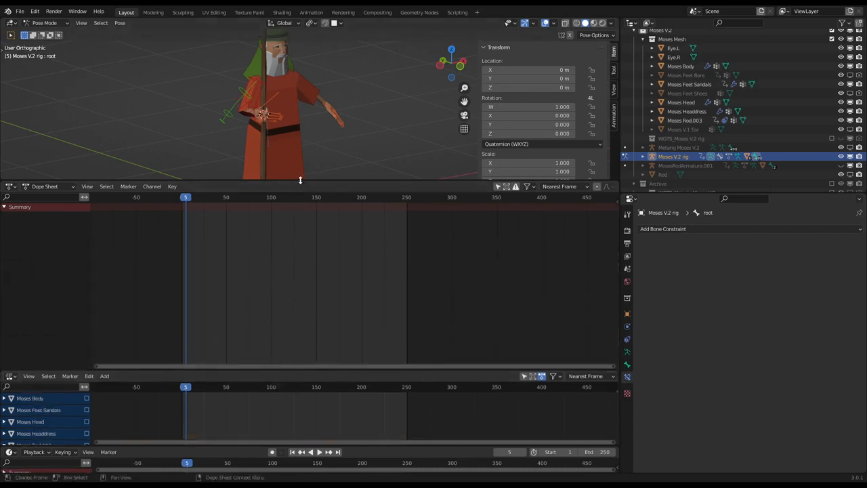
pyautogui.moveTo(300, 180); pyautogui.dragTo(308, 315)
pyautogui.moveTo(309, 368); pyautogui.dragTo(310, 382)
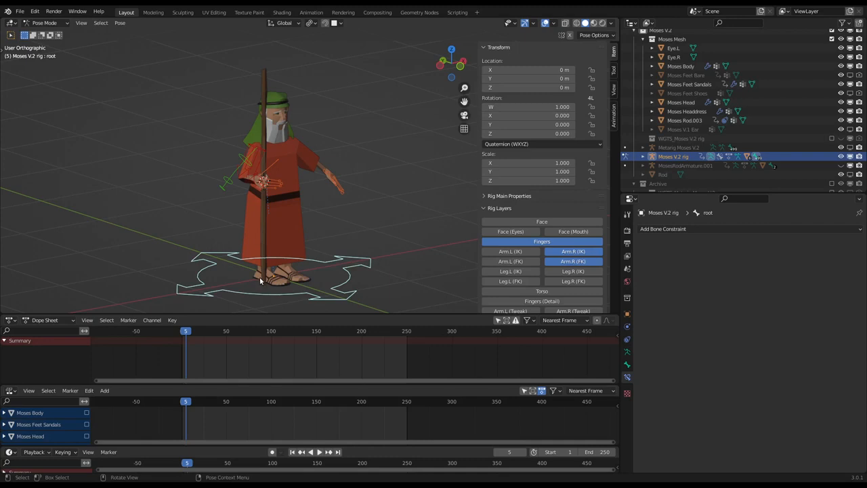
pyautogui.scroll(1, 278, 285)
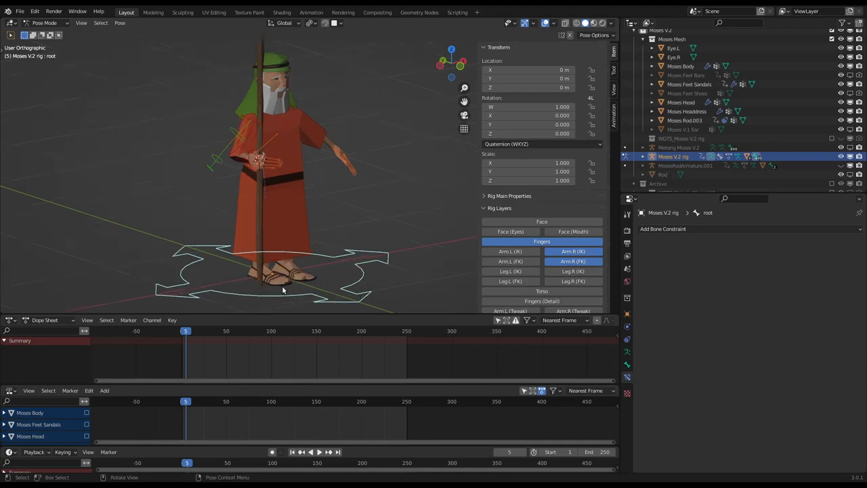
# Unhide MosesRodArmature.001, switch from Pose Mode to Object Mode and select the rod armature beside the character.
pyautogui.scroll(-1, 283, 290)
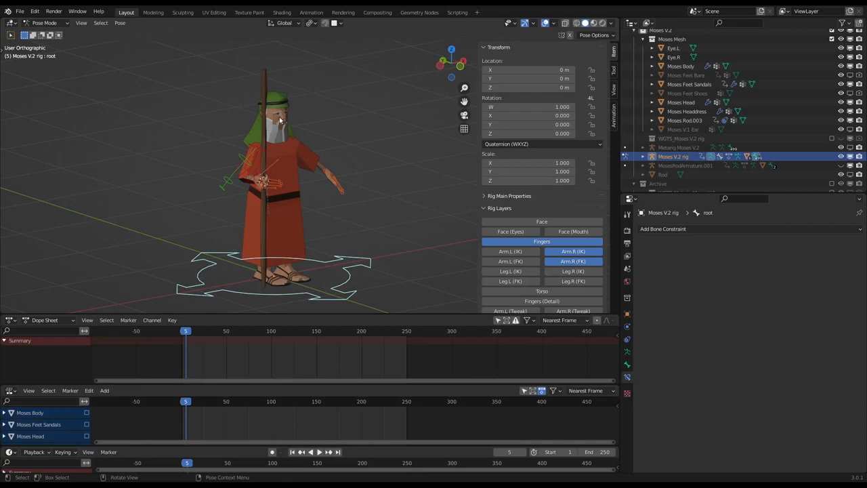
pyautogui.moveTo(332, 213); pyautogui.dragTo(298, 229, button='middle')
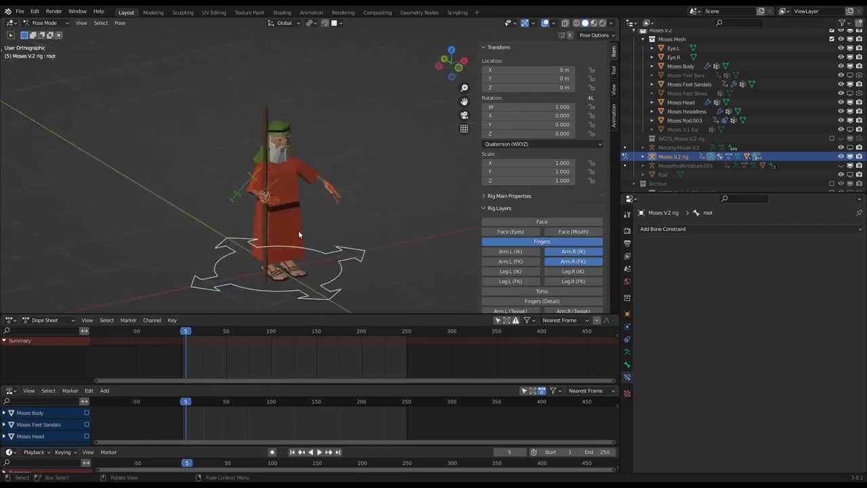
pyautogui.scroll(2, 287, 273)
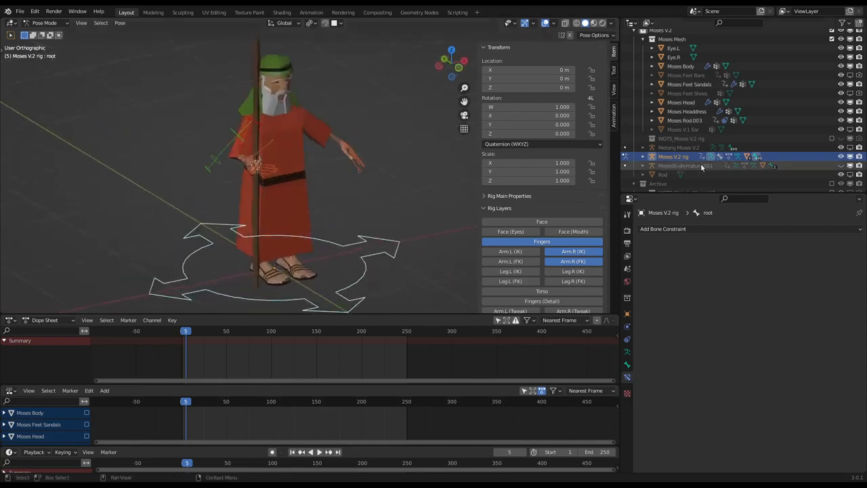
pyautogui.click(841, 166)
pyautogui.scroll(-2, 232, 240)
pyautogui.moveTo(257, 263); pyautogui.dragTo(220, 245, button='middle')
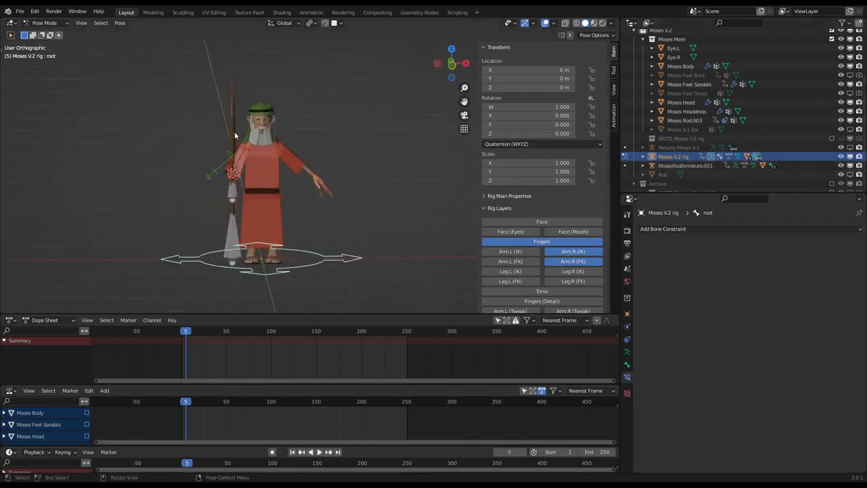
pyautogui.hotkey('ctrl', 'Tab')
pyautogui.click(233, 244)
pyautogui.moveTo(220, 231); pyautogui.dragTo(253, 241, button='middle')
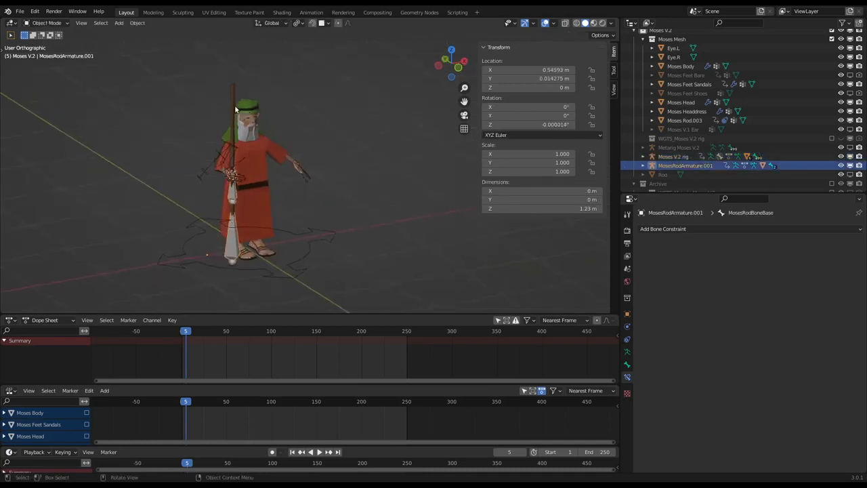
# Examine how the rod armature's two bones sit against the rod, the gripping hand and the ground, and compare the free hand.
pyautogui.moveTo(232, 260); pyautogui.dragTo(238, 174, button='middle')
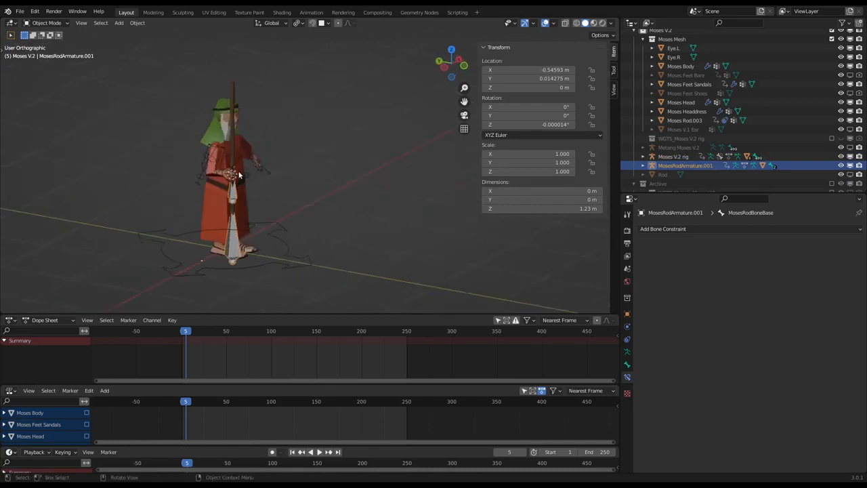
pyautogui.scroll(2, 239, 174)
pyautogui.moveTo(246, 212); pyautogui.dragTo(244, 206, button='middle')
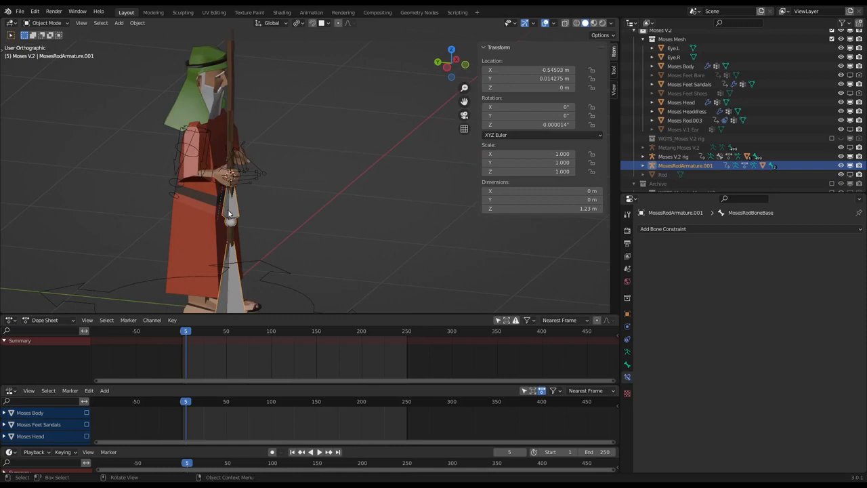
pyautogui.moveTo(217, 205); pyautogui.dragTo(263, 242, button='middle')
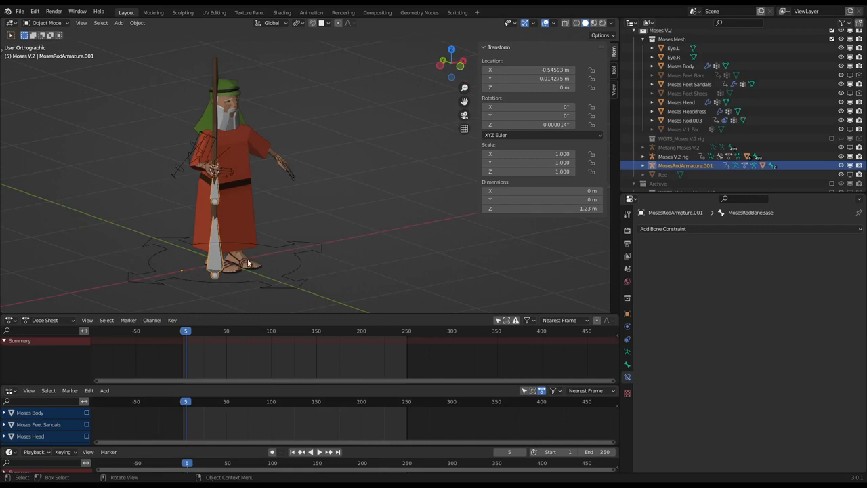
pyautogui.moveTo(264, 241); pyautogui.dragTo(263, 238, button='middle')
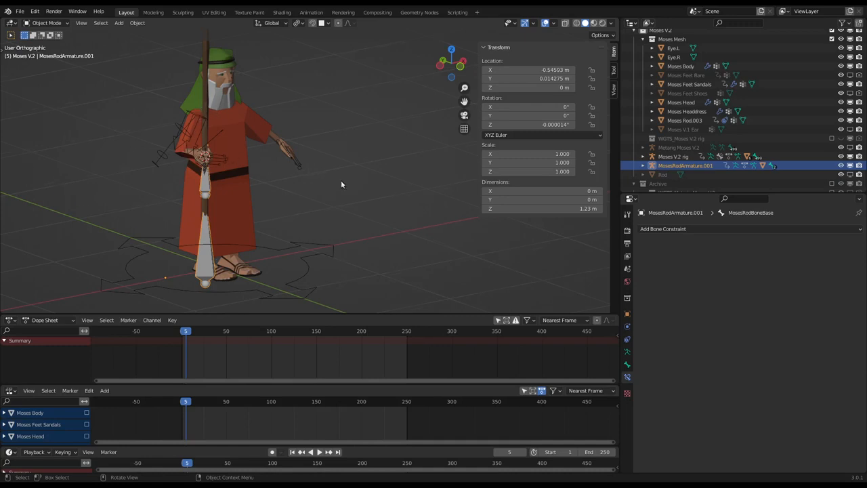
pyautogui.moveTo(341, 180); pyautogui.dragTo(291, 188, button='middle')
pyautogui.scroll(5, 342, 174)
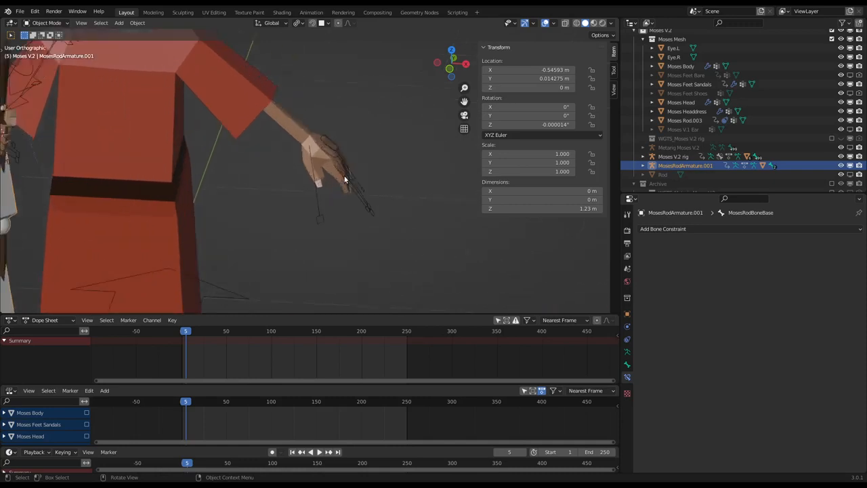
pyautogui.scroll(-2, 342, 177)
pyautogui.scroll(-3, 379, 193)
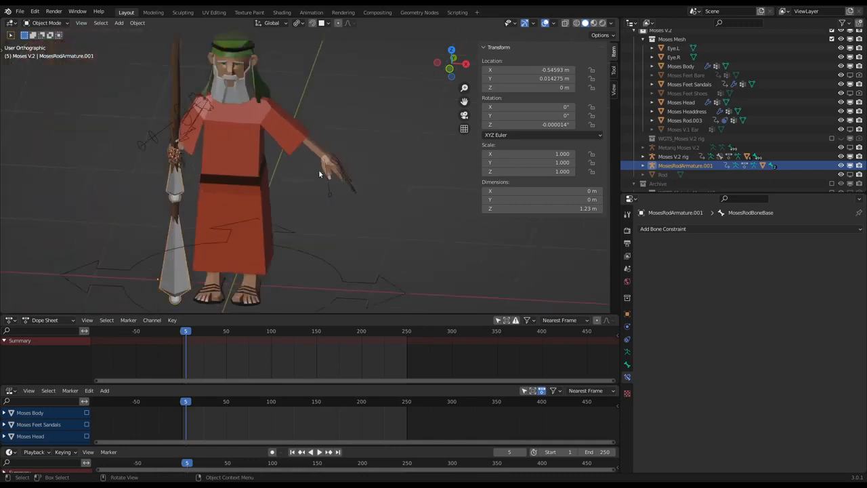
pyautogui.moveTo(285, 209); pyautogui.dragTo(311, 186, button='middle')
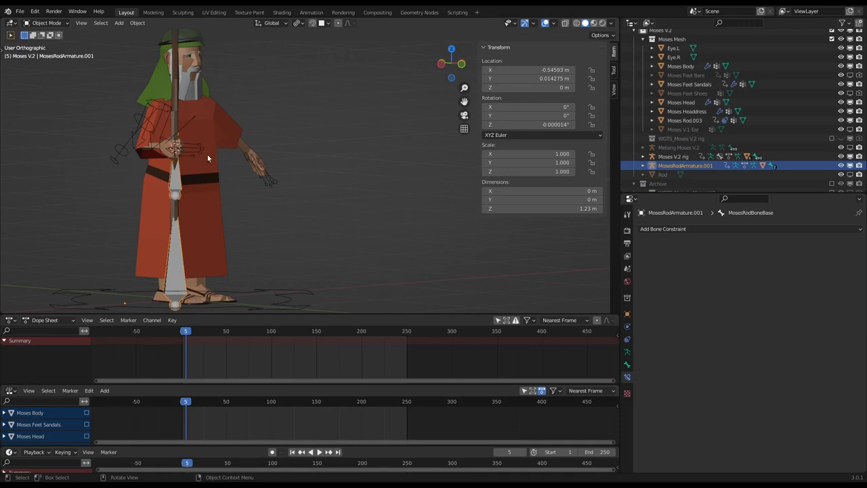
pyautogui.moveTo(190, 190); pyautogui.dragTo(176, 155, button='middle')
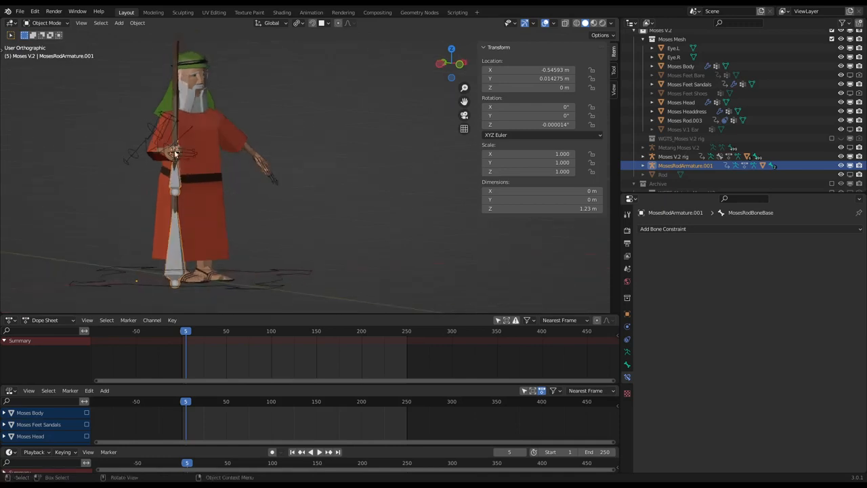
pyautogui.moveTo(202, 197)
pyautogui.mouseDown(button='middle')
pyautogui.moveTo(212, 192)
pyautogui.moveTo(191, 190)
pyautogui.mouseUp(button='middle')
pyautogui.scroll(3, 191, 190)
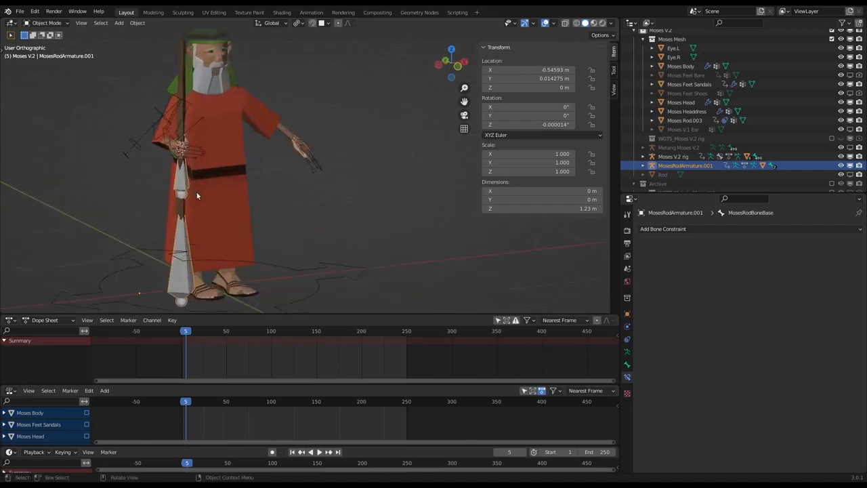
pyautogui.scroll(-1, 194, 193)
pyautogui.scroll(1, 218, 195)
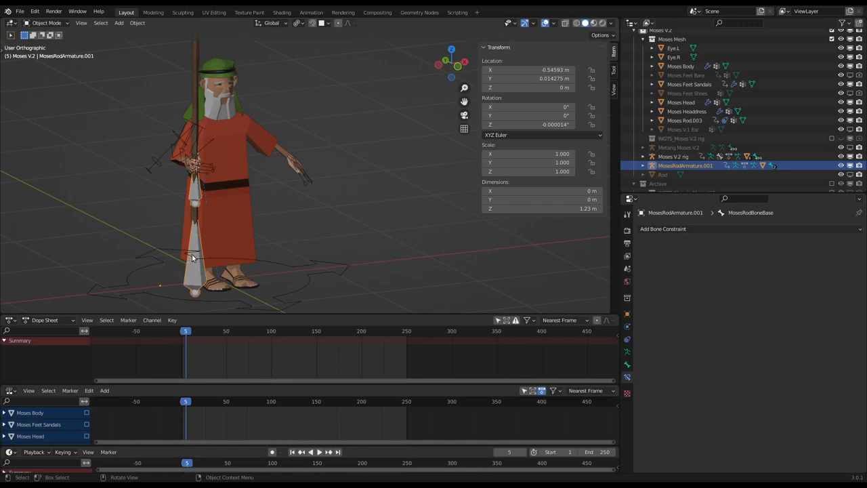
# Open the recent file "Moses V.2.try rigify parented rod bone.blend" without saving the current file.
pyautogui.click(19, 12)
pyautogui.moveTo(32, 40)
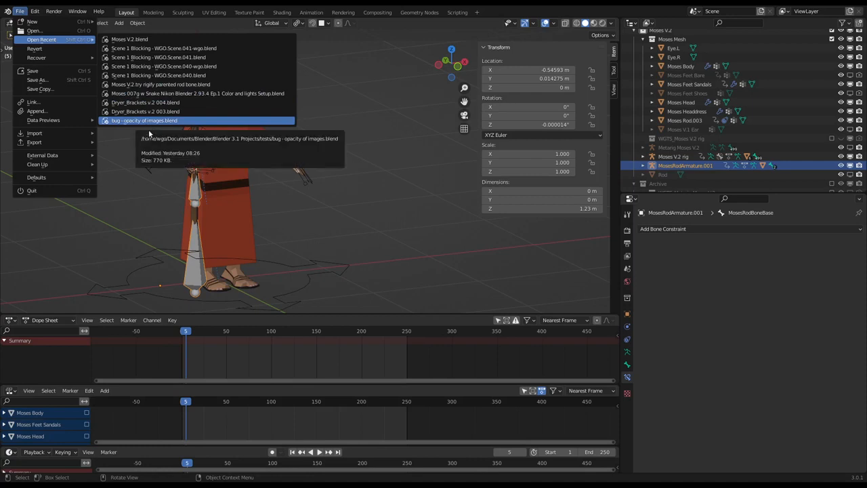
pyautogui.click(160, 85)
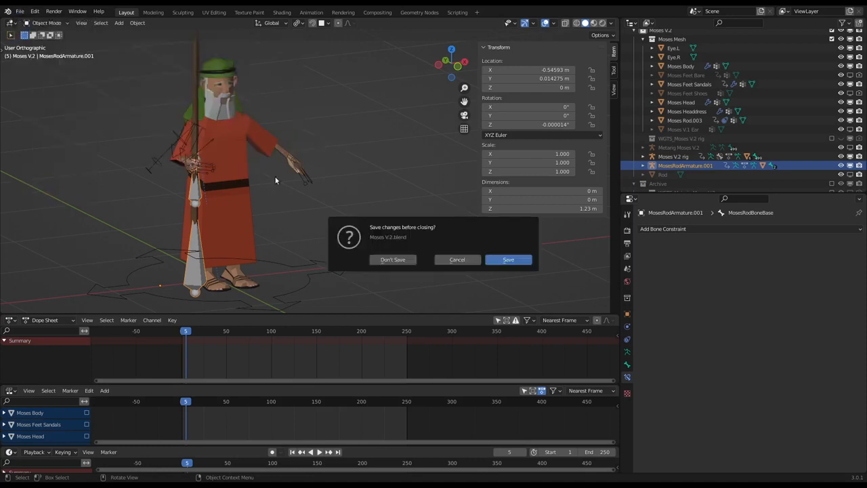
pyautogui.click(392, 260)
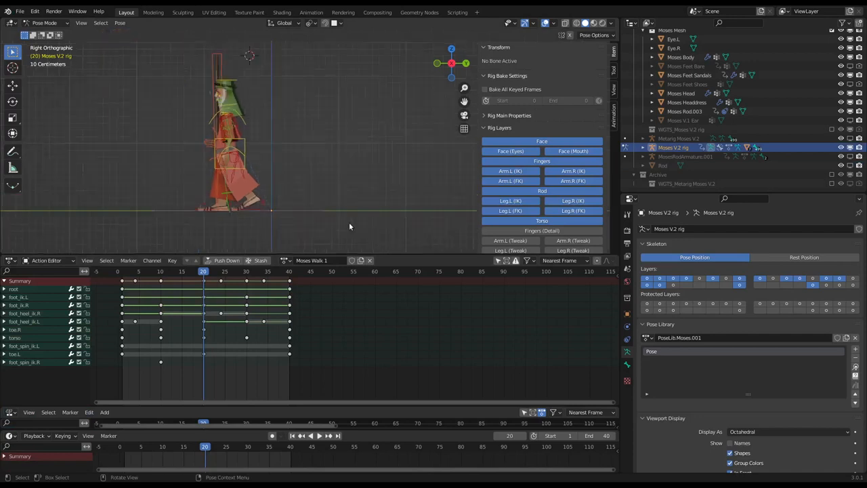
# Examine the rod bones built into the Moses rig and their relation to the hand from the front, side and close up.
pyautogui.moveTo(349, 221); pyautogui.dragTo(324, 184, button='middle')
pyautogui.scroll(4, 297, 174)
pyautogui.scroll(-3, 257, 192)
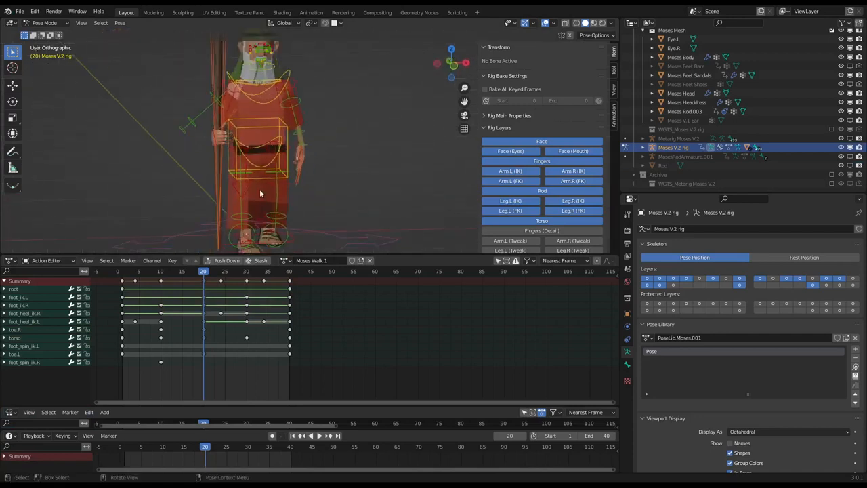
pyautogui.moveTo(246, 189); pyautogui.dragTo(261, 191, button='middle')
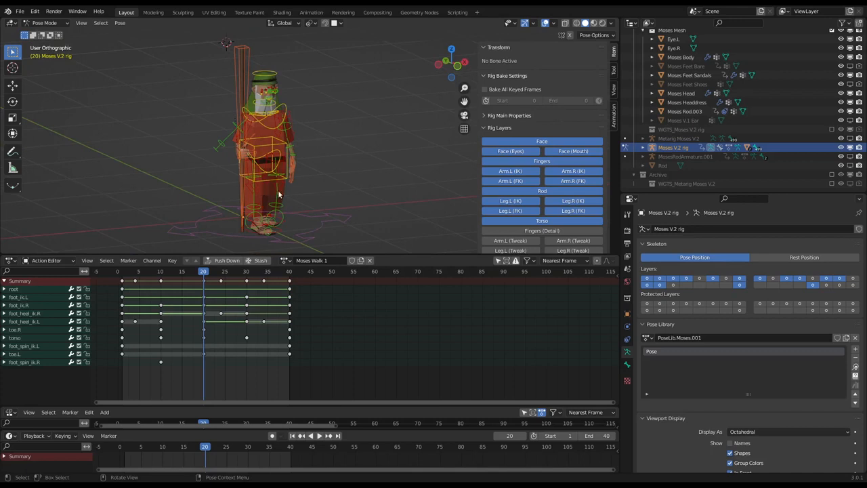
pyautogui.moveTo(278, 195); pyautogui.dragTo(235, 190, button='middle')
pyautogui.scroll(3, 262, 149)
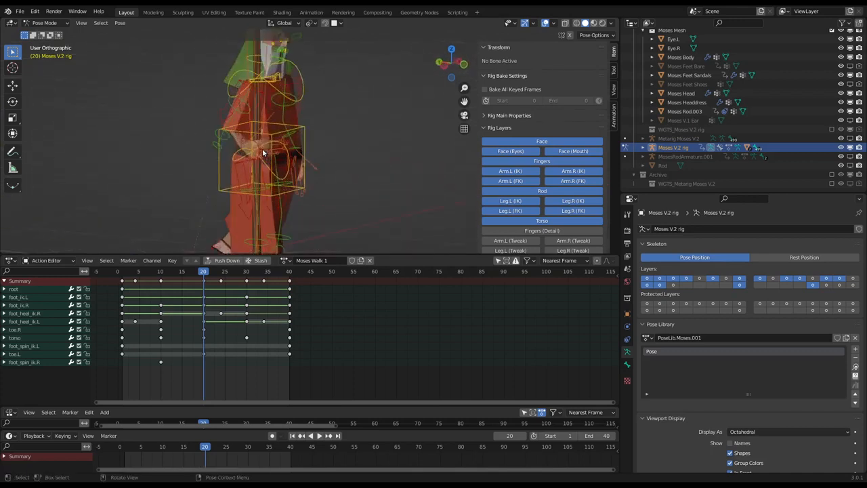
pyautogui.scroll(-2, 262, 149)
pyautogui.moveTo(262, 151); pyautogui.dragTo(281, 161, button='middle')
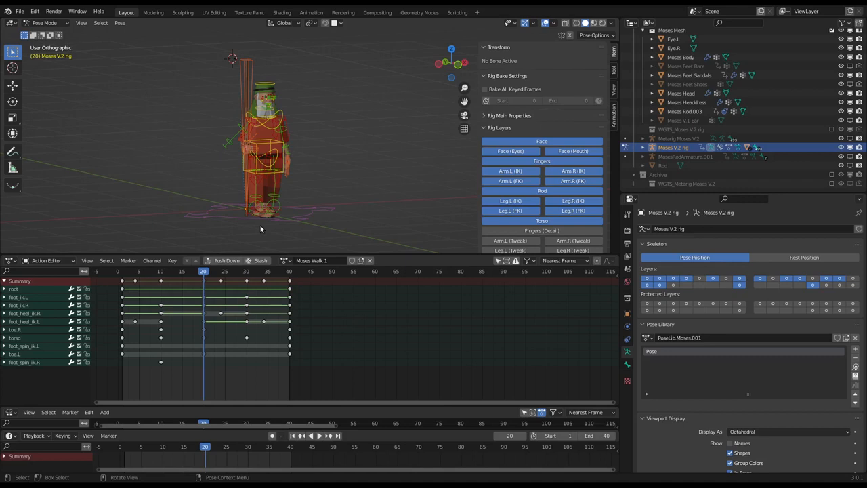
# Reopen the recent file Moses V.2.blend and bring the character and its rod into close view.
pyautogui.click(21, 12)
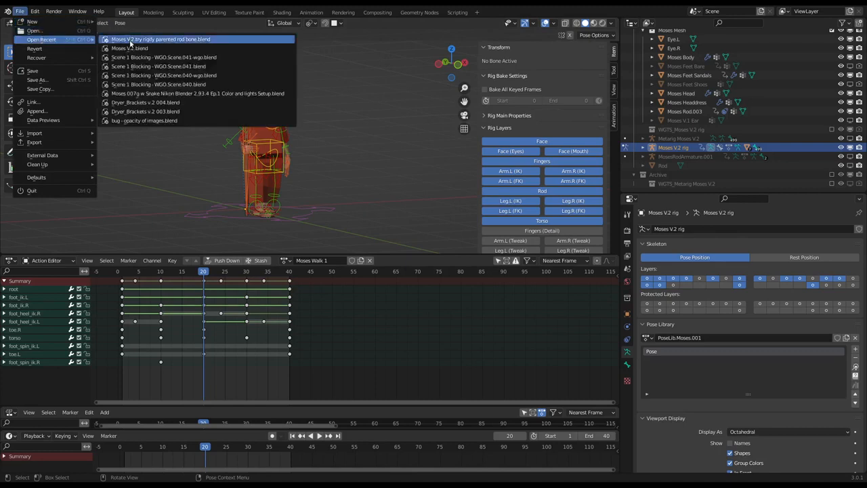
pyautogui.click(129, 48)
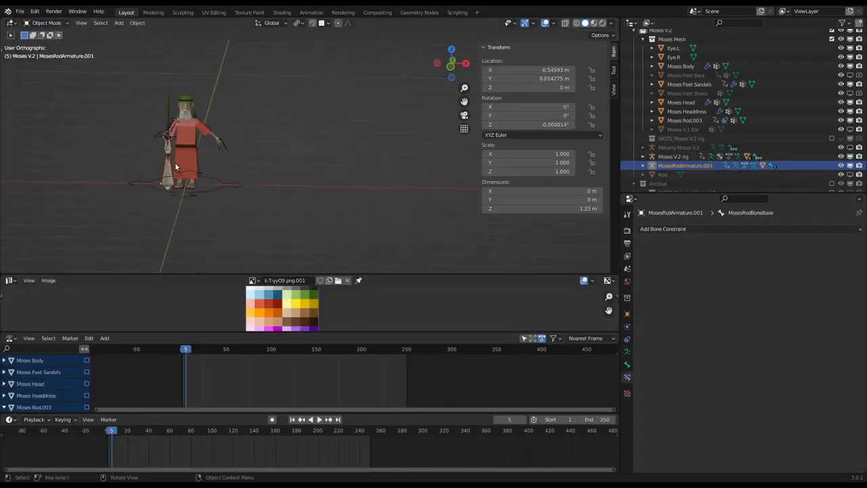
pyautogui.scroll(2, 175, 161)
pyautogui.scroll(4, 222, 181)
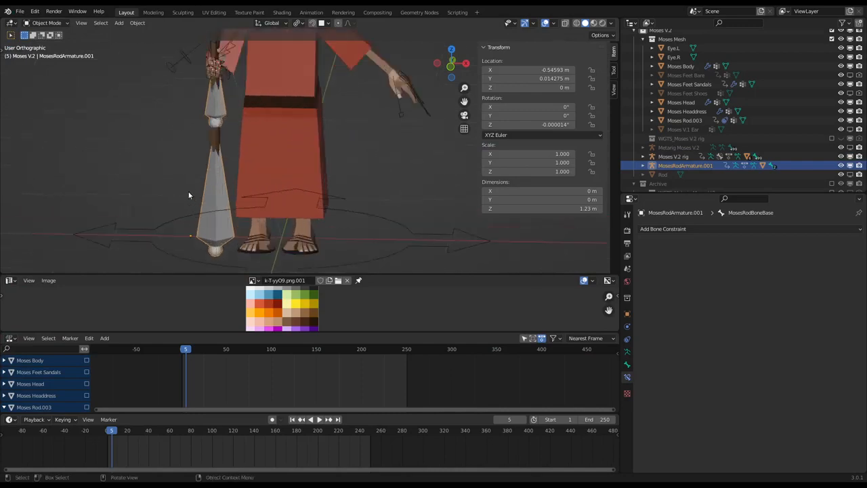
# Select Moses Rod.003 and clear its parent while keeping the transformation.
pyautogui.click(297, 141)
pyautogui.scroll(-4, 285, 141)
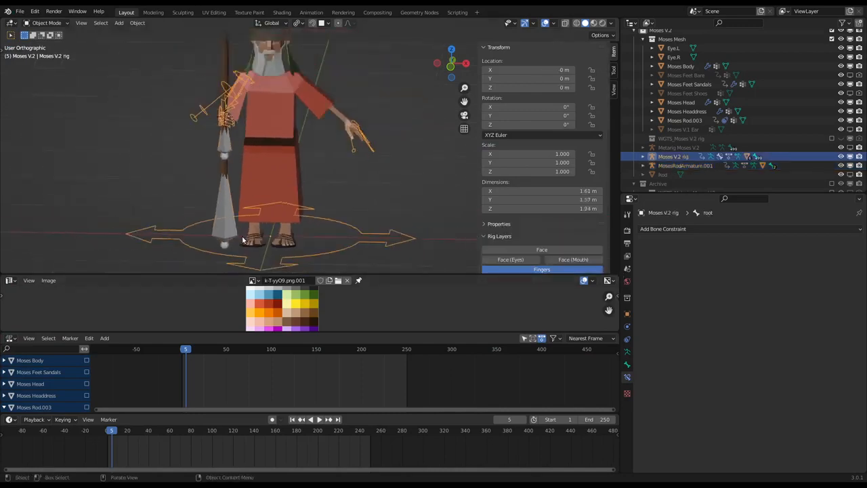
pyautogui.click(256, 141)
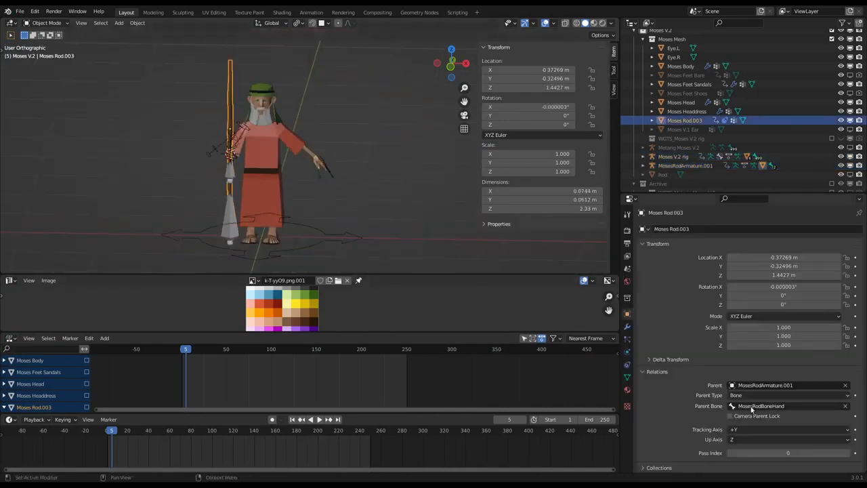
pyautogui.hotkey('alt', 'p')
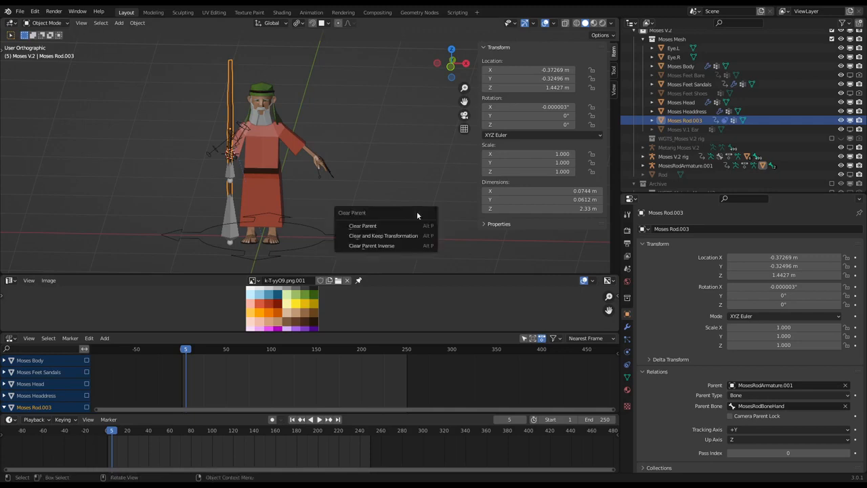
pyautogui.click(406, 234)
# Select MosesRodArmature.001 and disable its display in the viewport.
pyautogui.moveTo(235, 207); pyautogui.dragTo(234, 239, button='middle')
pyautogui.click(234, 238)
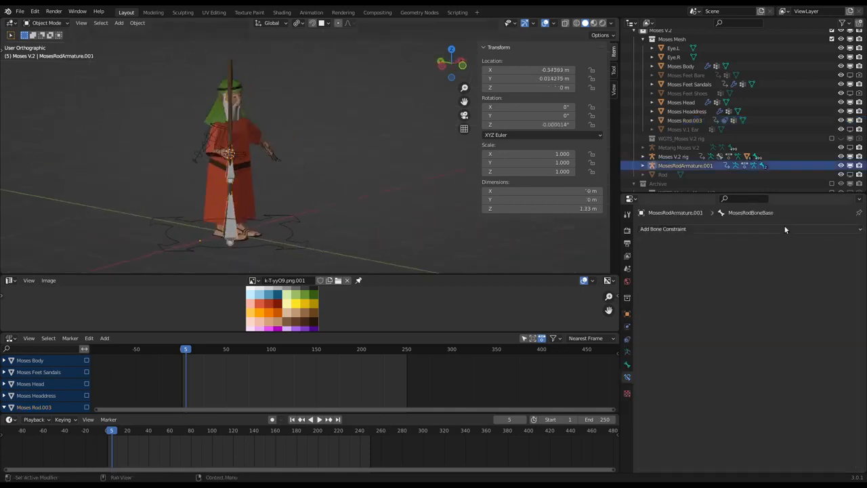
pyautogui.click(850, 166)
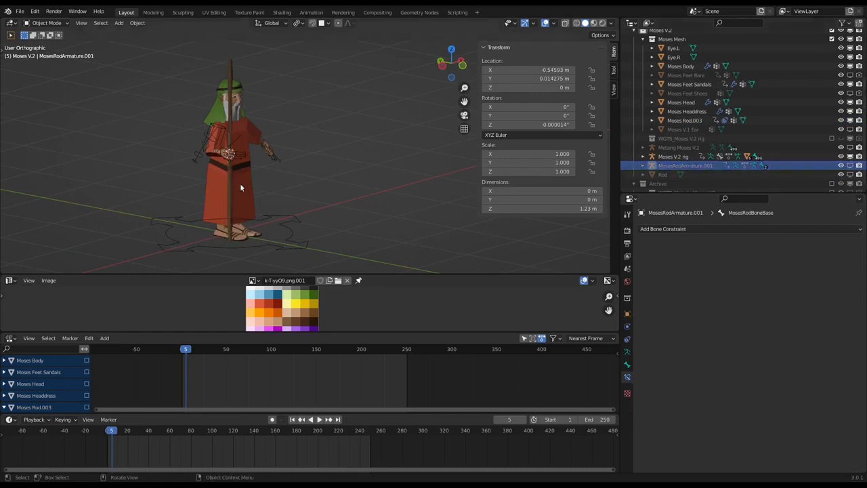
# Select the Moses V.2 rig, enter Pose Mode and remove the bone constraint from the right-hand IK bone hand_ik.R.
pyautogui.scroll(5, 222, 135)
pyautogui.click(217, 140)
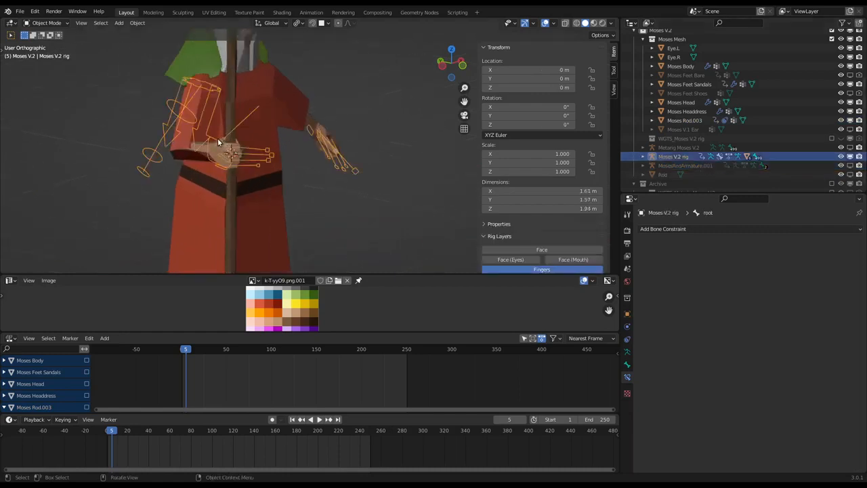
pyautogui.hotkey('ctrl', 'Tab')
pyautogui.click(229, 152)
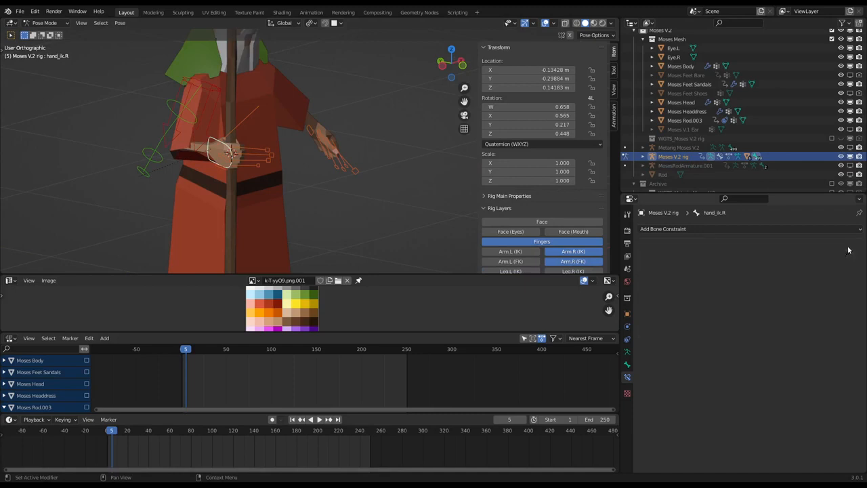
pyautogui.click(845, 244)
# Return the rig to Object Mode, select Moses Rod.003 and check it for leftover modifiers.
pyautogui.scroll(-4, 229, 181)
pyautogui.moveTo(286, 214); pyautogui.dragTo(228, 216, button='middle')
pyautogui.click(227, 222)
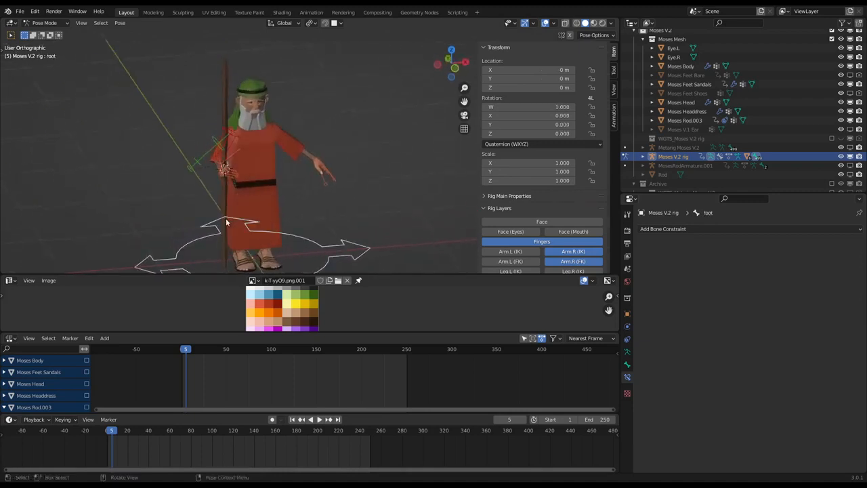
pyautogui.scroll(-2, 264, 149)
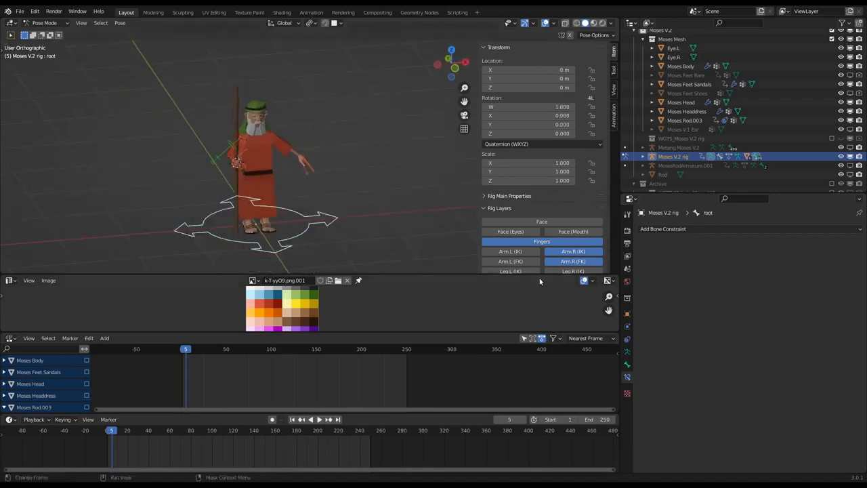
pyautogui.hotkey('ctrl', 'Tab')
pyautogui.click(237, 187)
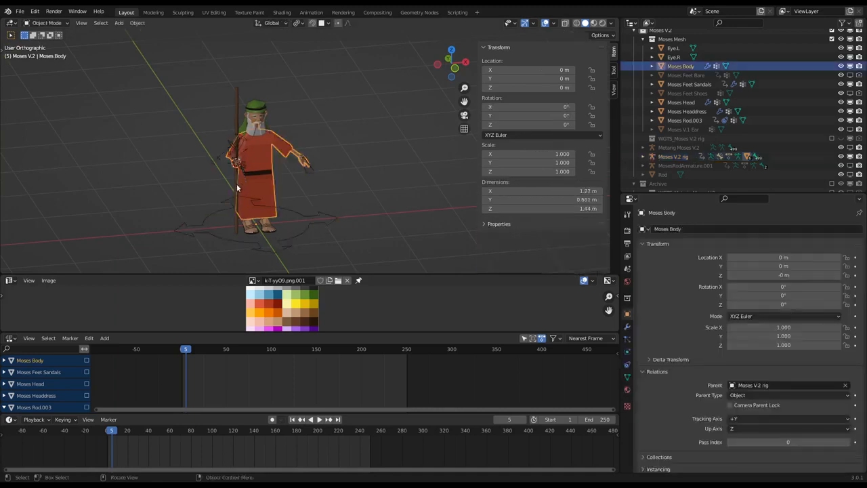
pyautogui.click(236, 232)
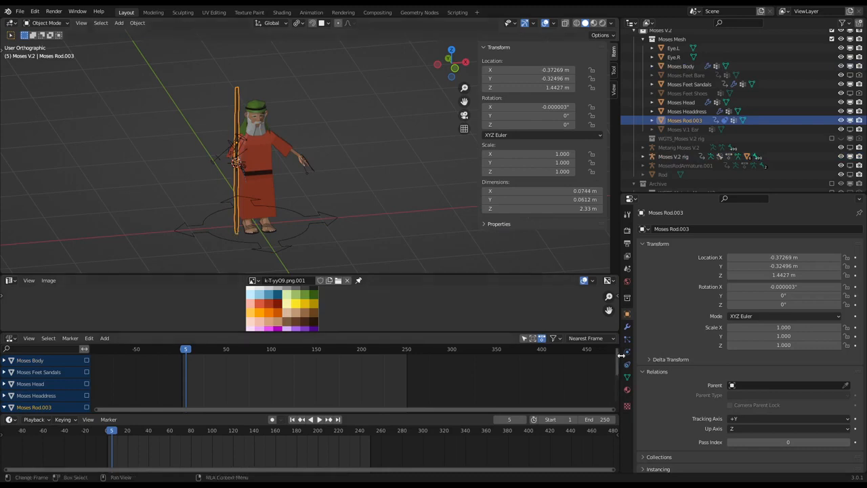
pyautogui.click(628, 328)
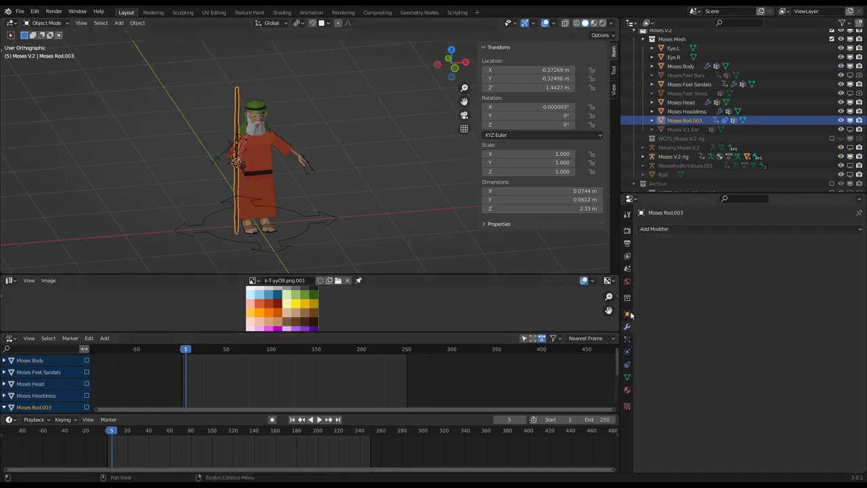
pyautogui.click(627, 313)
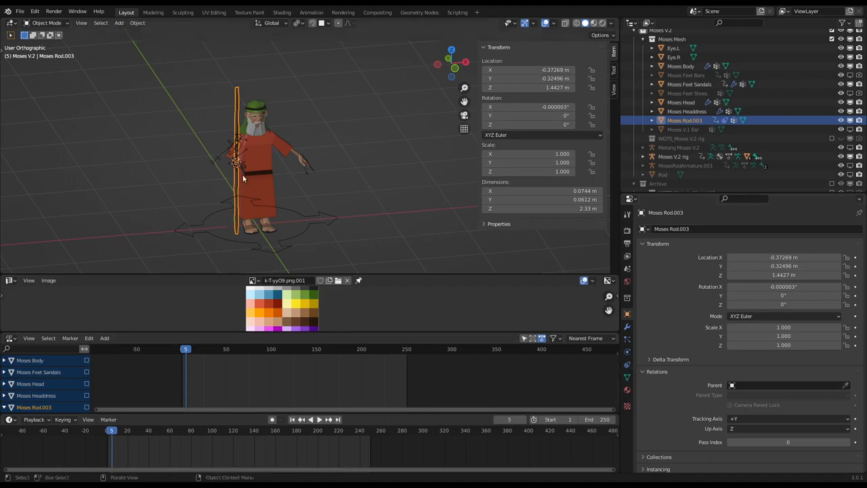
# Select the Moses V.2 rig and make all of its rig layers visible, from Face through Root.
pyautogui.moveTo(243, 178); pyautogui.dragTo(303, 239, button='middle')
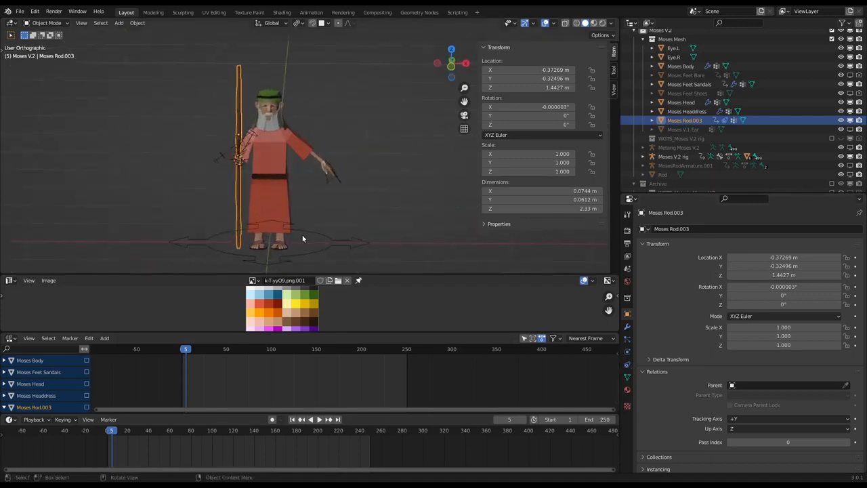
pyautogui.click(305, 236)
pyautogui.scroll(-1, 287, 173)
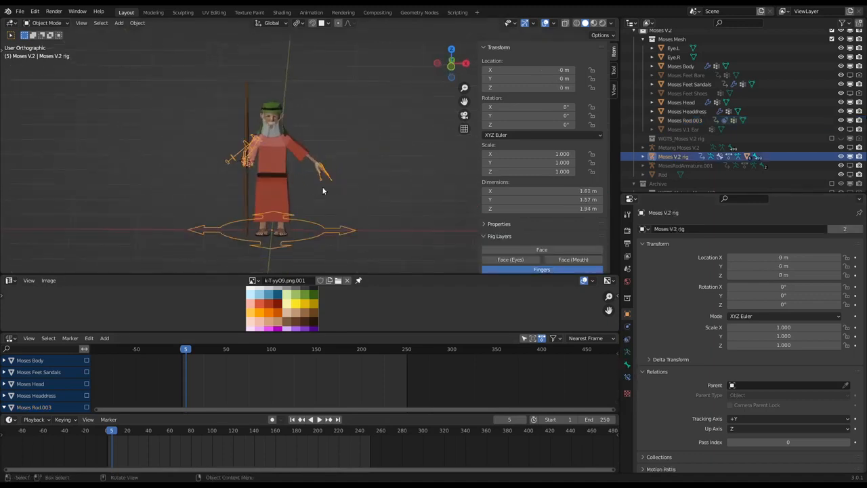
pyautogui.moveTo(303, 201); pyautogui.dragTo(300, 202, button='middle')
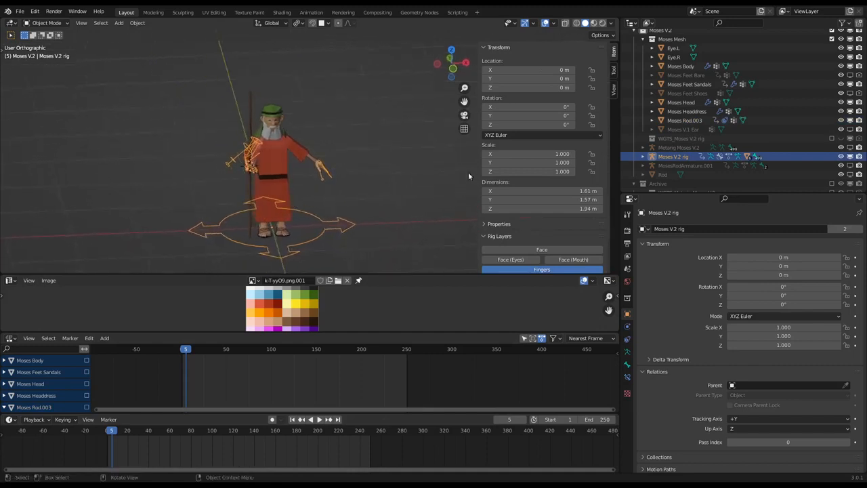
pyautogui.scroll(-4, 524, 192)
pyautogui.scroll(-3, 525, 192)
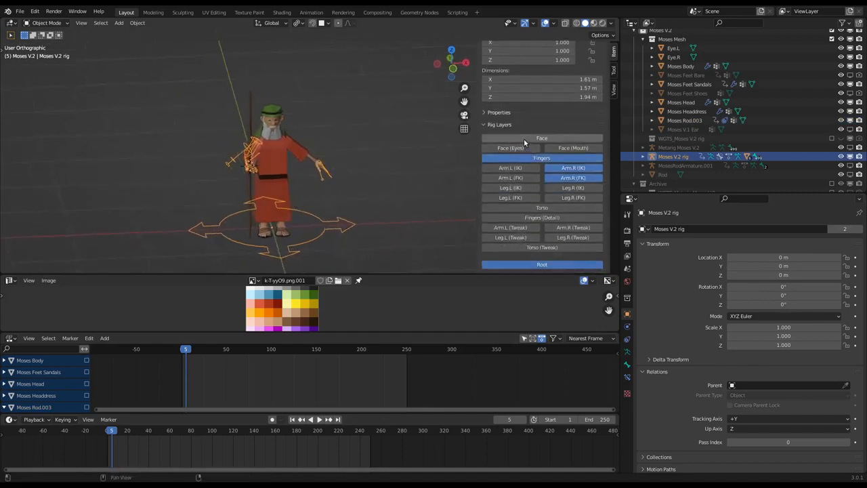
pyautogui.moveTo(523, 139); pyautogui.dragTo(553, 144)
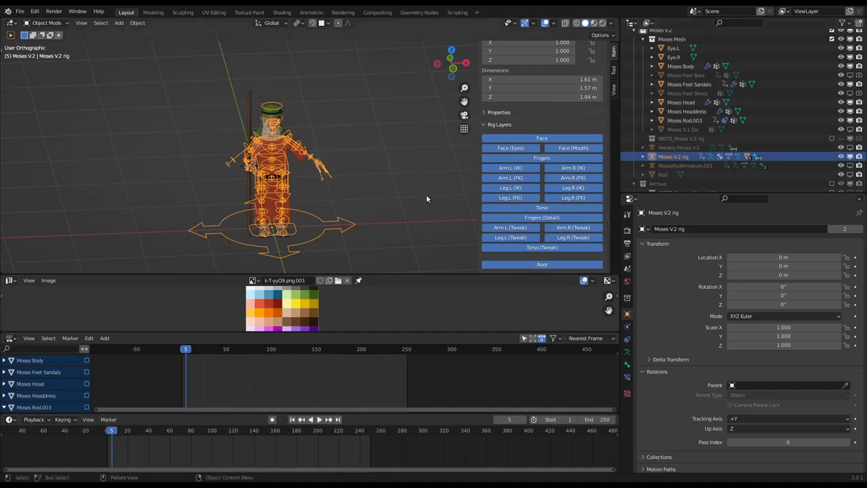
# Switch the Image Editor area to a Dope Sheet in Action Editor mode.
pyautogui.click(11, 280)
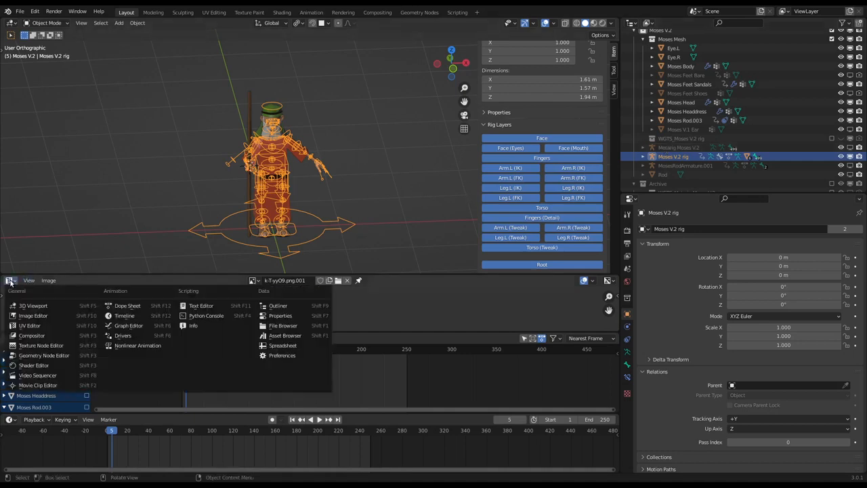
pyautogui.click(116, 303)
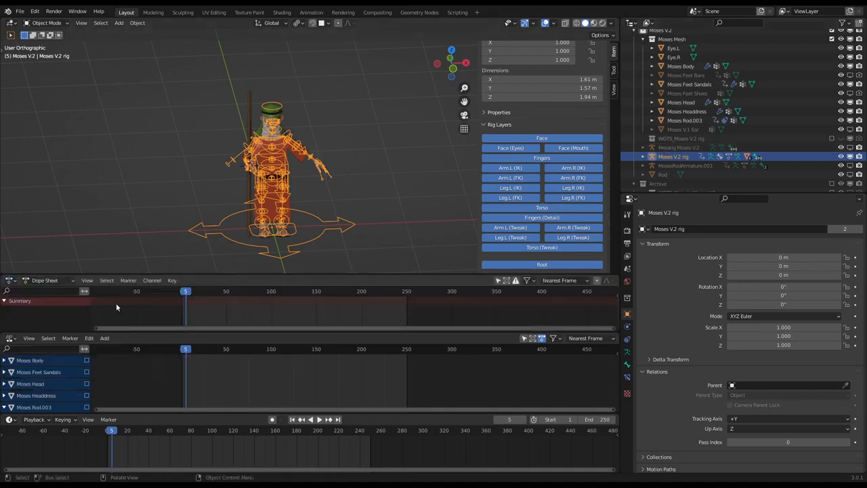
pyautogui.click(48, 281)
pyautogui.click(49, 300)
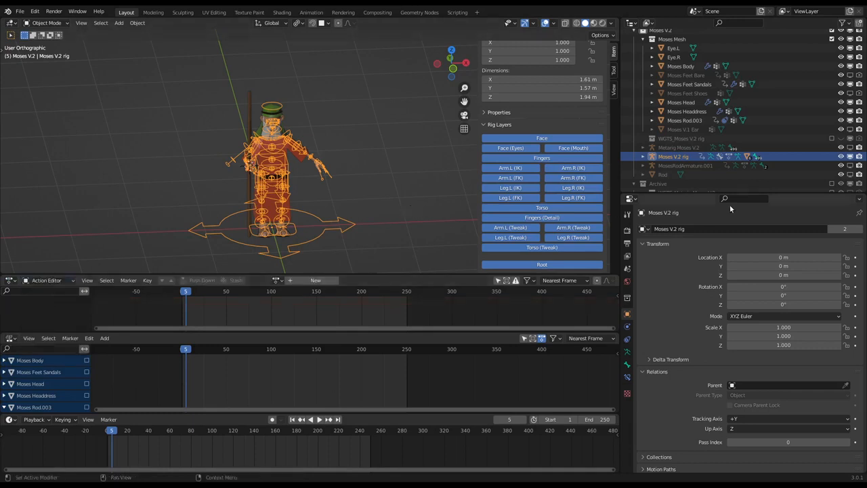
# Enable Metarig Moses V.2 in the viewport, open its armature data and review the Rigify bone groups and layer names.
pyautogui.click(851, 147)
pyautogui.click(713, 147)
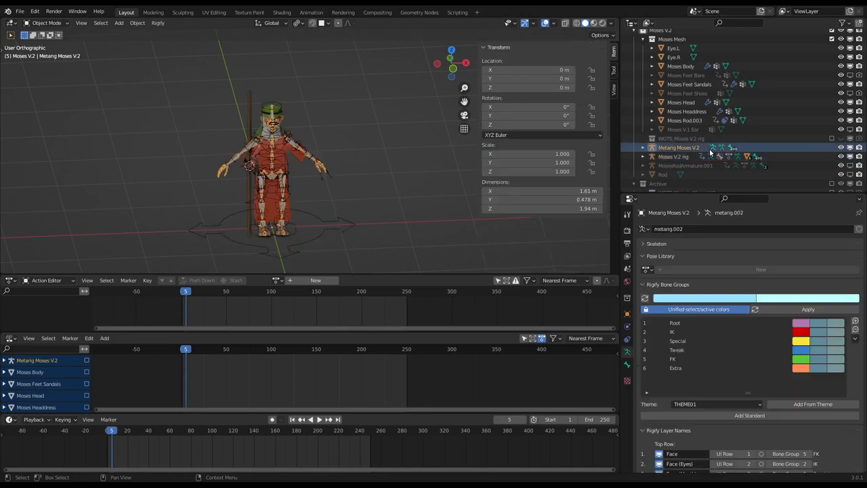
pyautogui.scroll(-10, 751, 344)
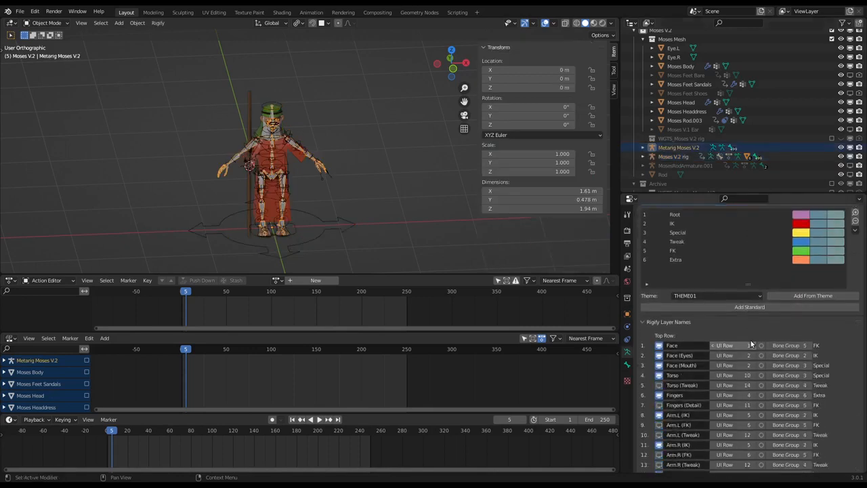
pyautogui.scroll(10, 703, 296)
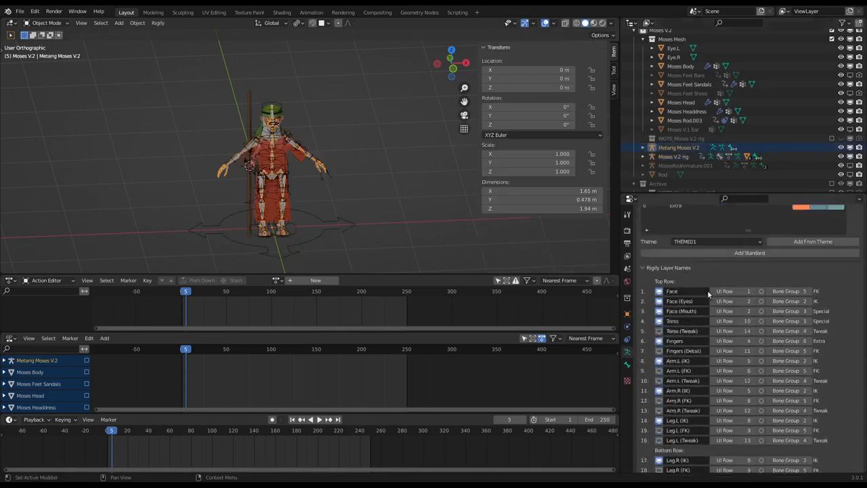
pyautogui.scroll(-2, 220, 221)
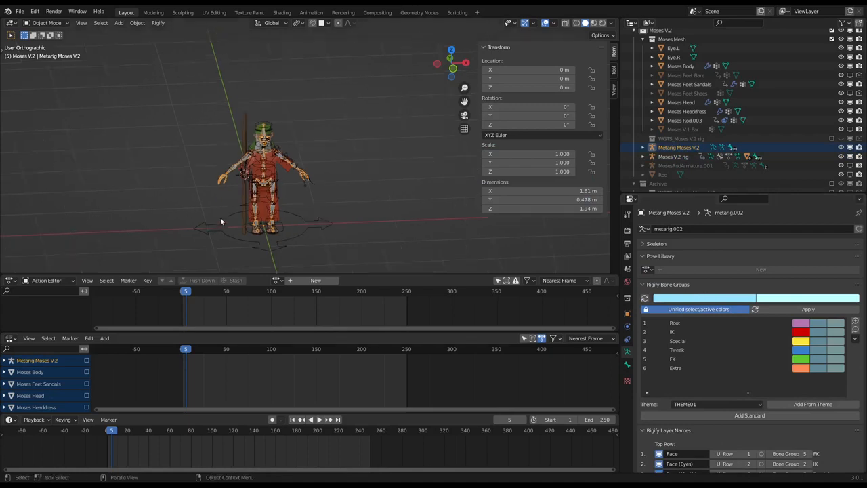
# Snap the 3D cursor to Moses Rod.003 and set the cursor's Z location to 0 m.
pyautogui.click(242, 211)
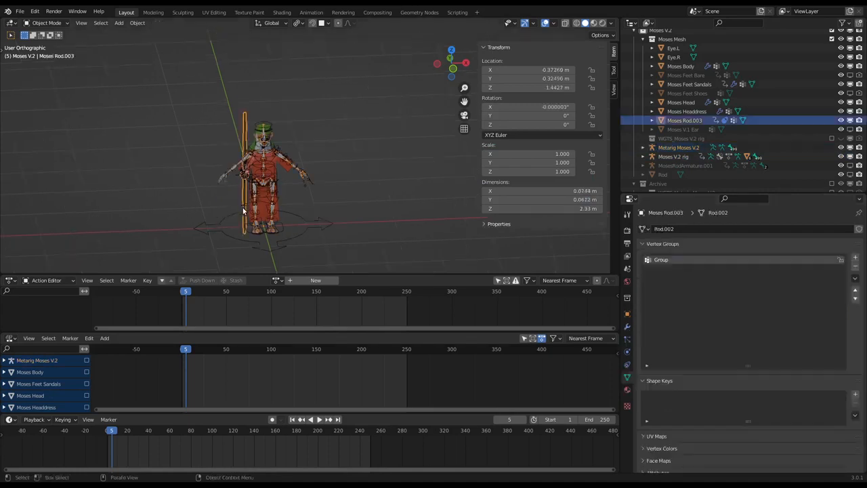
pyautogui.hotkey('shift', 's')
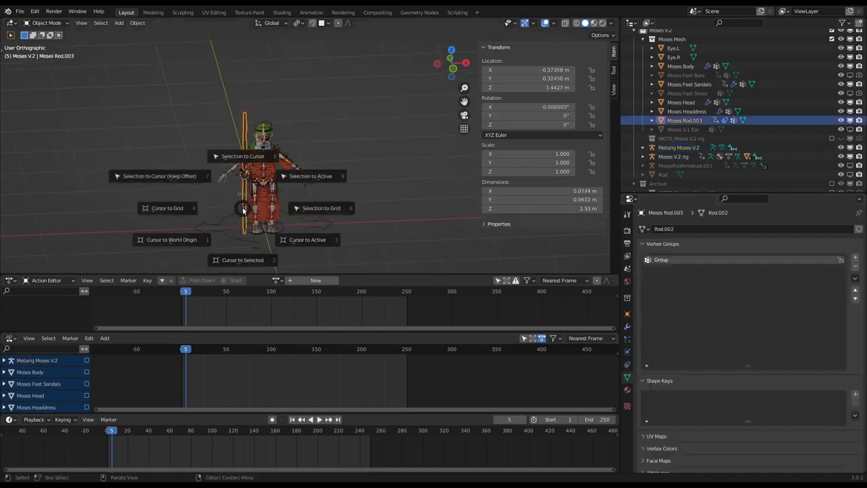
pyautogui.click(237, 264)
pyautogui.moveTo(238, 265); pyautogui.dragTo(305, 209, button='middle')
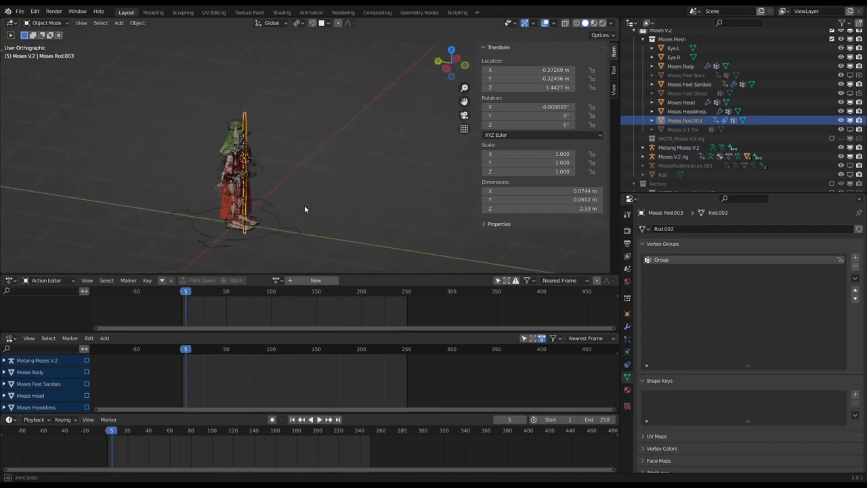
pyautogui.click(615, 88)
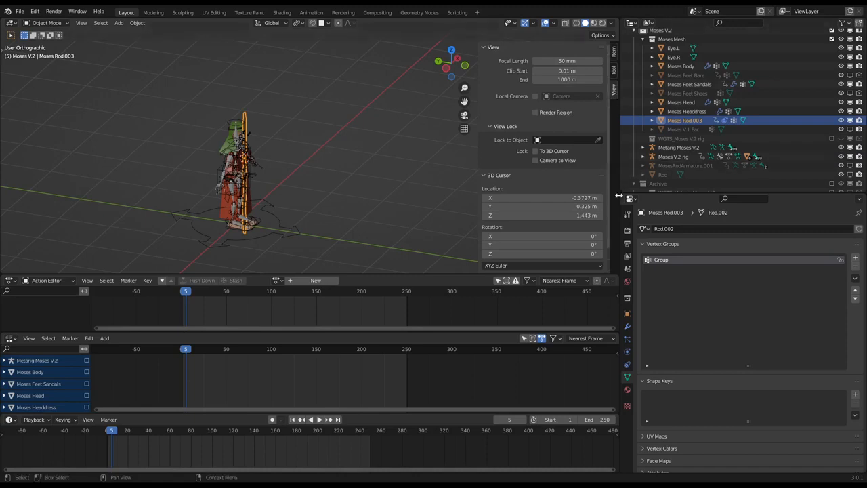
pyautogui.doubleClick(542, 217)
pyautogui.write('0')
pyautogui.press('Return')
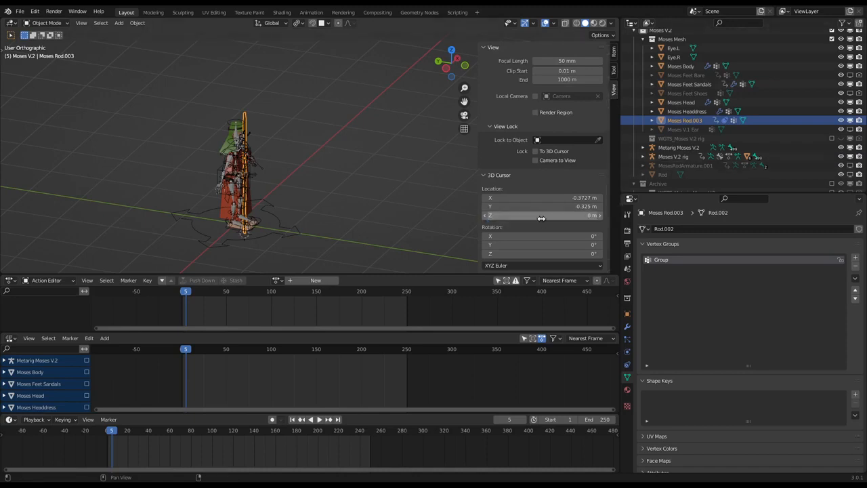
# Check the cursor at the rod's base, then select Metarig Moses V.2 and look through its Rigify layer names.
pyautogui.moveTo(319, 216); pyautogui.dragTo(250, 161, button='middle')
pyautogui.scroll(3, 243, 222)
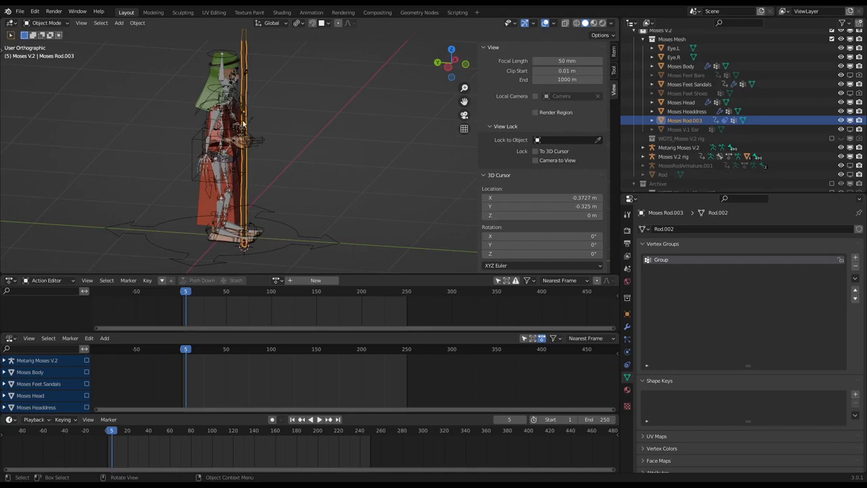
pyautogui.moveTo(247, 129); pyautogui.dragTo(278, 161, button='middle')
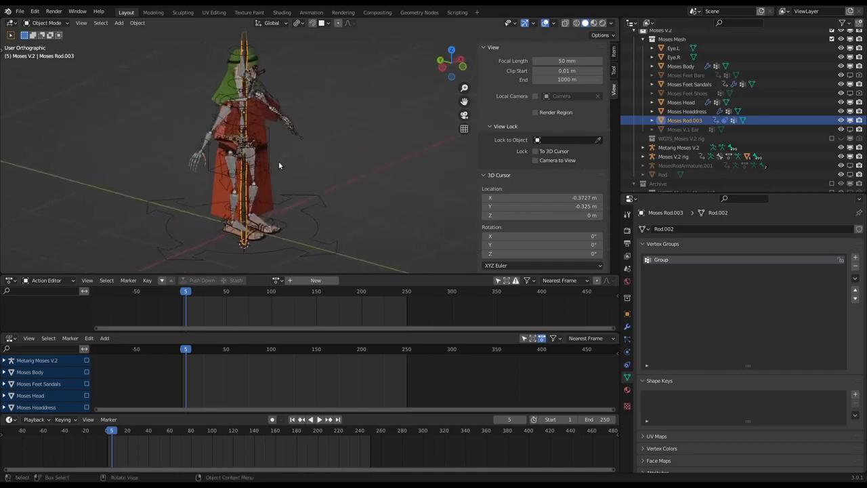
pyautogui.scroll(-2, 698, 392)
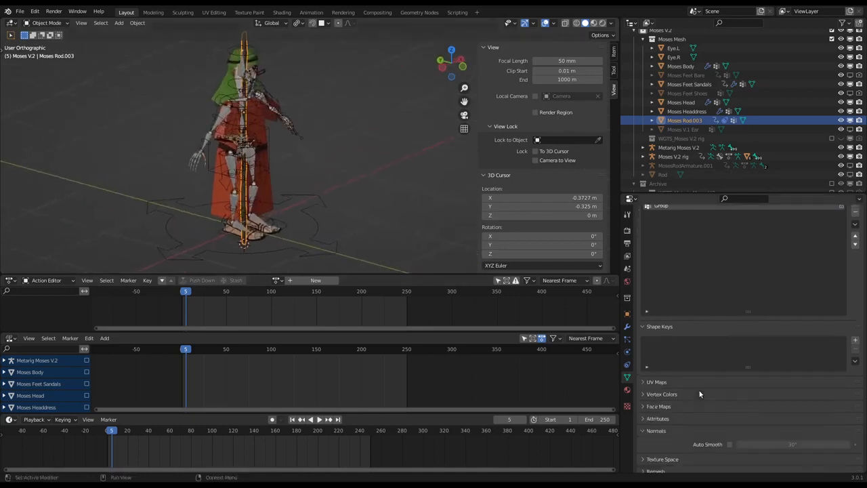
pyautogui.scroll(-1, 701, 390)
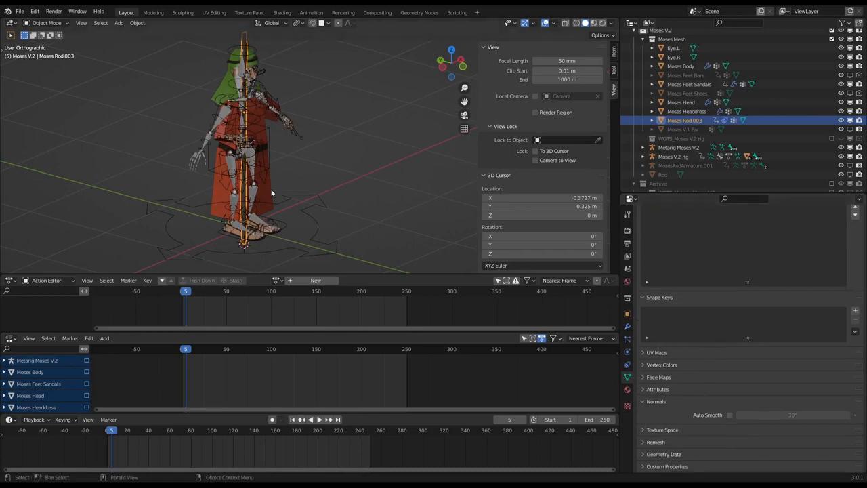
pyautogui.moveTo(271, 194); pyautogui.dragTo(403, 237, button='middle')
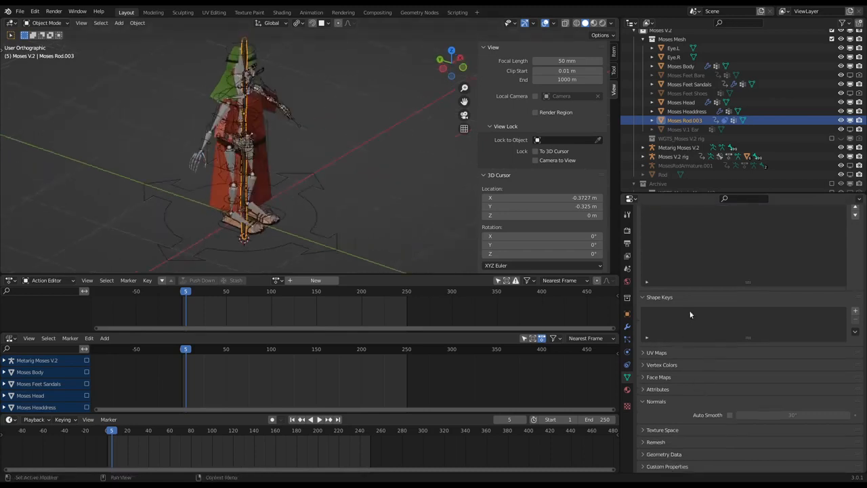
pyautogui.click(686, 158)
pyautogui.click(680, 148)
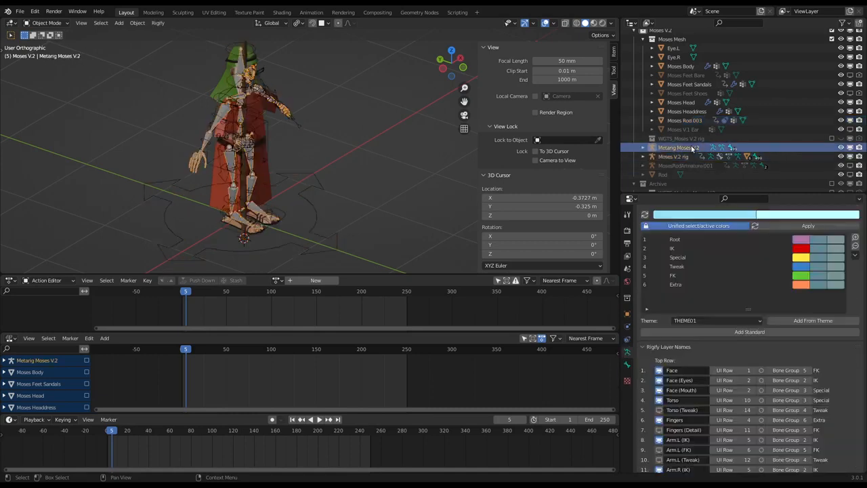
pyautogui.scroll(-1, 745, 309)
pyautogui.scroll(-4, 746, 309)
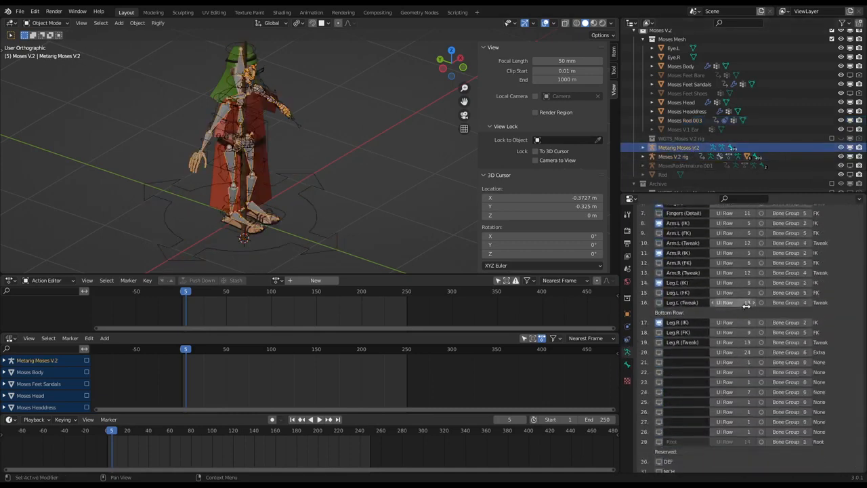
pyautogui.scroll(8, 745, 310)
pyautogui.moveTo(296, 212); pyautogui.dragTo(389, 212, button='middle')
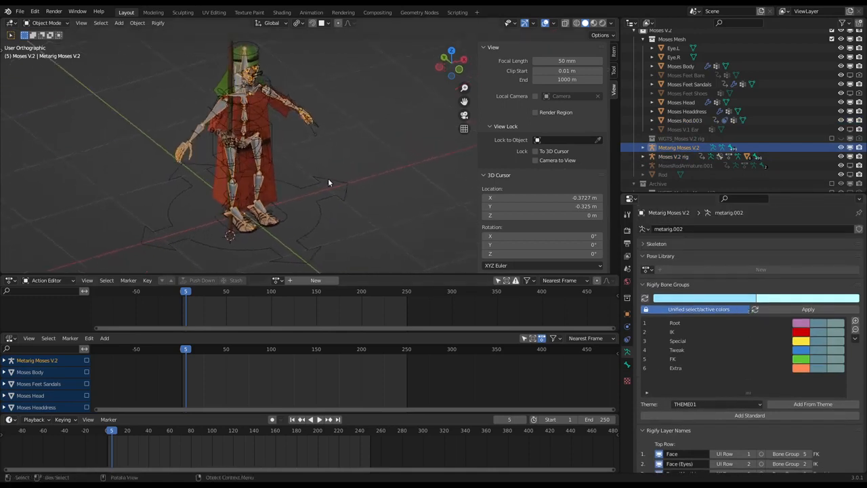
# In Edit Mode on Metarig Moses V.2, add a basic.super_copy Rigify sample bone.
pyautogui.press('Tab')
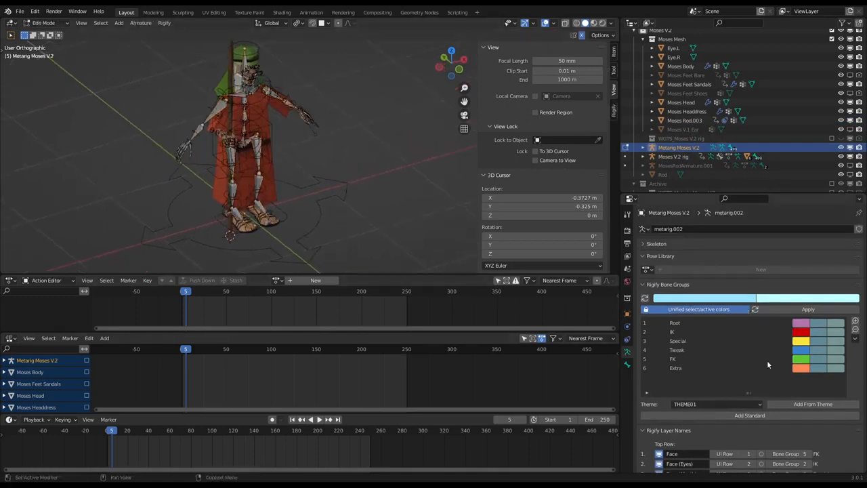
pyautogui.scroll(-5, 767, 360)
pyautogui.scroll(-10, 767, 366)
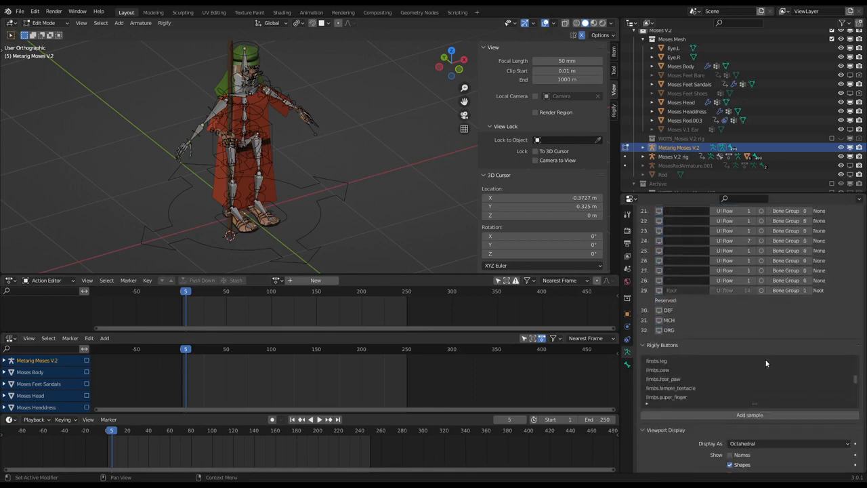
pyautogui.scroll(5, 747, 376)
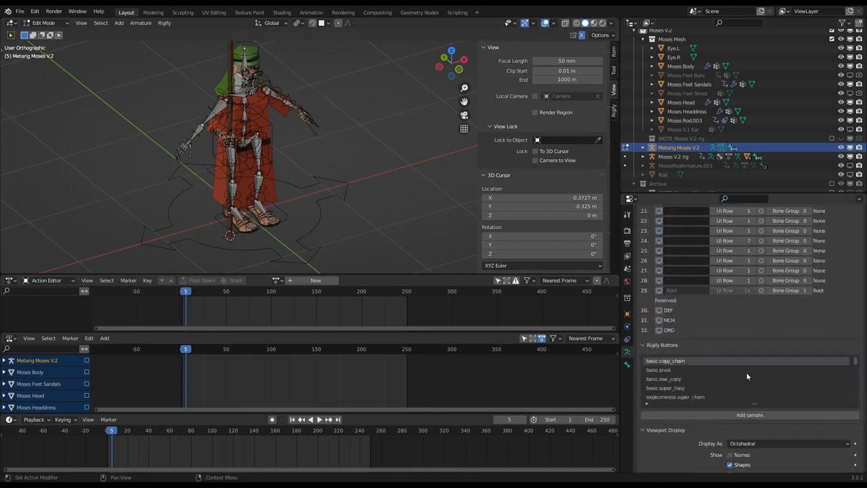
pyautogui.click(664, 388)
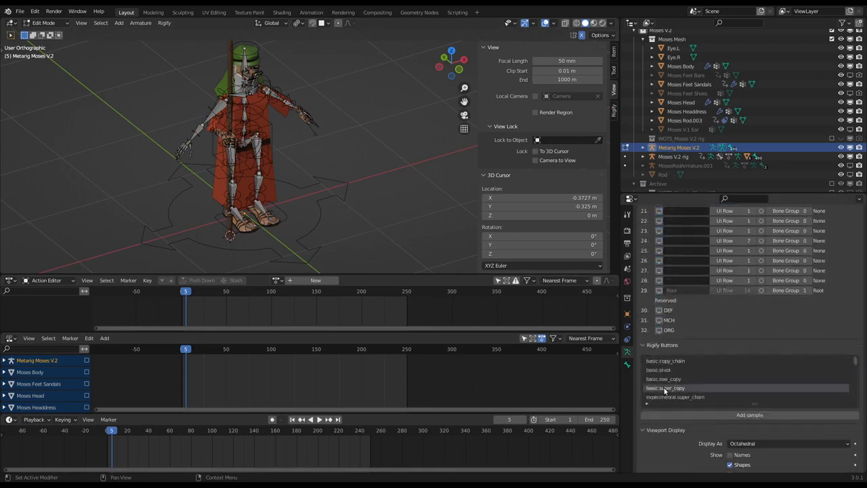
pyautogui.click(745, 416)
# Snap the new sample bone to the 3D cursor at the base of the rod.
pyautogui.scroll(-3, 286, 235)
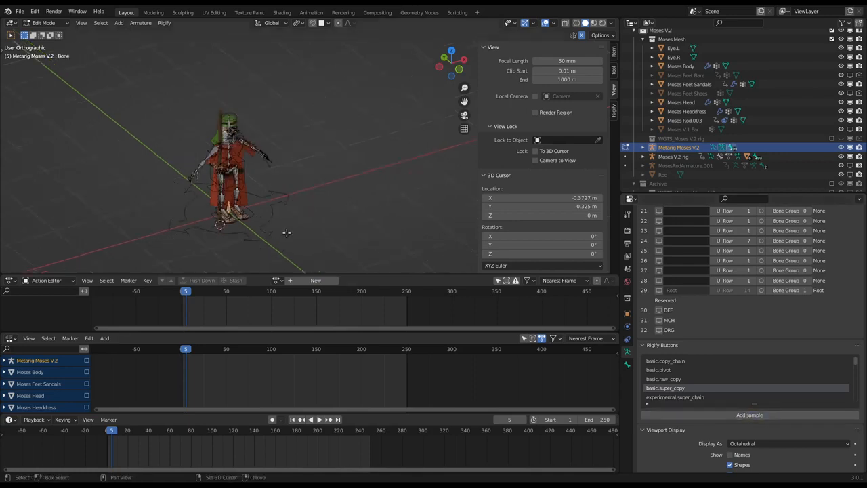
pyautogui.hotkey('shift', 's')
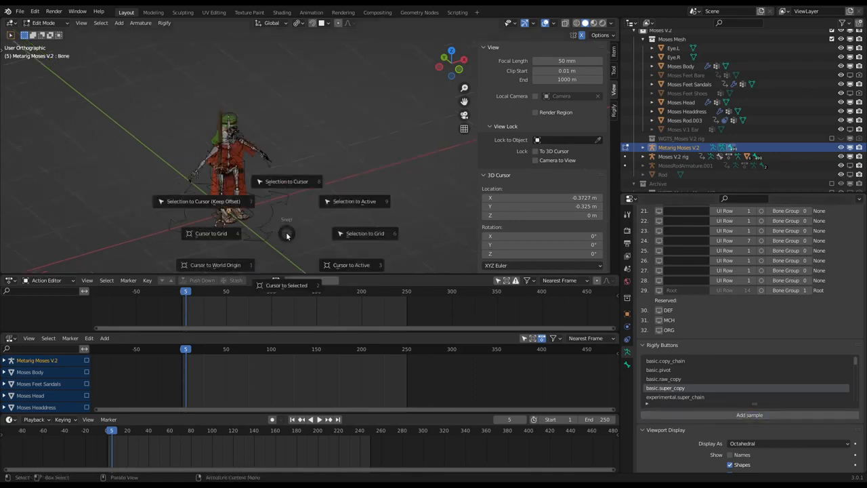
pyautogui.click(287, 182)
pyautogui.scroll(5, 221, 220)
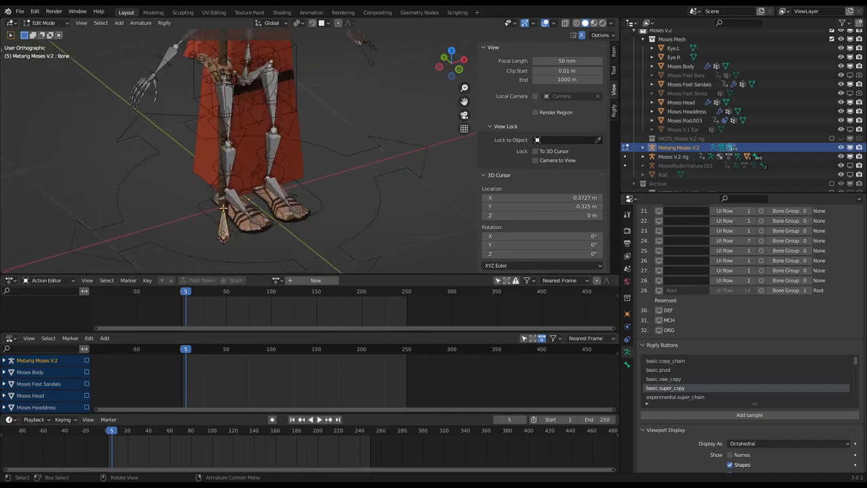
# In front view, move the sample bone's tip up along global Z by about 0.92 m to the hand holding the rod.
pyautogui.click(224, 210)
pyautogui.press('KP_1')
pyautogui.scroll(-5, 264, 201)
pyautogui.scroll(6, 239, 168)
pyautogui.scroll(-4, 239, 169)
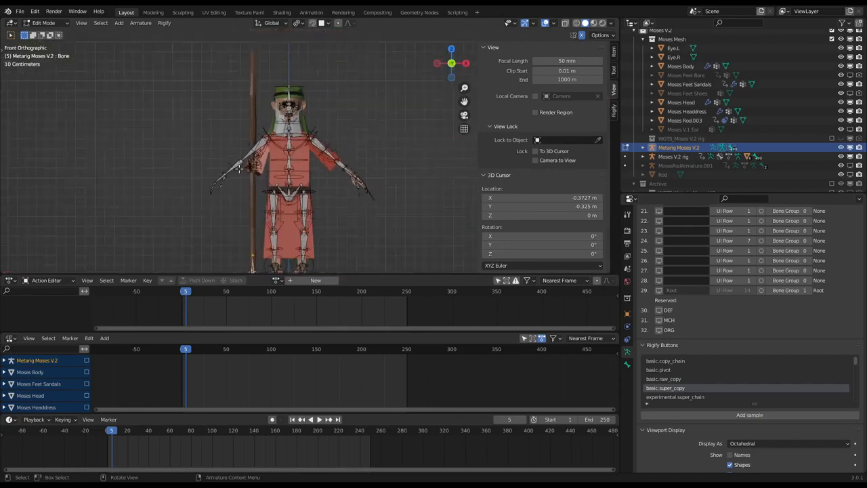
pyautogui.press('e')
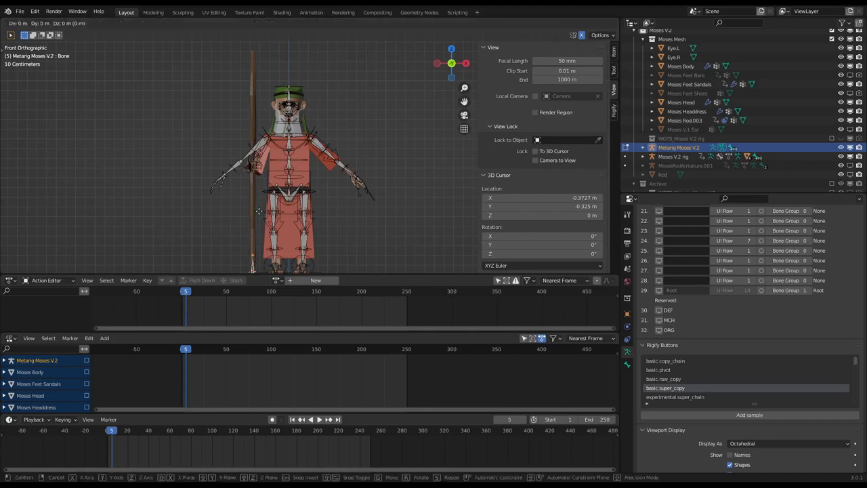
pyautogui.press('z')
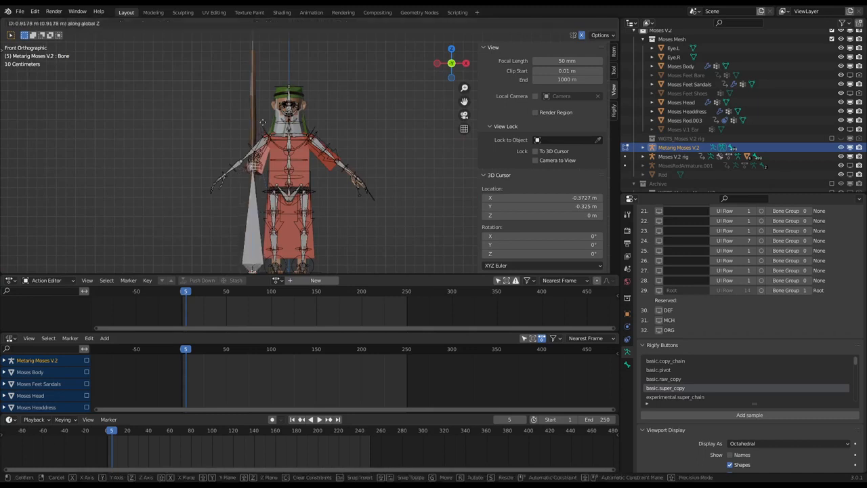
pyautogui.click(252, 168)
pyautogui.scroll(6, 240, 167)
pyautogui.scroll(-6, 259, 173)
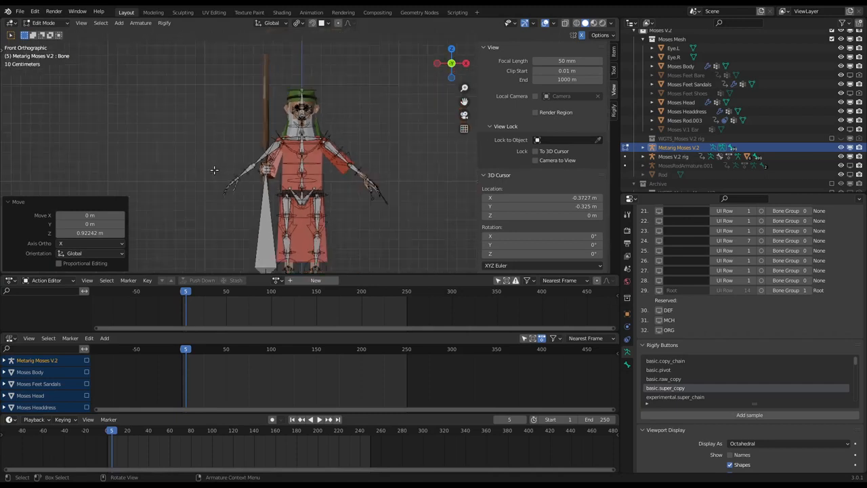
# Rename the new sample bone as Rod-Bone in its bone properties.
pyautogui.keyDown('alt'); pyautogui.moveTo(213, 169); pyautogui.dragTo(306, 178, button='middle'); pyautogui.keyUp('alt')
pyautogui.scroll(-4, 305, 167)
pyautogui.moveTo(293, 211); pyautogui.dragTo(326, 224, button='middle')
pyautogui.press('Tab')
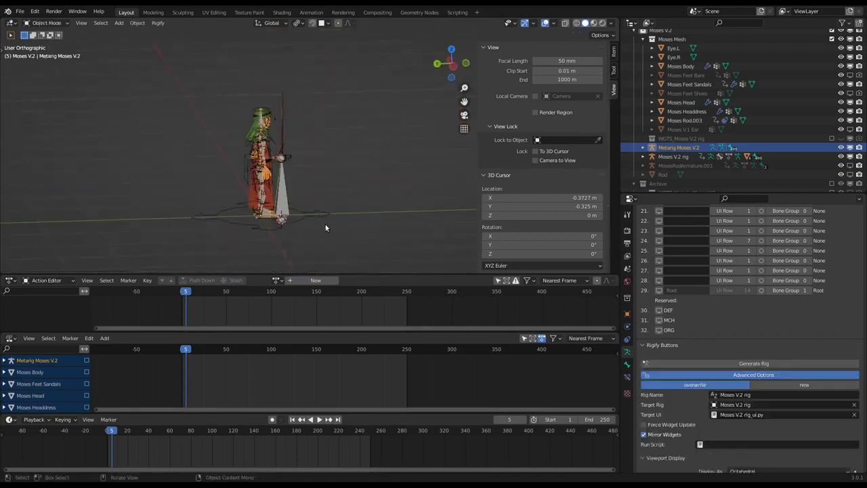
pyautogui.press('Tab')
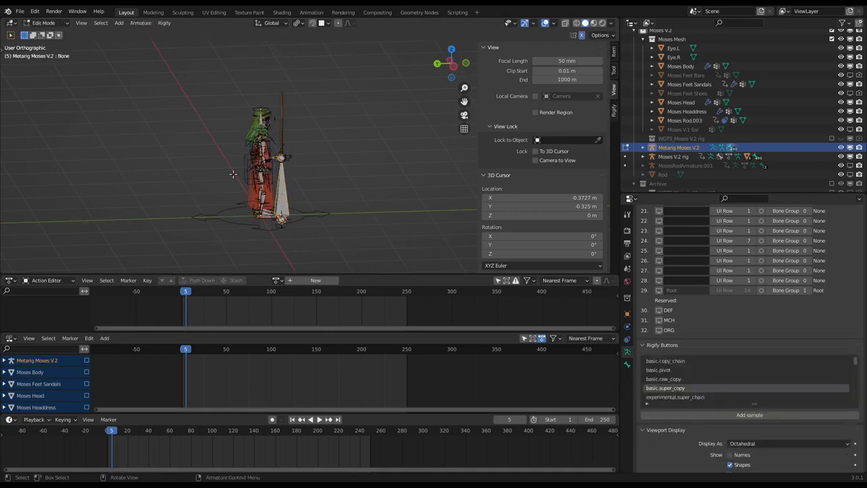
pyautogui.click(627, 314)
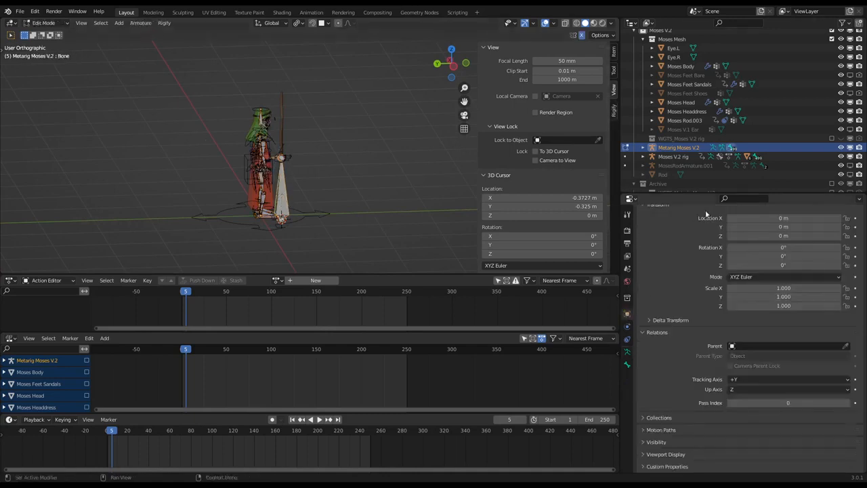
pyautogui.scroll(2, 698, 250)
pyautogui.click(710, 228)
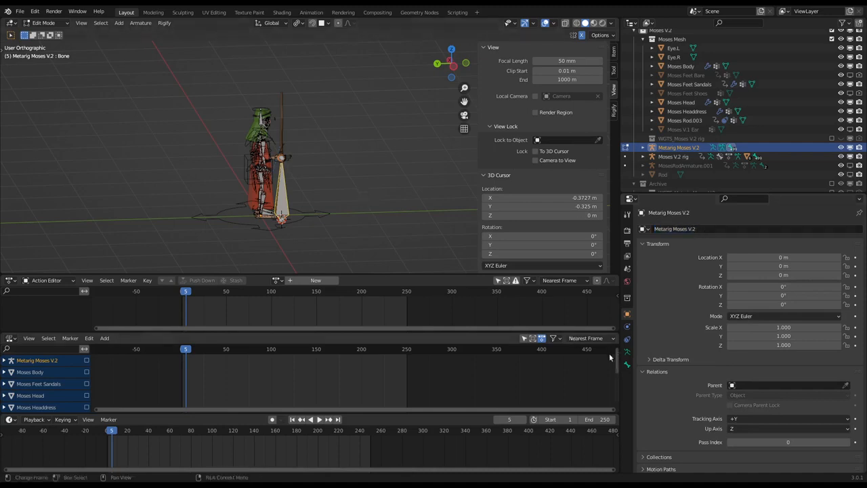
pyautogui.click(627, 365)
pyautogui.click(673, 229)
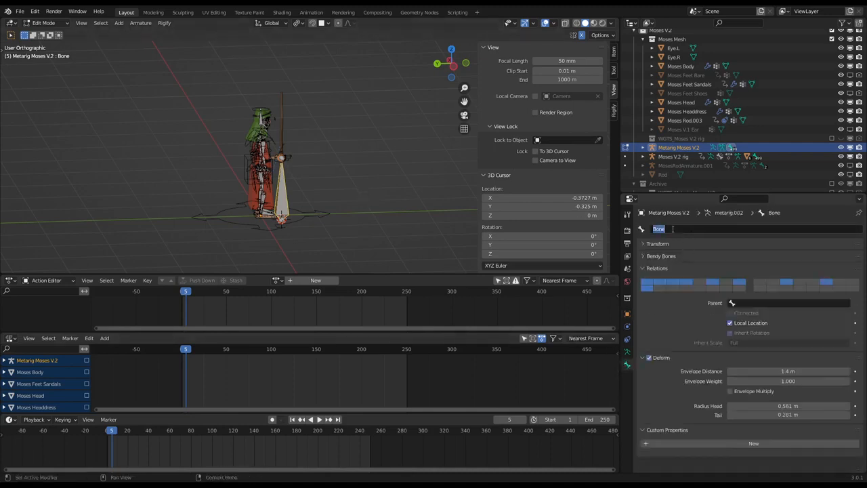
pyautogui.write('RodBone')
pyautogui.press('Return')
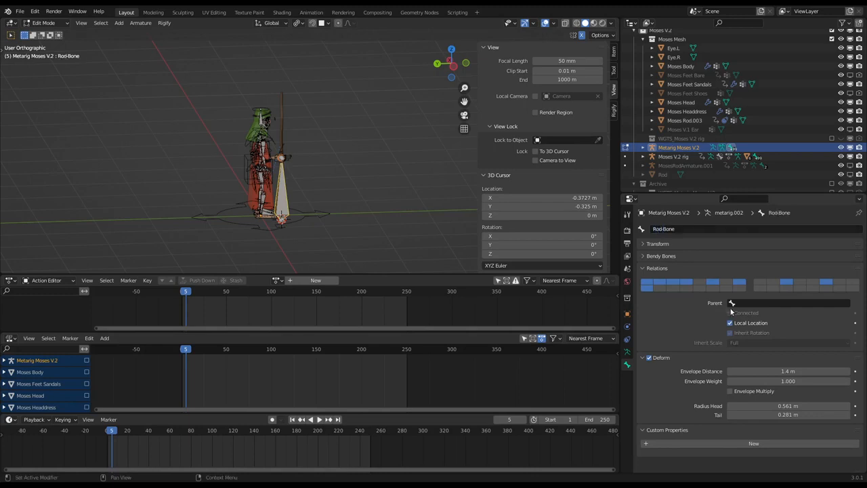
# Expand the armature's skeleton layers, switch to Pose Mode and assign Rod-Bone to layer 24 only.
pyautogui.click(626, 352)
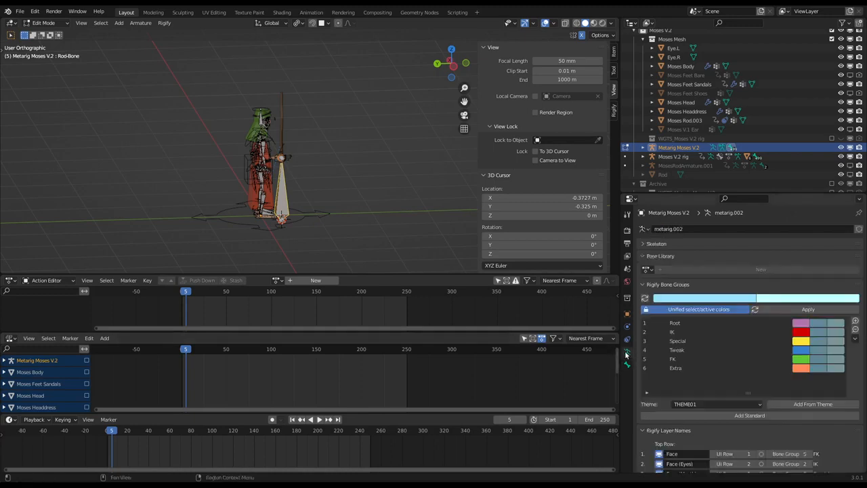
pyautogui.click(647, 245)
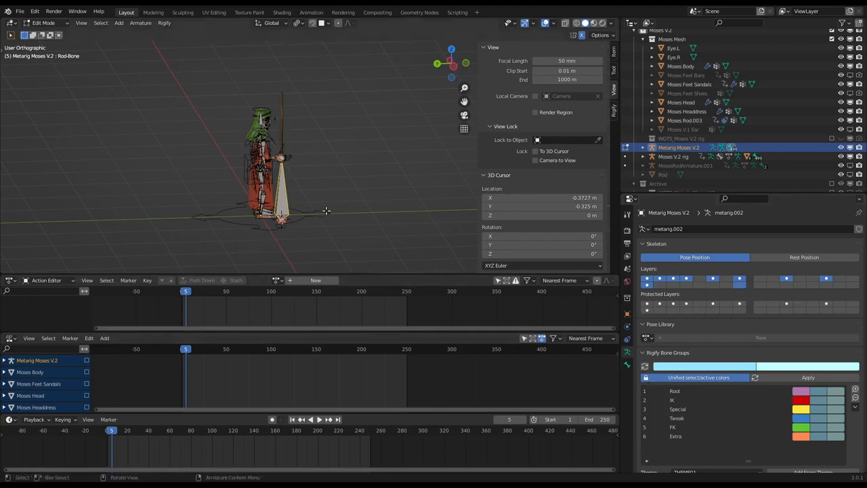
pyautogui.hotkey('ctrl', 'Tab')
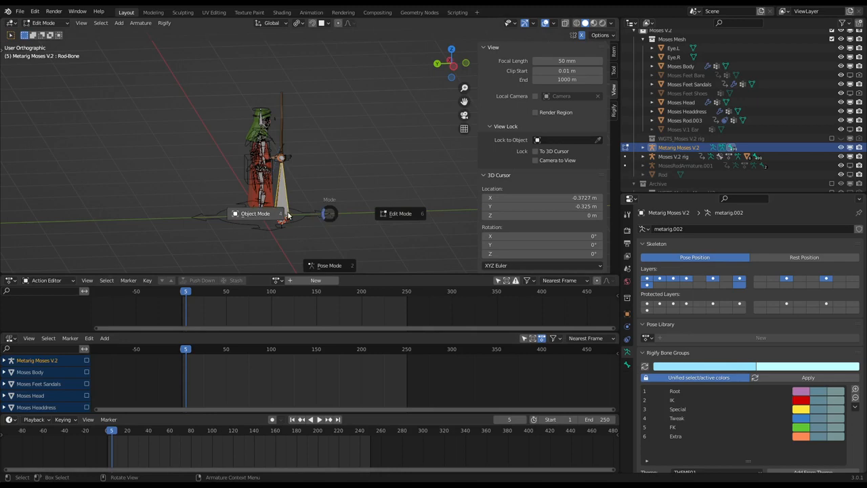
pyautogui.click(288, 216)
pyautogui.hotkey('ctrl', 'Tab')
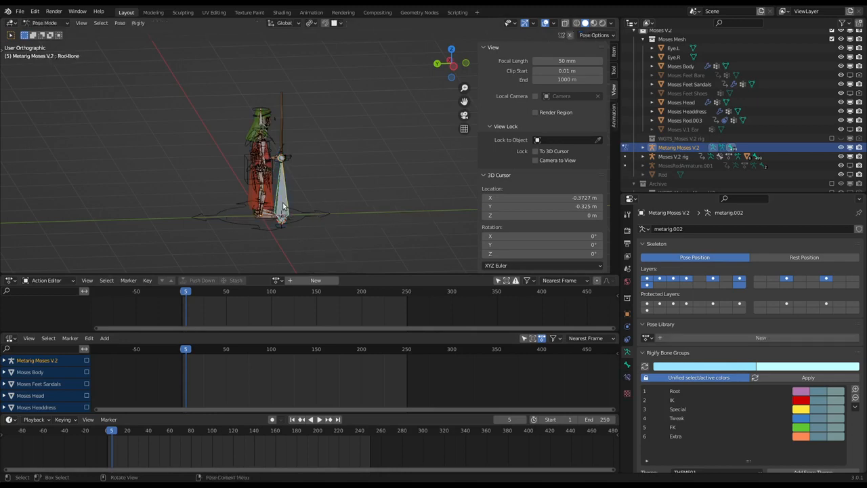
pyautogui.click(627, 367)
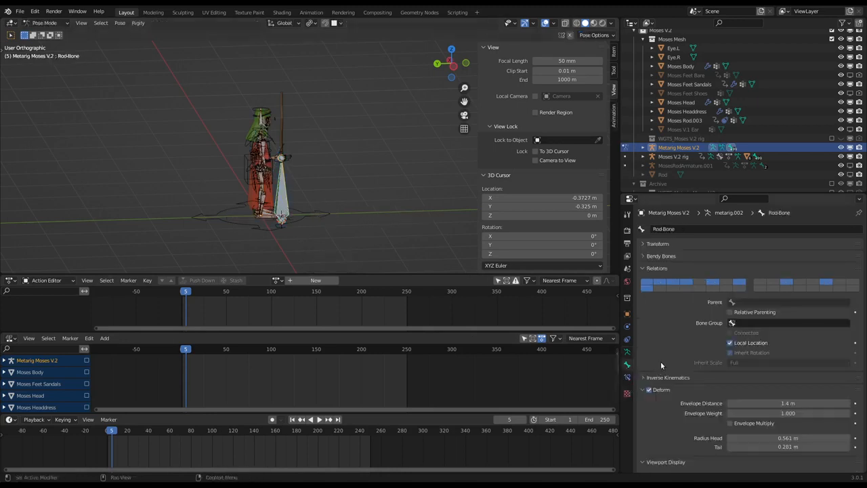
pyautogui.click(737, 285)
# Review Rod-Bone's relations and Rigify type settings, and turn off its Deform property.
pyautogui.scroll(-2, 678, 308)
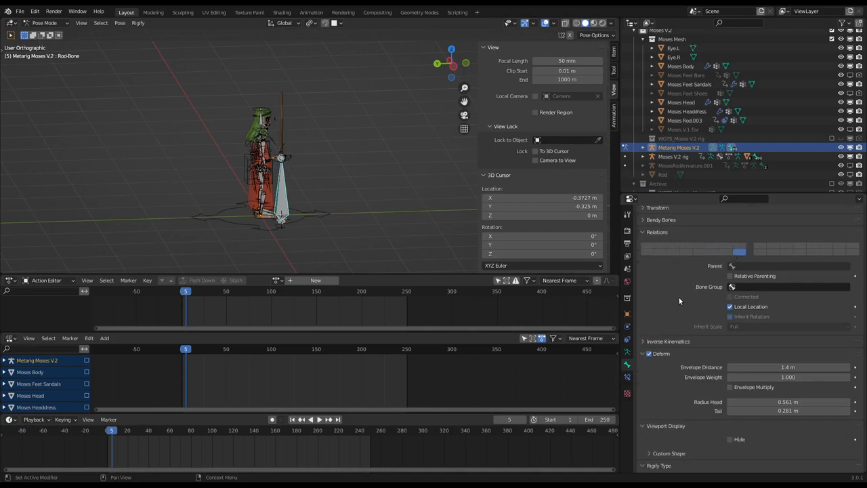
pyautogui.scroll(-4, 697, 286)
pyautogui.scroll(-2, 697, 287)
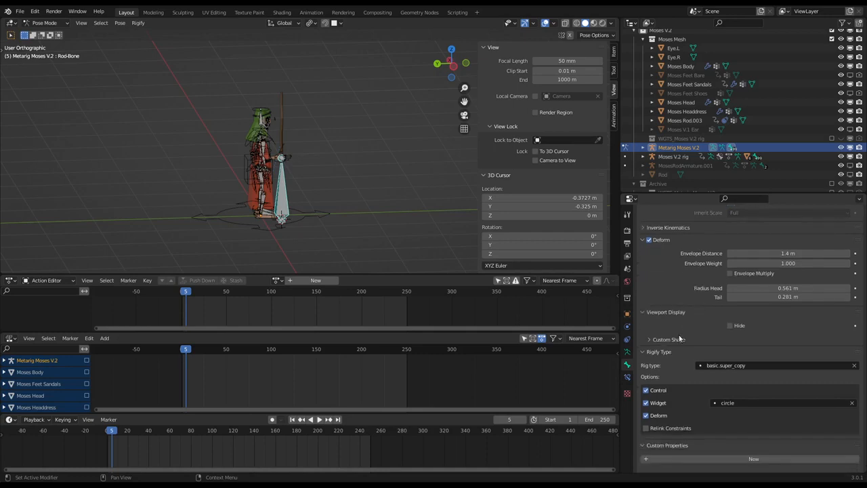
pyautogui.scroll(6, 687, 309)
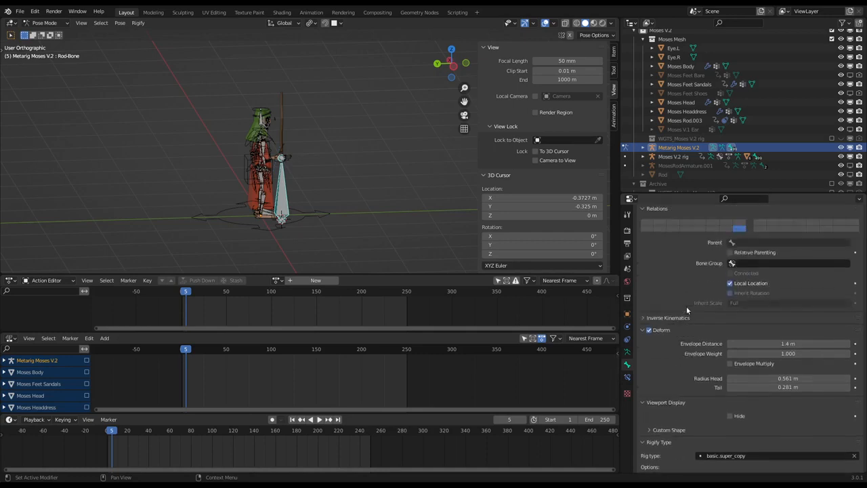
pyautogui.click(649, 349)
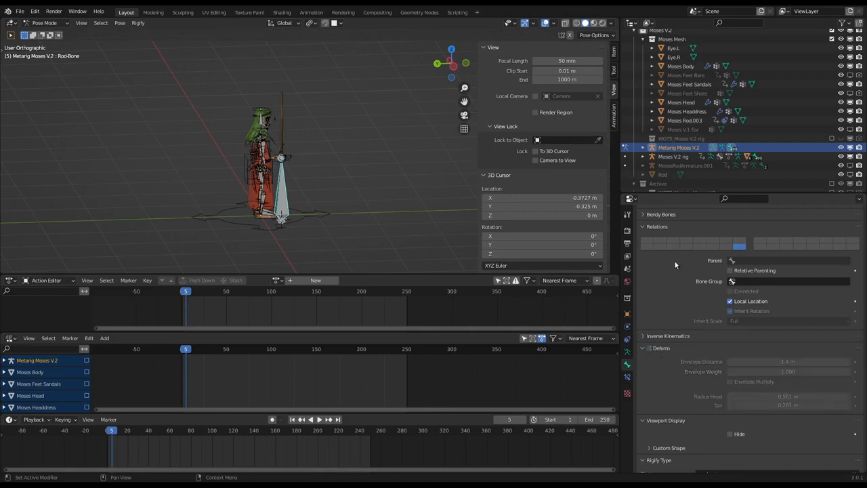
# Turn off Deform in Rod-Bone's Rigify options and change its widget type from circle to cube.
pyautogui.scroll(-5, 675, 264)
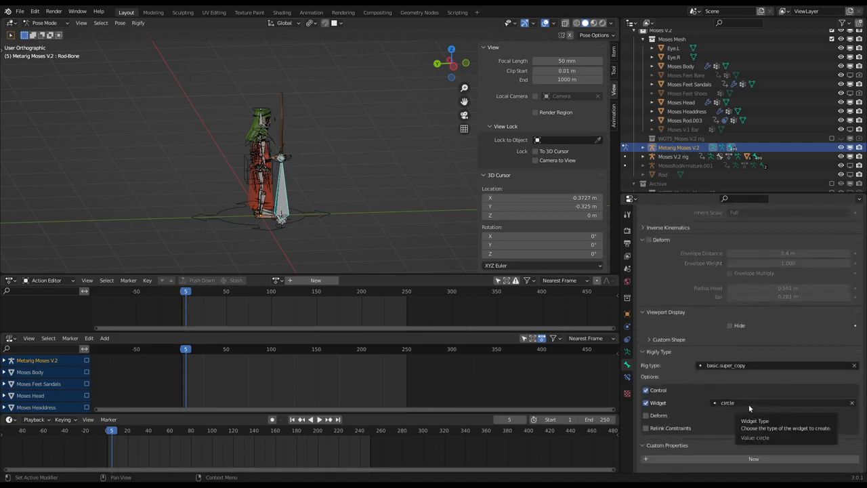
pyautogui.click(851, 402)
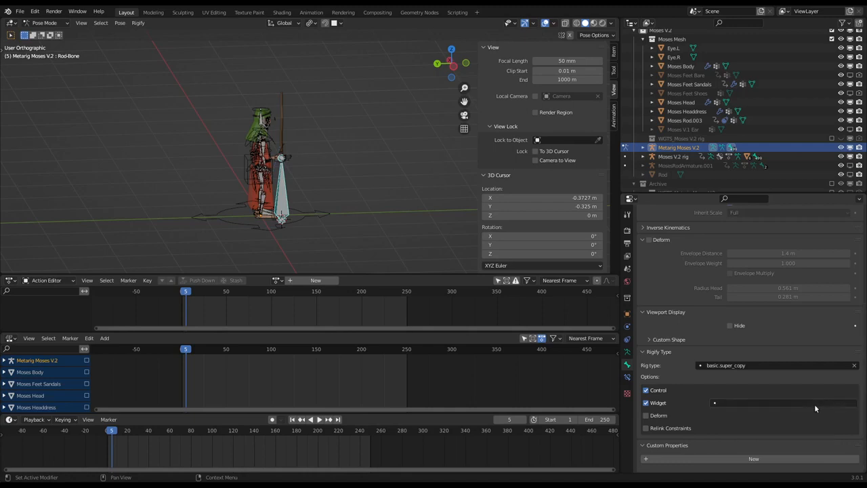
pyautogui.click(814, 404)
pyautogui.click(741, 328)
pyautogui.moveTo(353, 216); pyautogui.dragTo(328, 220, button='middle')
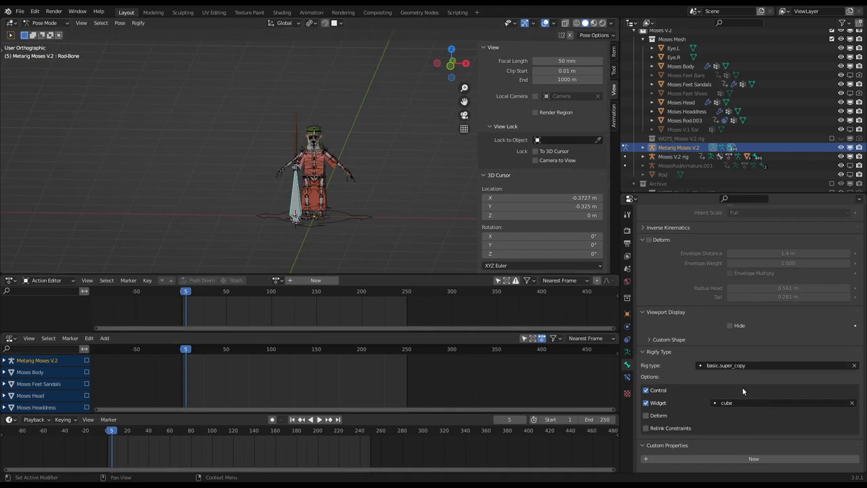
# Return the metarig to Object Mode and go to the Rigify layer names in its armature data.
pyautogui.scroll(2, 363, 214)
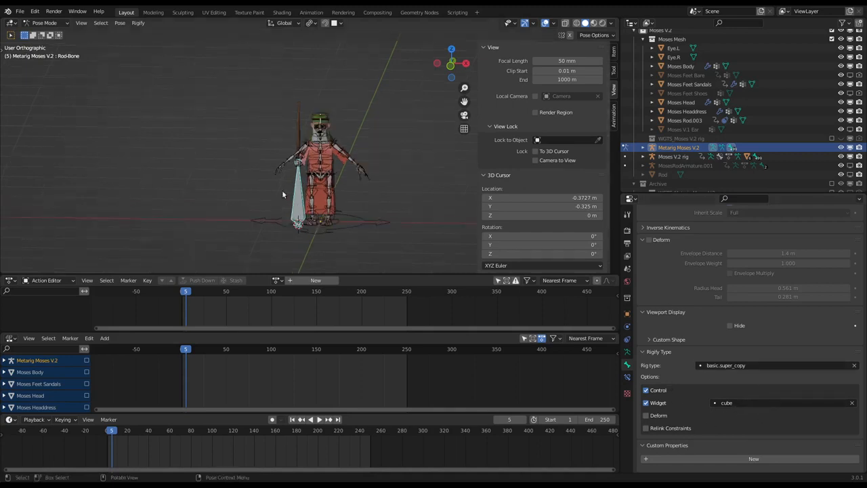
pyautogui.moveTo(362, 213); pyautogui.dragTo(456, 271, button='middle')
pyautogui.hotkey('ctrl', 'Tab')
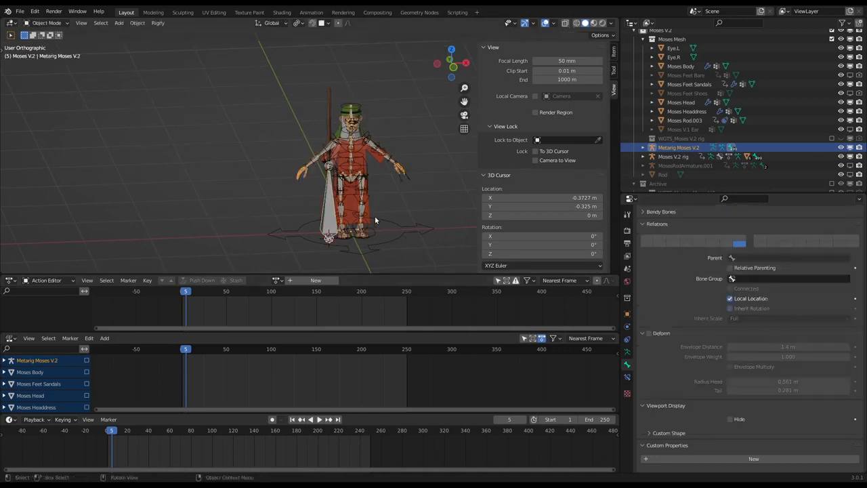
pyautogui.click(628, 351)
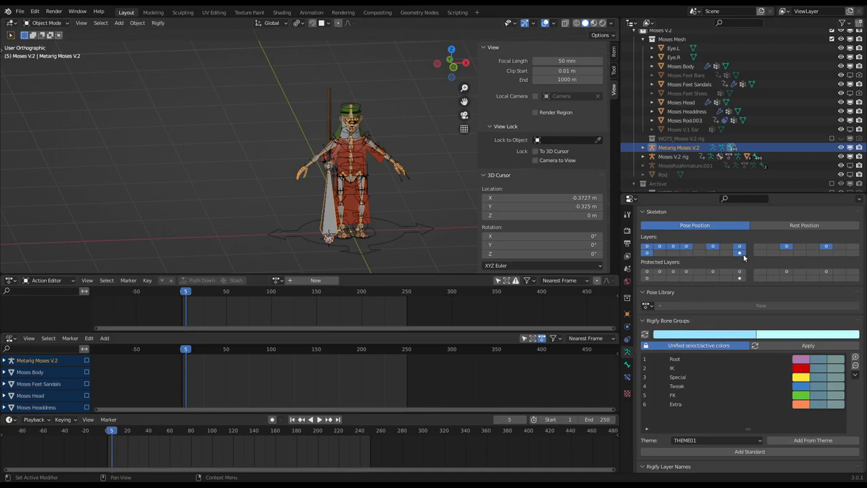
pyautogui.click(740, 253)
pyautogui.scroll(-12, 687, 354)
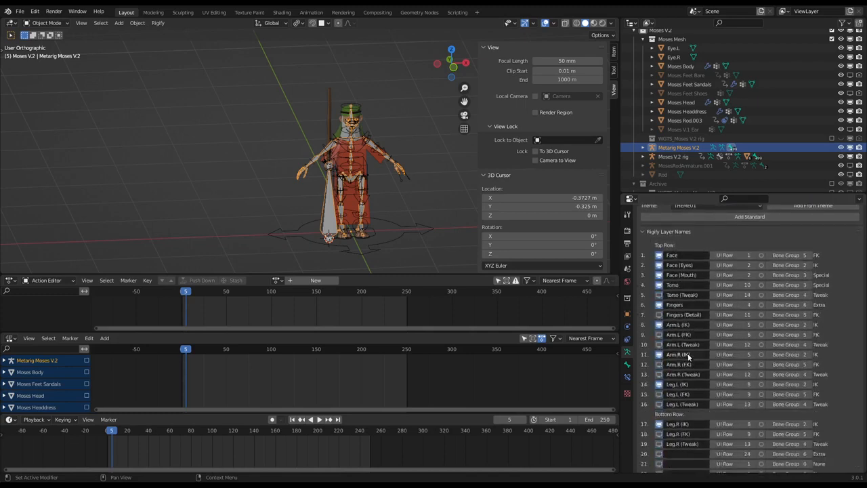
pyautogui.scroll(1, 689, 366)
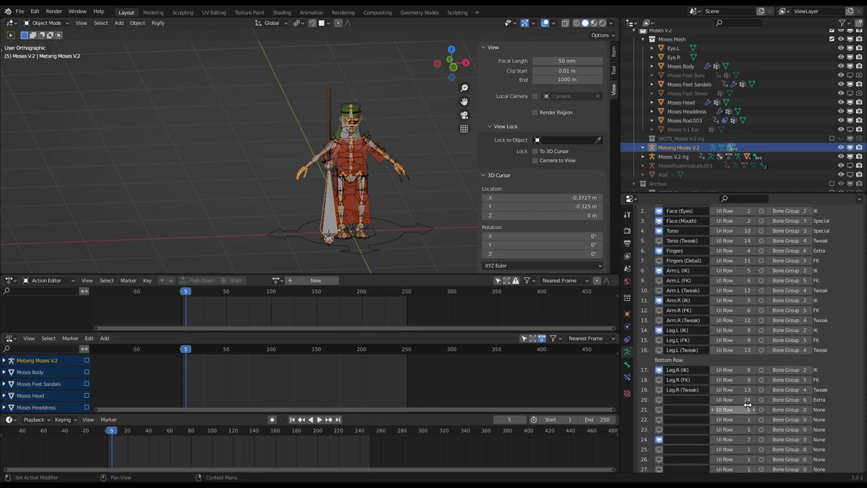
pyautogui.click(744, 401)
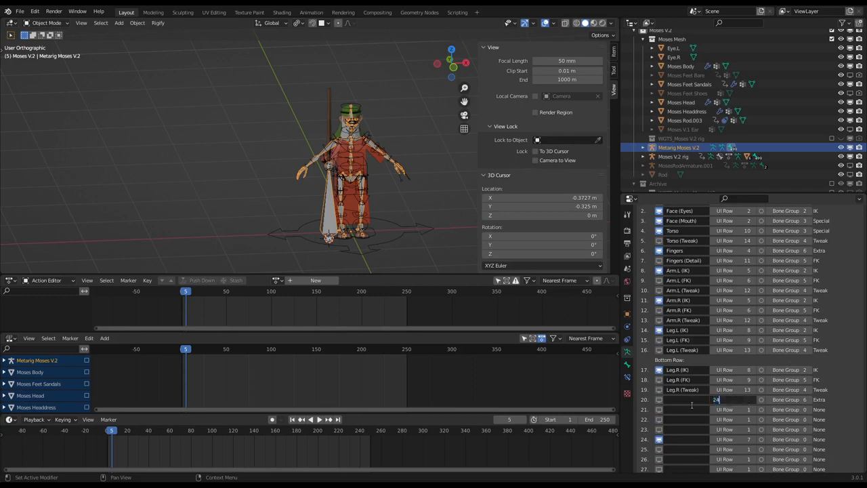
pyautogui.press('Return')
pyautogui.click(747, 400)
pyautogui.click(747, 400)
# Name Rigify layer 24 as Rod and confirm its UI row as 7.
pyautogui.click(655, 440)
pyautogui.scroll(-3, 651, 407)
pyautogui.scroll(-2, 647, 437)
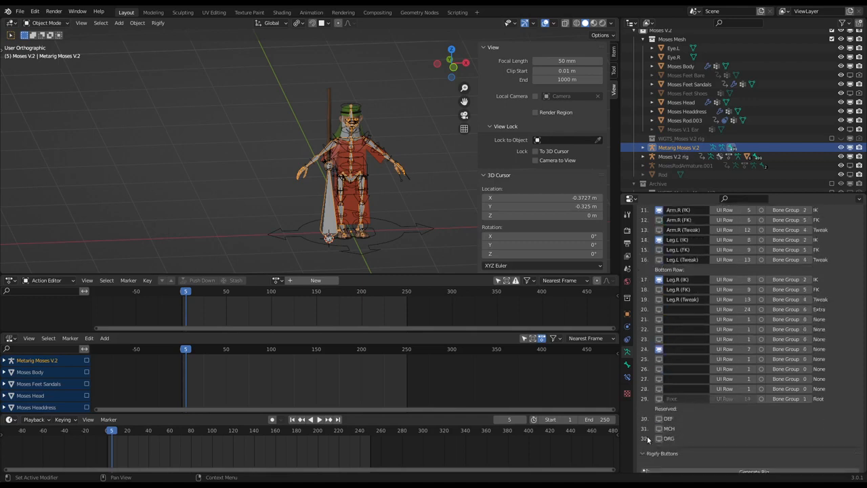
pyautogui.scroll(1, 667, 336)
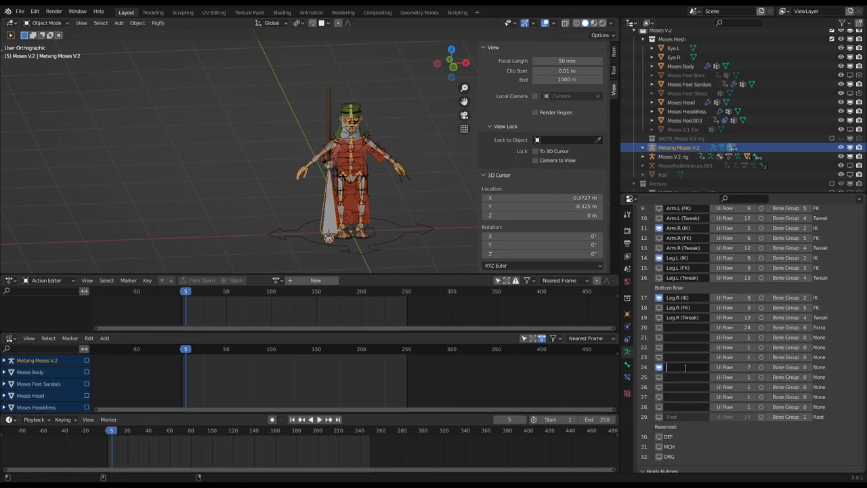
pyautogui.write('Rood')
pyautogui.press('Tab')
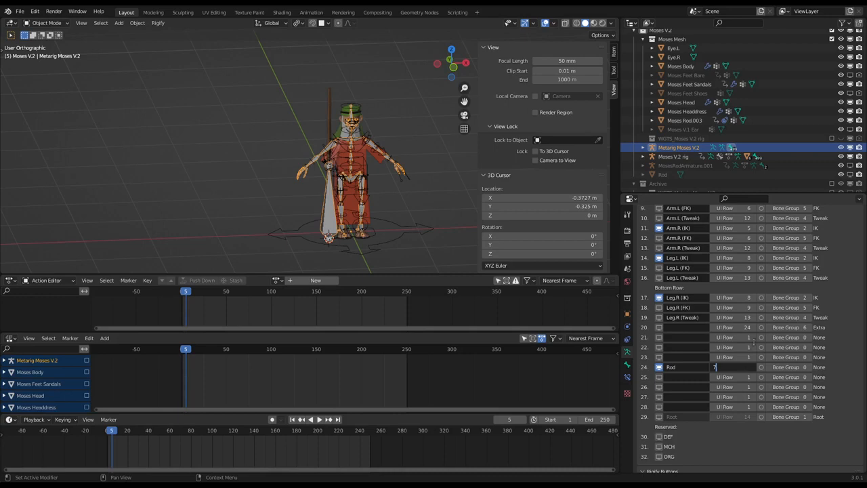
pyautogui.press('Return')
# Examine the UI row numbers of all Rigify layers to compare them with the Rod layer's row.
pyautogui.scroll(3, 752, 344)
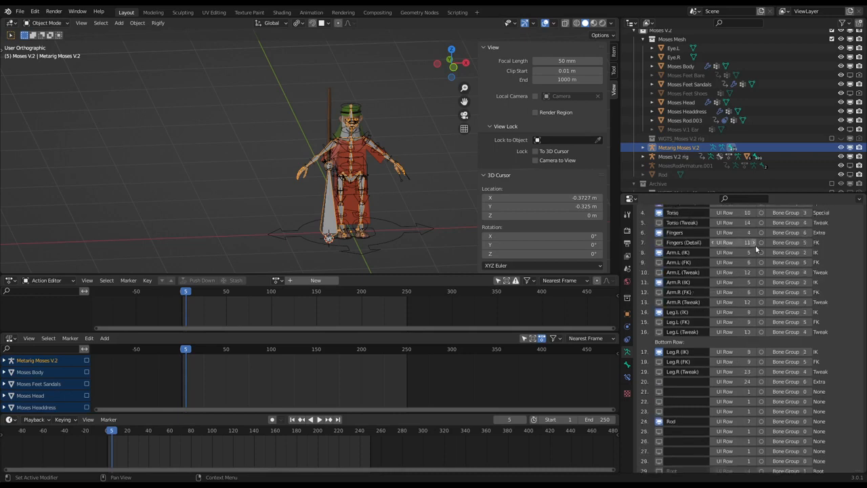
pyautogui.scroll(3, 760, 231)
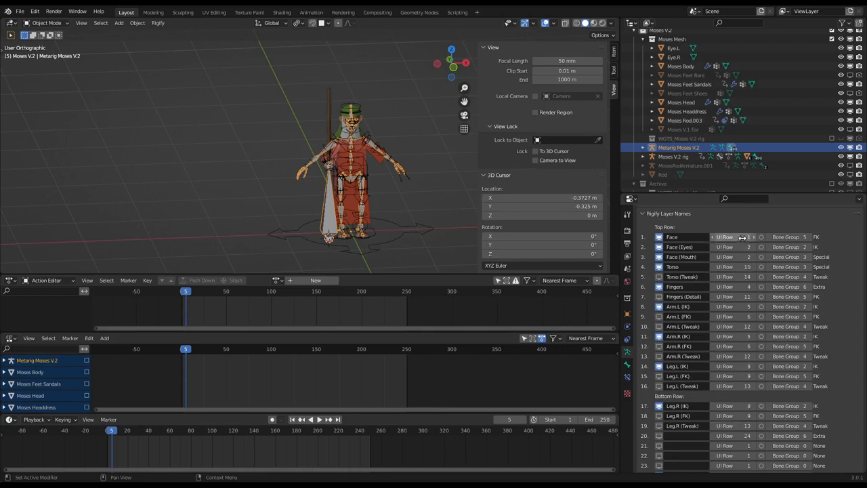
pyautogui.scroll(-2, 513, 225)
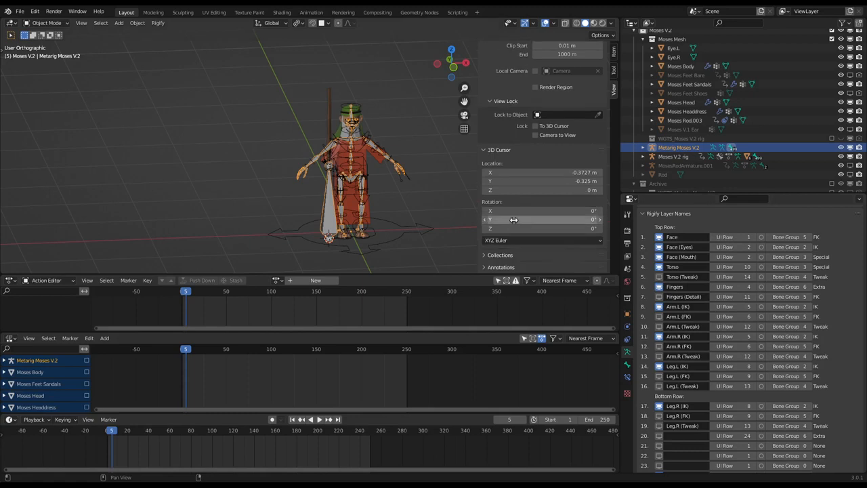
pyautogui.scroll(2, 513, 225)
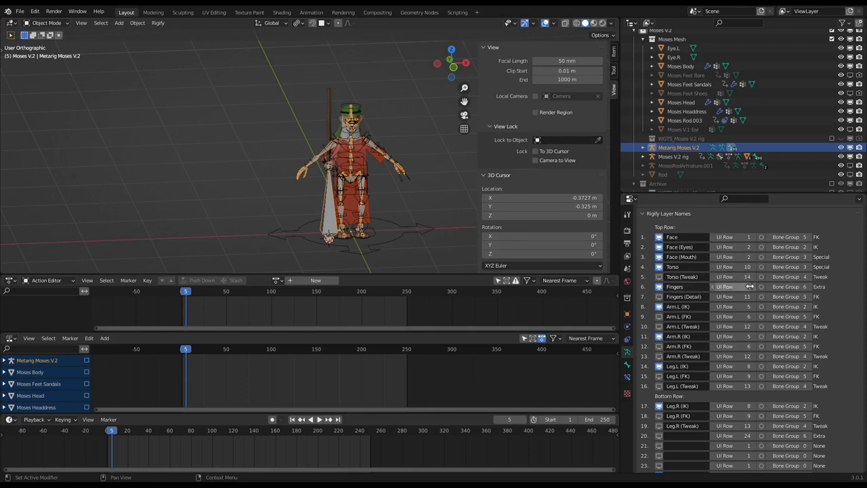
pyautogui.scroll(-2, 742, 313)
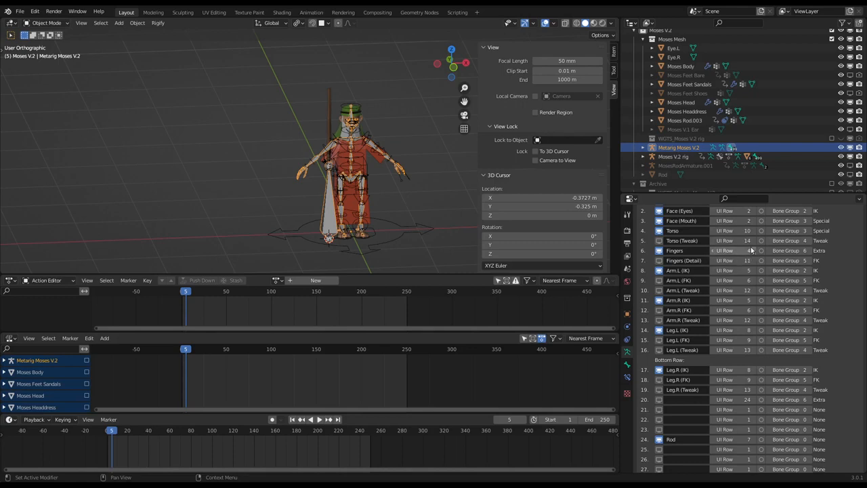
pyautogui.moveTo(745, 330); pyautogui.dragTo(735, 330)
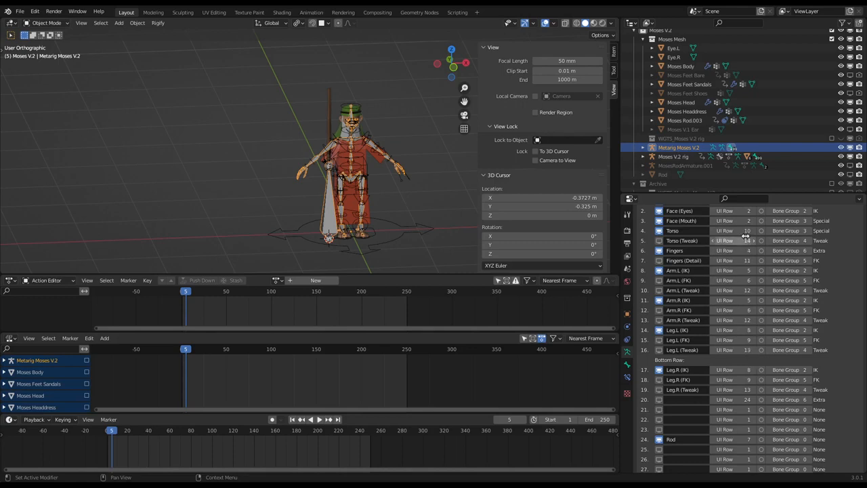
pyautogui.hotkey('ctrl', 'z')
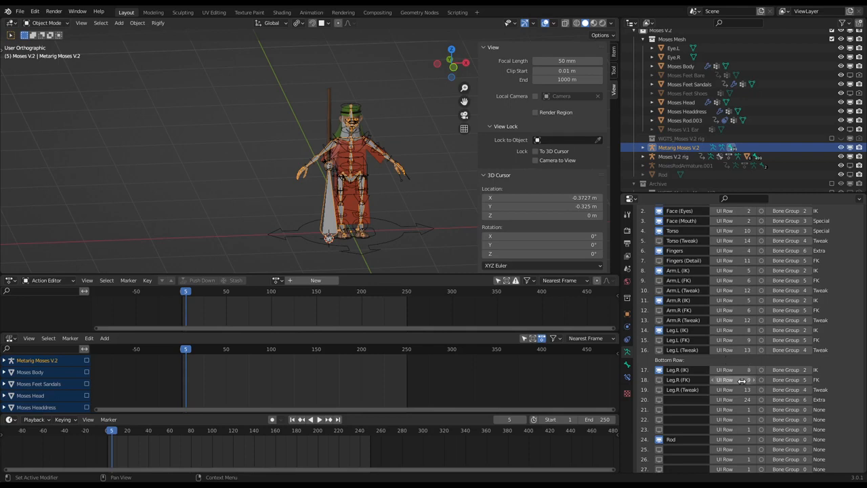
pyautogui.moveTo(747, 440); pyautogui.dragTo(772, 440)
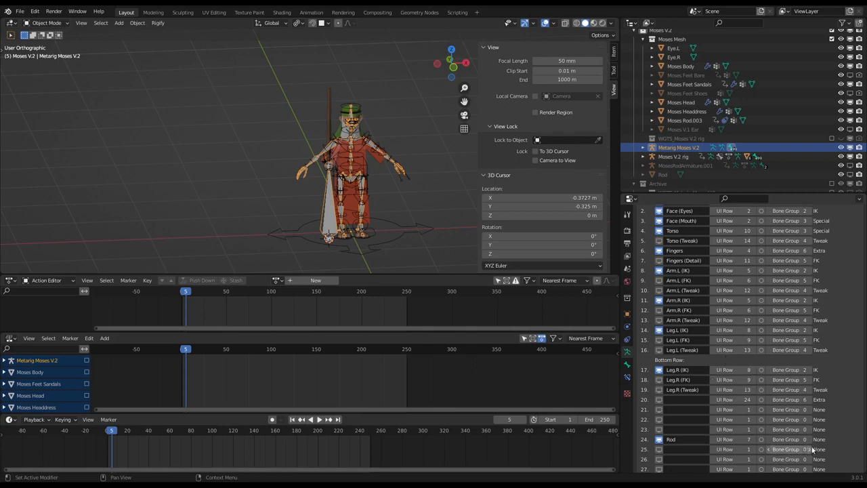
# Assign the Rod layer to bone group 6, Extra.
pyautogui.doubleClick(797, 441)
pyautogui.write('5')
pyautogui.press('Return')
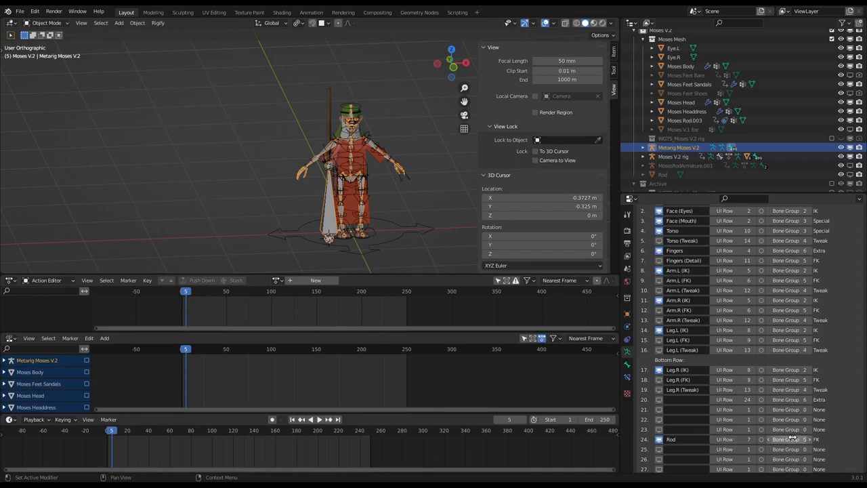
pyautogui.click(791, 437)
pyautogui.write('6')
pyautogui.press('Return')
# Review the Rigify bone group colours and regenerate the rig, overwriting the target Moses V.2 rig.
pyautogui.scroll(8, 793, 420)
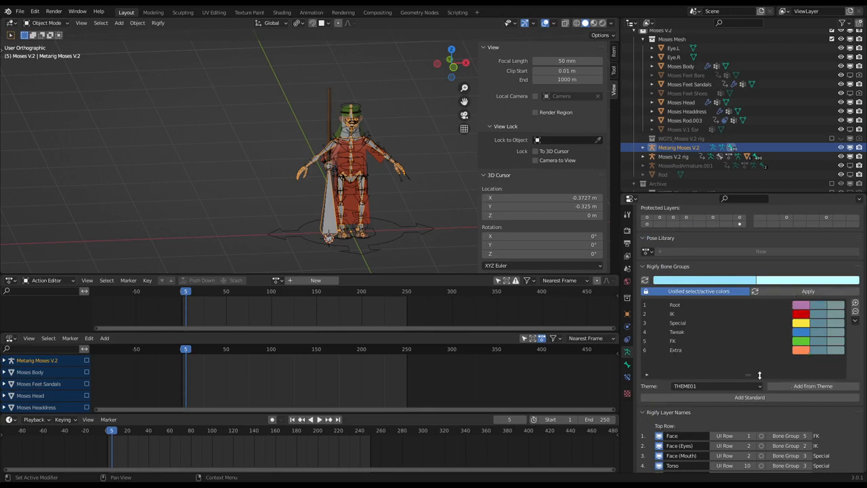
pyautogui.scroll(-4, 760, 375)
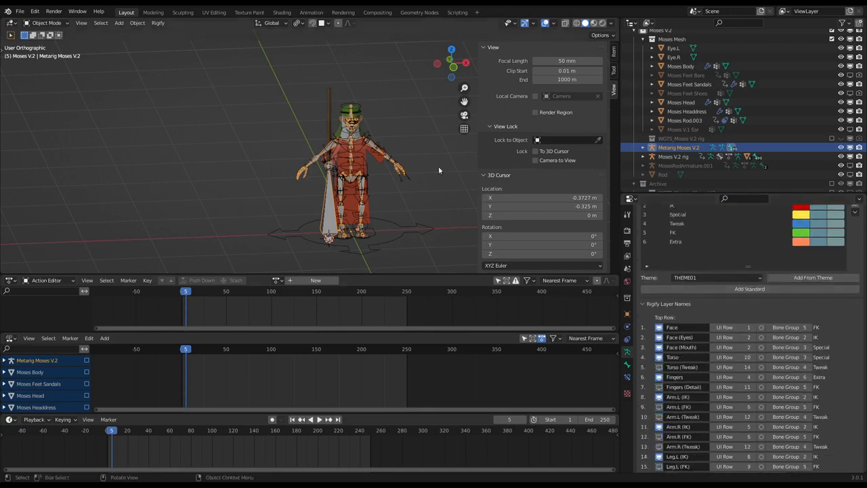
pyautogui.scroll(-6, 793, 373)
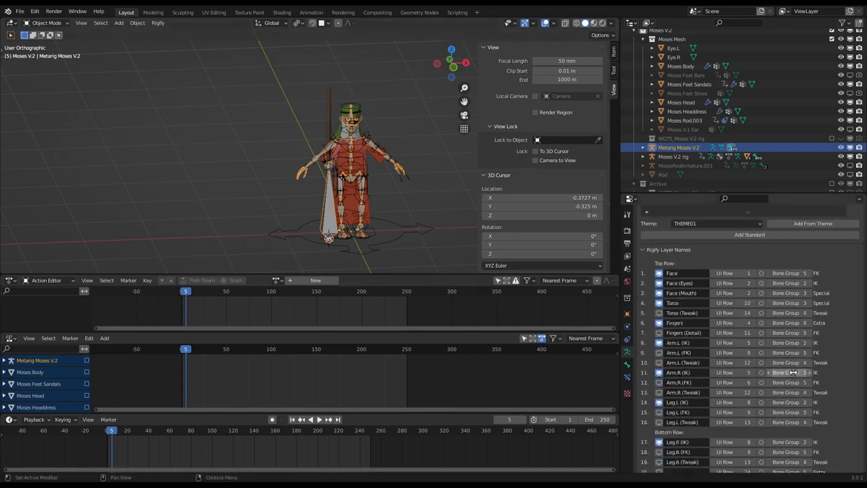
pyautogui.scroll(-6, 793, 373)
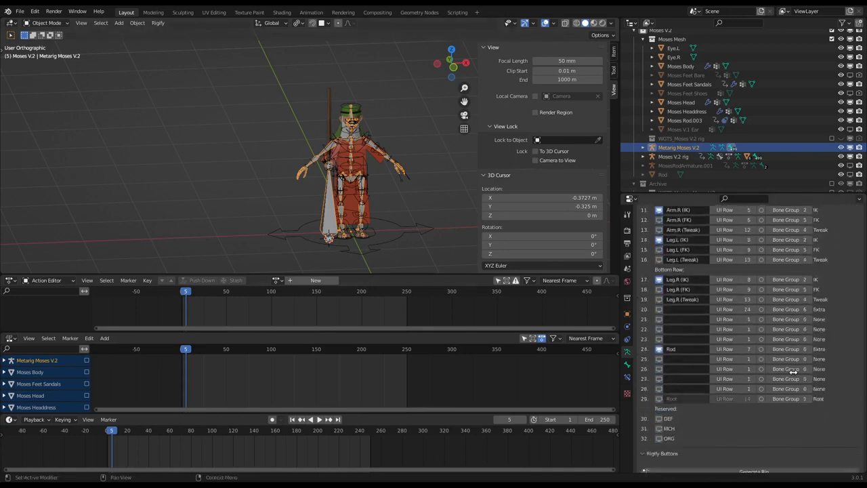
pyautogui.scroll(-3, 792, 374)
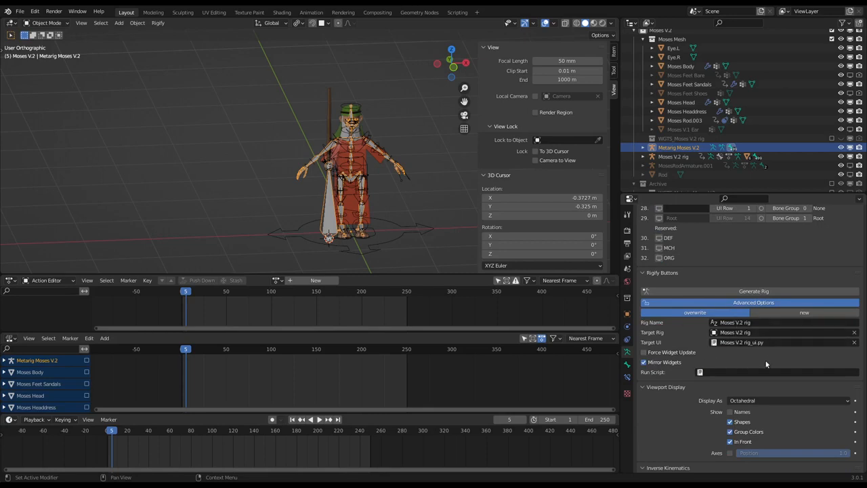
pyautogui.click(760, 290)
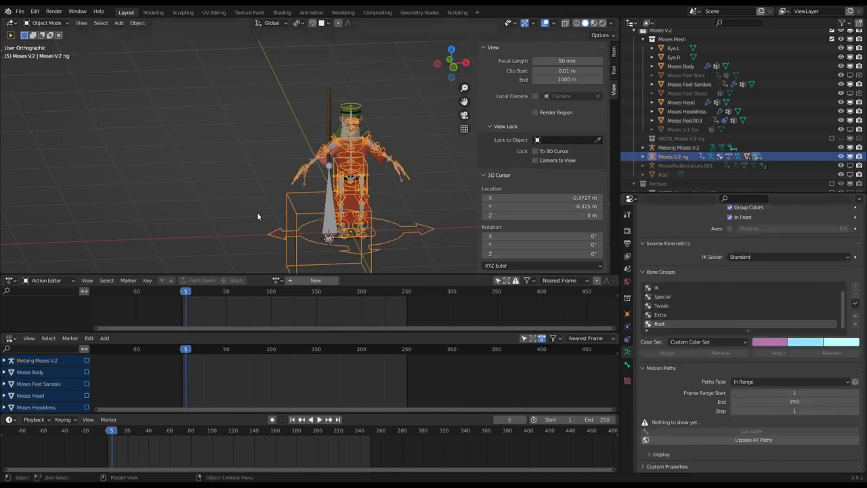
# Hide the Moses V.2 rig and enable the WGTS_Moses V.2 rig widget collection.
pyautogui.scroll(-4, 234, 210)
pyautogui.moveTo(380, 232); pyautogui.dragTo(347, 235, button='middle')
pyautogui.scroll(5, 258, 262)
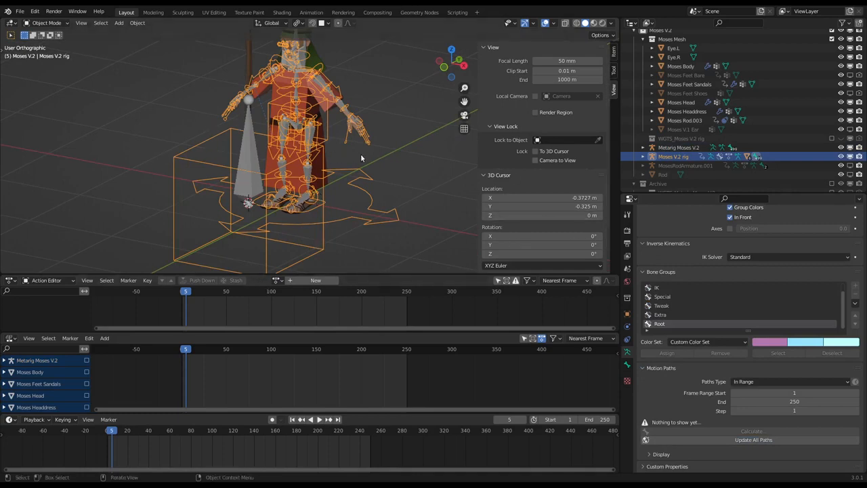
pyautogui.click(841, 156)
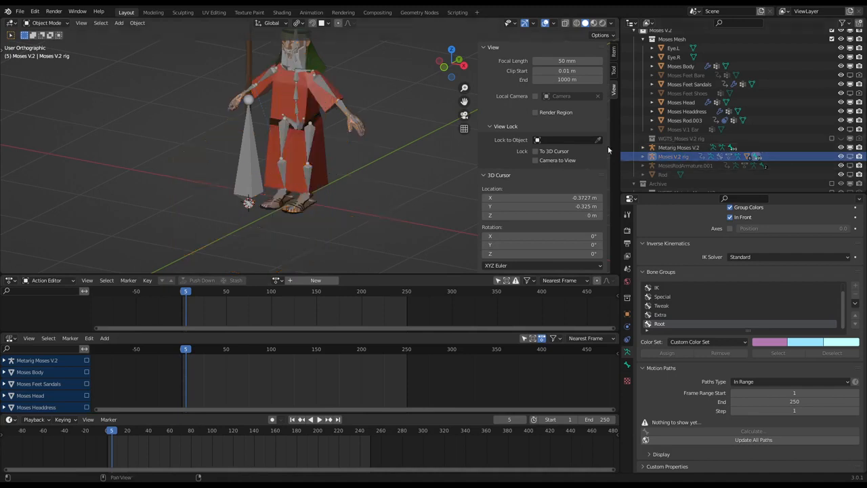
pyautogui.click(833, 138)
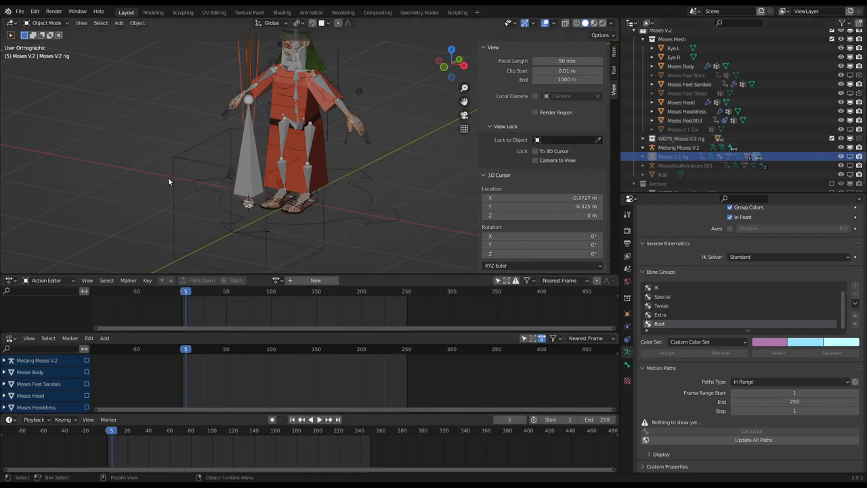
# Scale the Rod-Bone cube widget's mesh in Edit Mode to about 0.13 of its size around the rod bone's base.
pyautogui.click(168, 178)
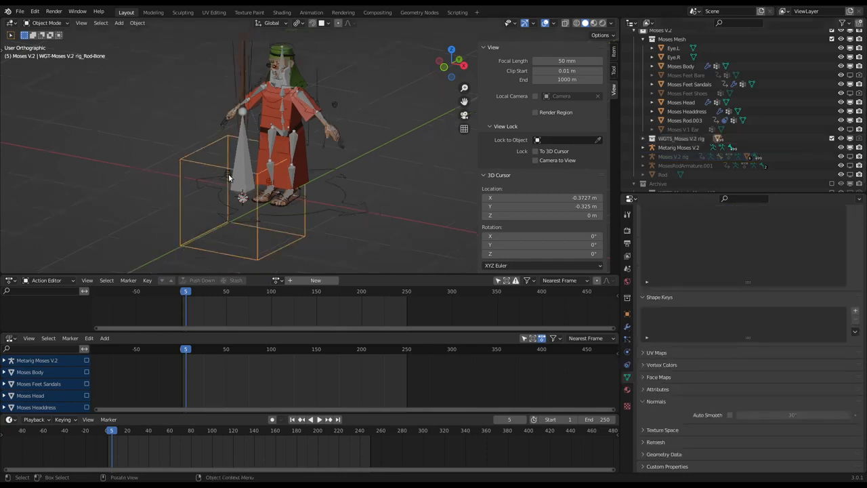
pyautogui.moveTo(229, 177); pyautogui.dragTo(449, 200, button='middle')
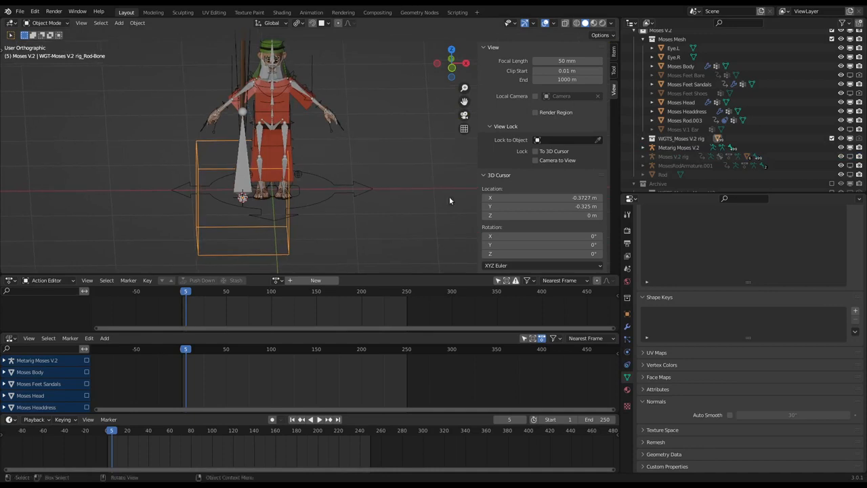
pyautogui.press('Tab')
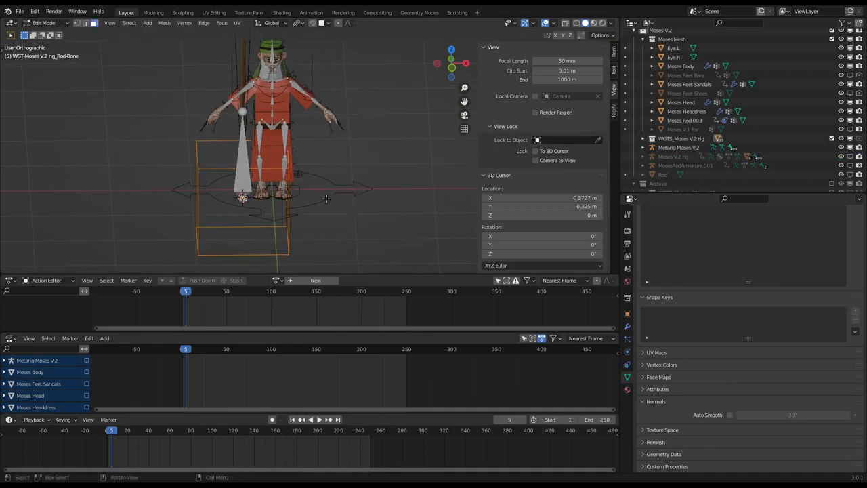
pyautogui.press('1')
pyautogui.scroll(-2, 249, 228)
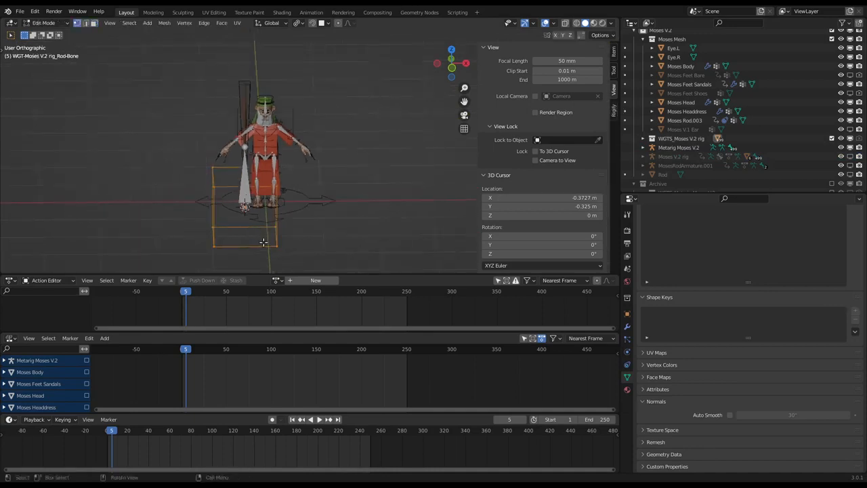
pyautogui.press('KP_1')
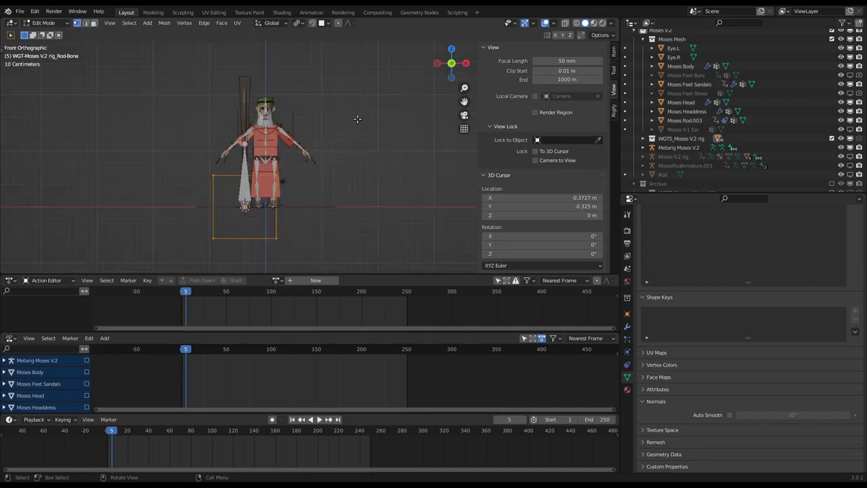
pyautogui.click(299, 23)
pyautogui.click(309, 46)
pyautogui.press('s')
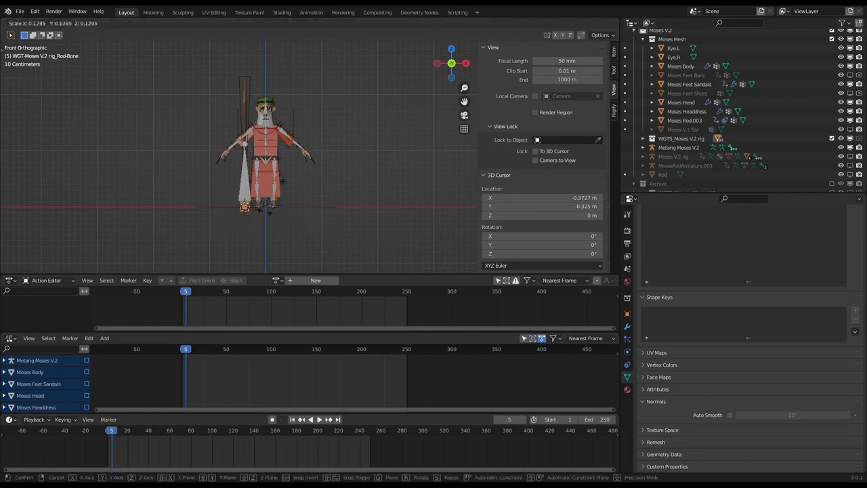
pyautogui.click(252, 210)
pyautogui.press('Tab')
# Move the upper vertices of the Rod-Bone widget up about 2.24 m along Z so the cube spans the rod's full height.
pyautogui.scroll(5, 253, 208)
pyautogui.press('a')
pyautogui.press('a')
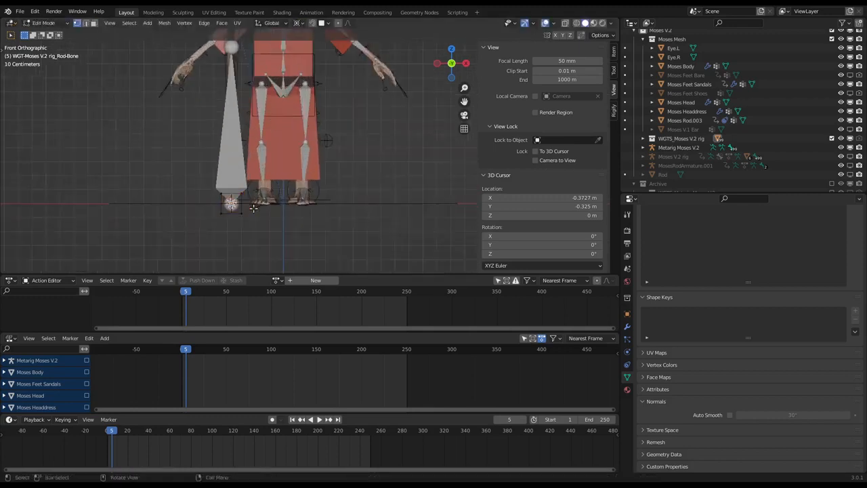
pyautogui.hotkey('shift', 'z')
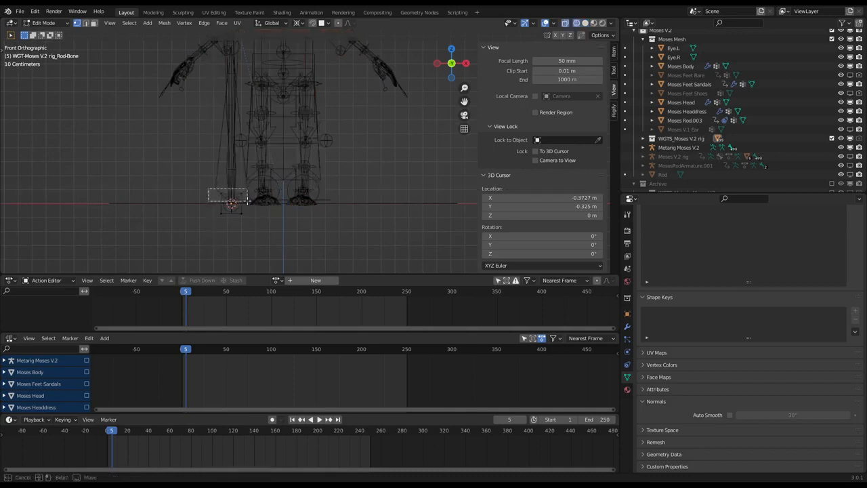
pyautogui.scroll(-4, 240, 184)
pyautogui.scroll(-2, 243, 183)
pyautogui.scroll(4, 240, 93)
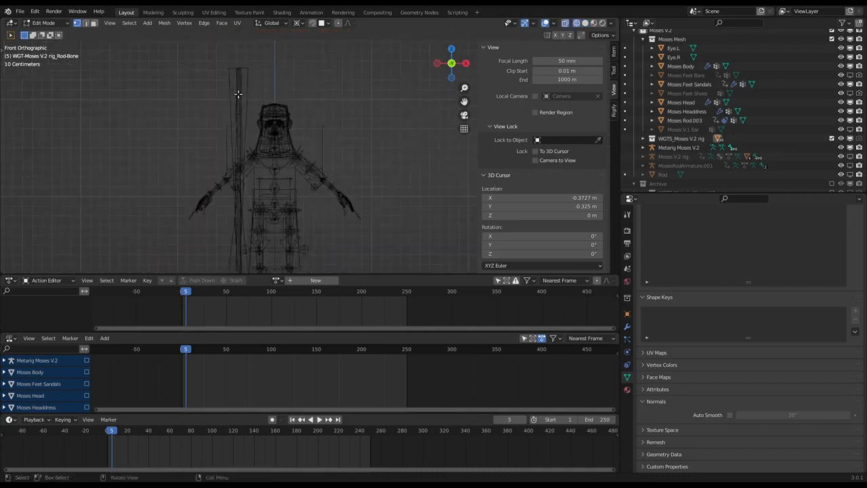
pyautogui.scroll(-1, 238, 97)
pyautogui.press('g')
pyautogui.press('z')
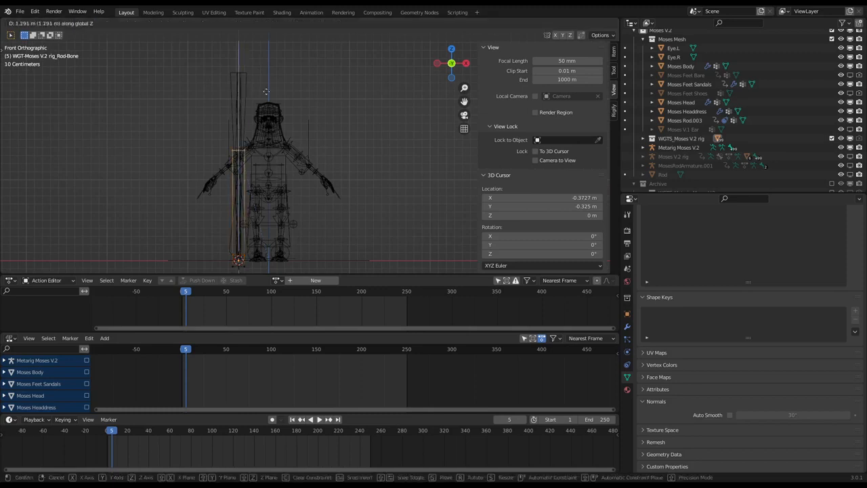
pyautogui.click(277, 41)
pyautogui.scroll(-2, 246, 122)
pyautogui.scroll(4, 240, 240)
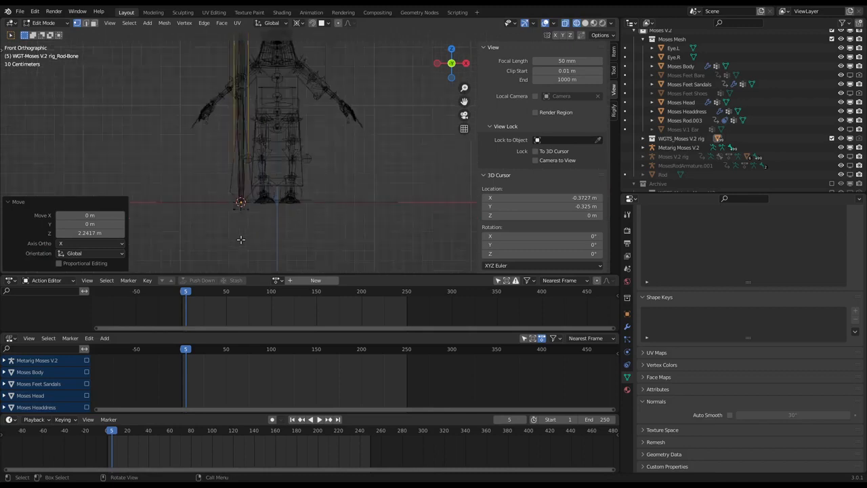
# Invert the selection to the widget's lower vertices, scale them to 0 and merge them by distance into a point.
pyautogui.hotkey('ctrl', 'i')
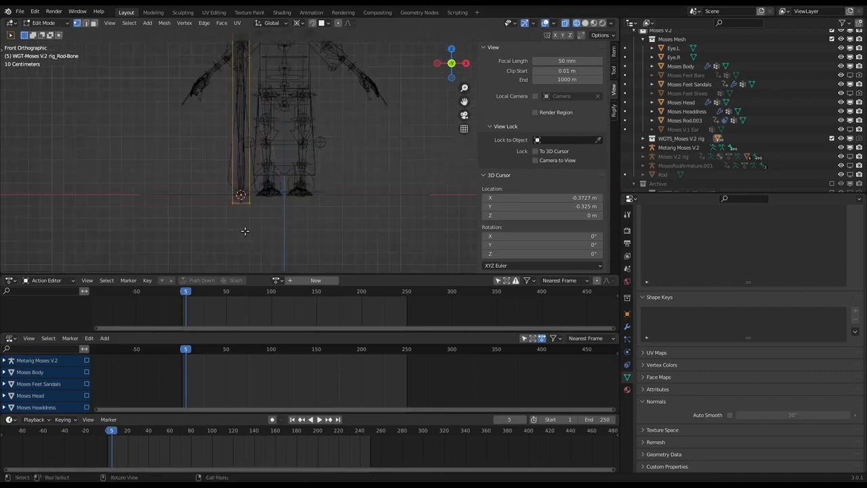
pyautogui.press('s')
pyautogui.press('0')
pyautogui.press('Return')
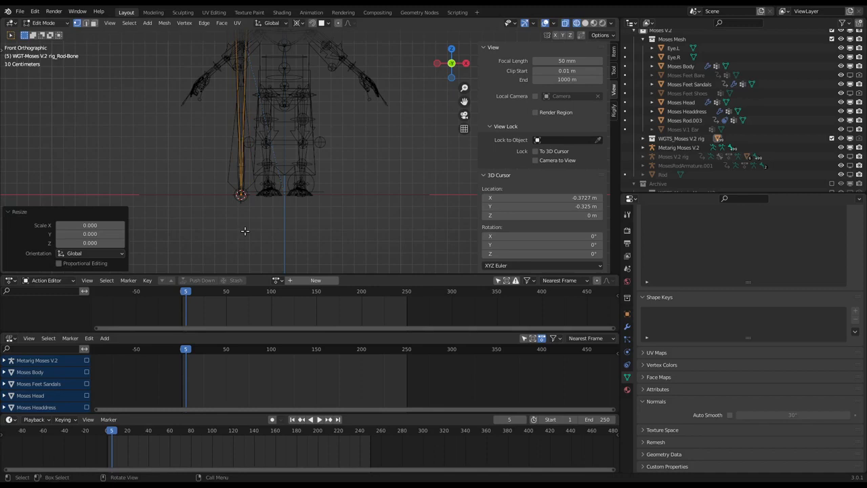
pyautogui.press('m')
pyautogui.click(245, 231)
pyautogui.moveTo(238, 193); pyautogui.dragTo(273, 194, button='middle')
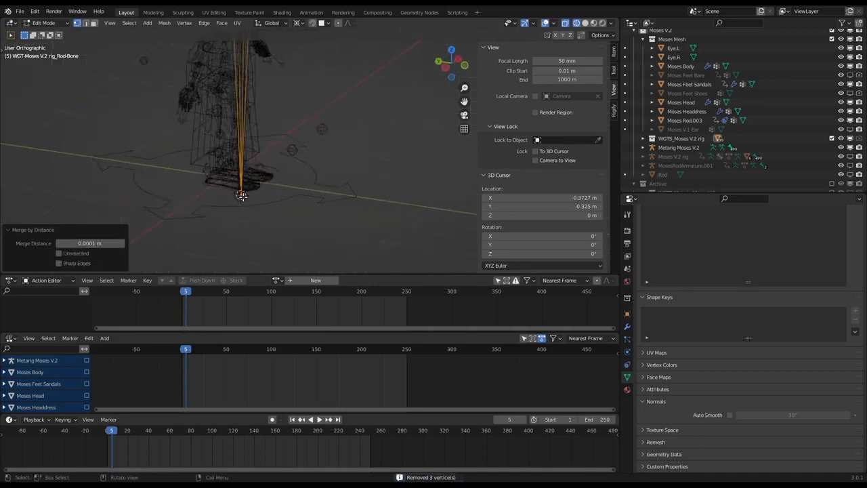
pyautogui.moveTo(242, 194); pyautogui.dragTo(253, 197, button='middle')
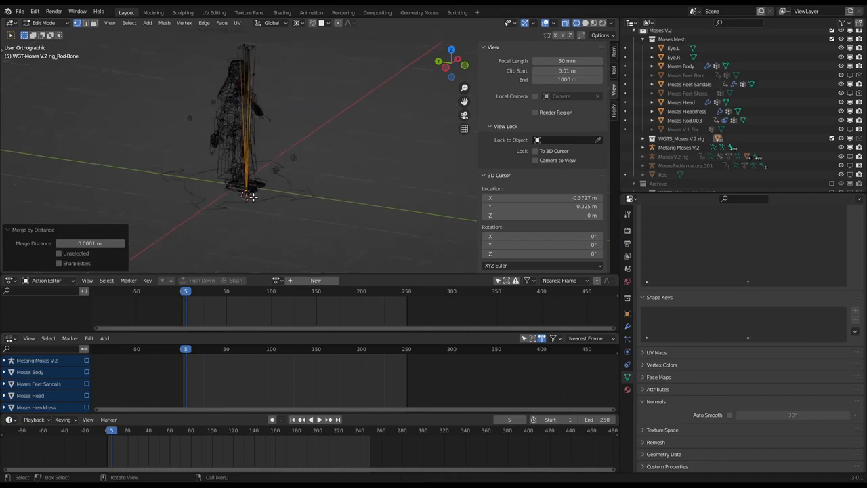
pyautogui.moveTo(243, 68)
pyautogui.mouseDown(button='middle')
pyautogui.moveTo(224, 49)
pyautogui.moveTo(213, 64)
pyautogui.moveTo(236, 75)
pyautogui.mouseUp(button='middle')
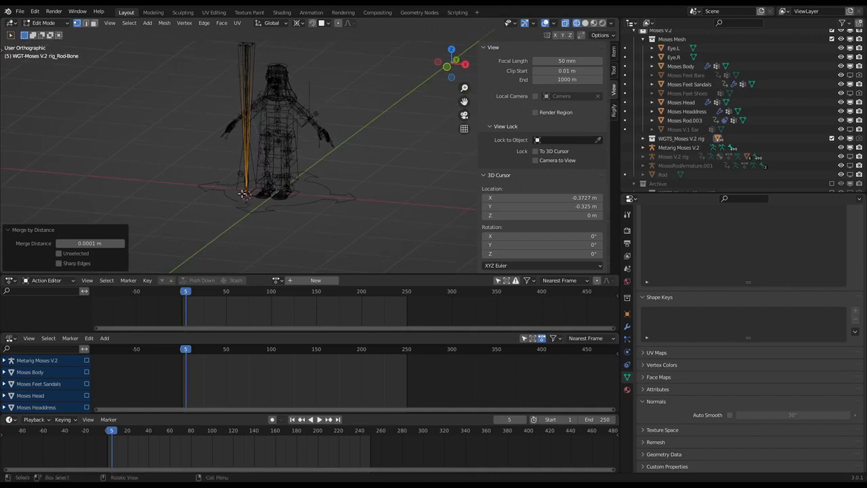
pyautogui.moveTo(236, 194); pyautogui.dragTo(293, 183, button='middle')
# Leave Edit Mode, exclude the WGTS_Moses V.2 rig collection and return the viewport to solid shading.
pyautogui.press('Tab')
pyautogui.click(832, 138)
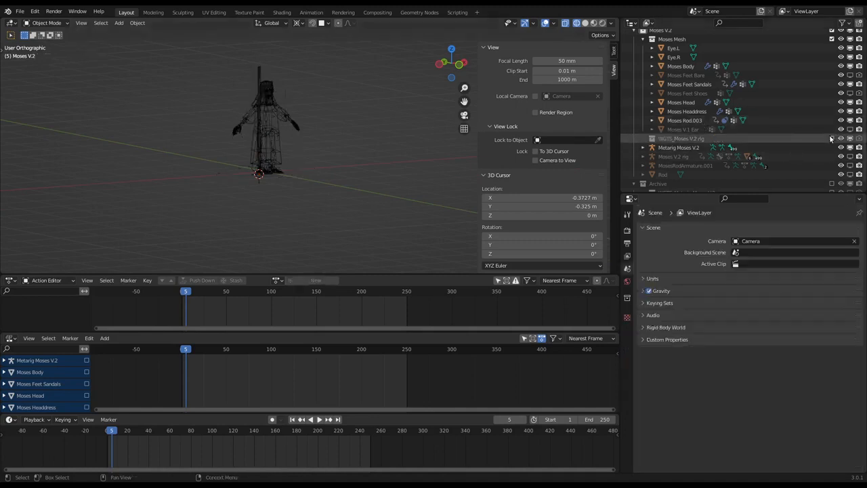
pyautogui.hotkey('shift', 'z')
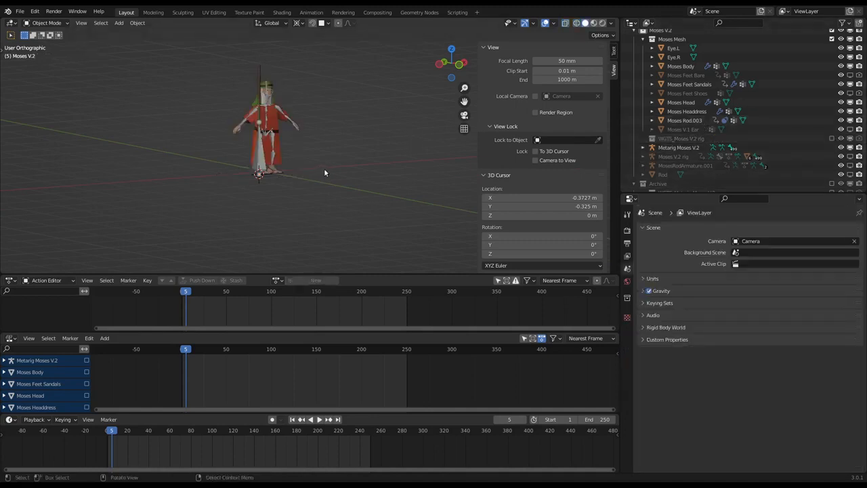
pyautogui.moveTo(324, 168); pyautogui.dragTo(378, 147, button='middle')
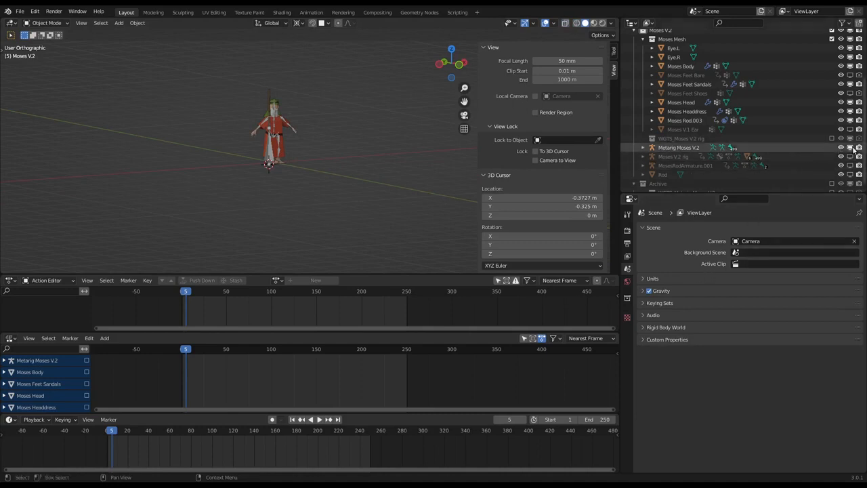
# Hide Metarig Moses V.2 in the viewport and show the Moses V.2 rig.
pyautogui.click(851, 148)
pyautogui.scroll(4, 294, 129)
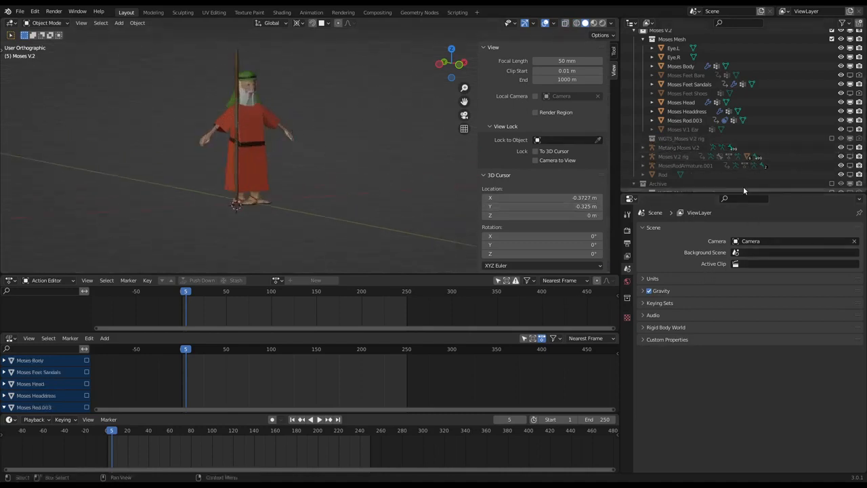
pyautogui.click(850, 156)
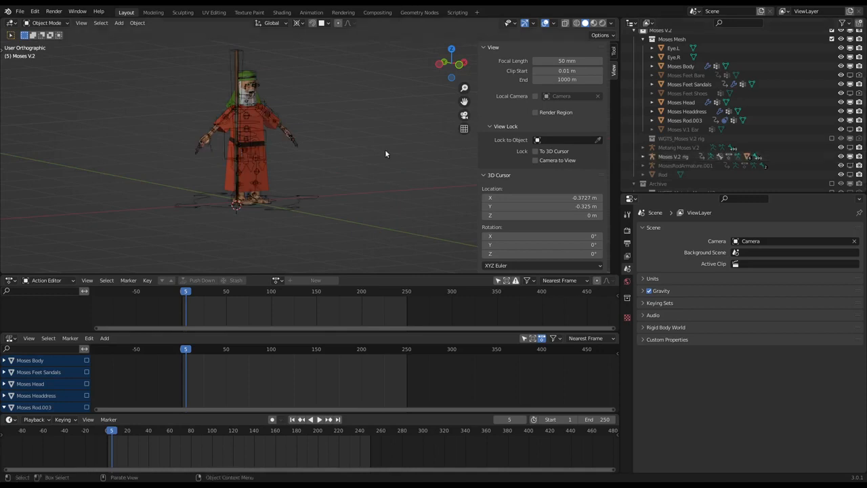
# Switch the Moses V.2 rig to Pose Mode and inspect the reshaped rod widget from several angles.
pyautogui.click(269, 206)
pyautogui.hotkey('ctrl', 'Tab')
pyautogui.moveTo(302, 180); pyautogui.dragTo(277, 189, button='middle')
pyautogui.scroll(2, 254, 149)
pyautogui.scroll(3, 261, 132)
pyautogui.scroll(-3, 261, 132)
pyautogui.scroll(4, 260, 171)
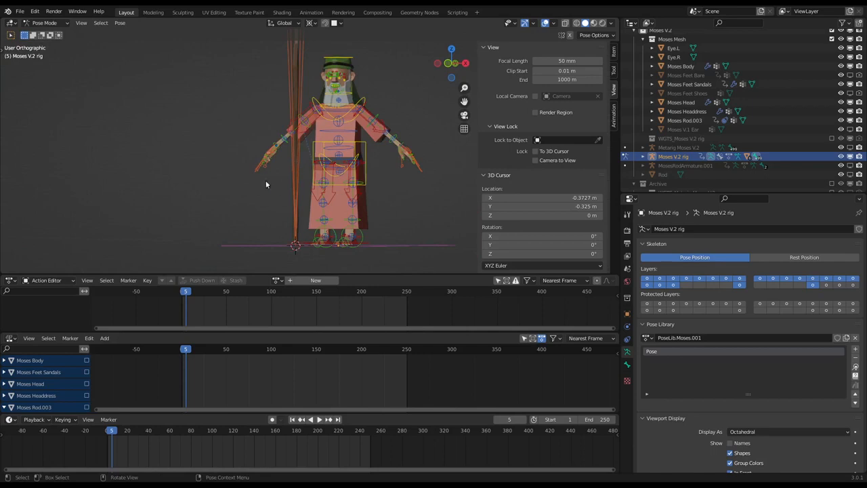
pyautogui.moveTo(294, 155); pyautogui.dragTo(245, 162, button='middle')
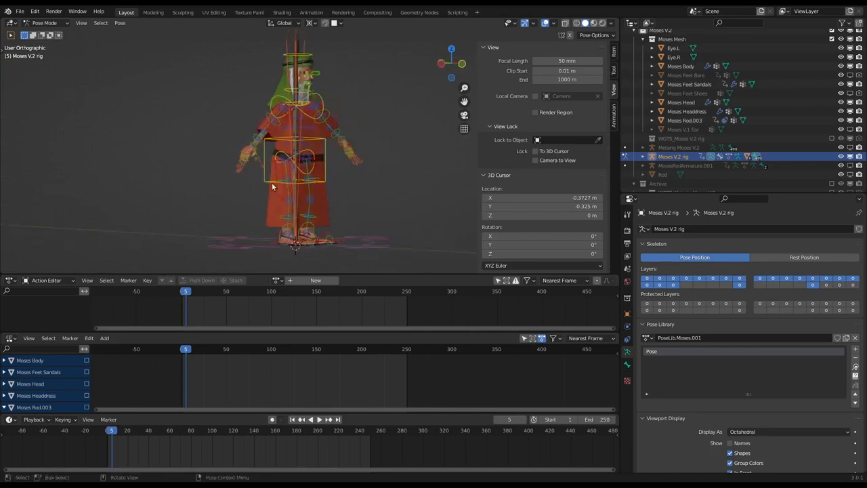
pyautogui.scroll(-1, 527, 214)
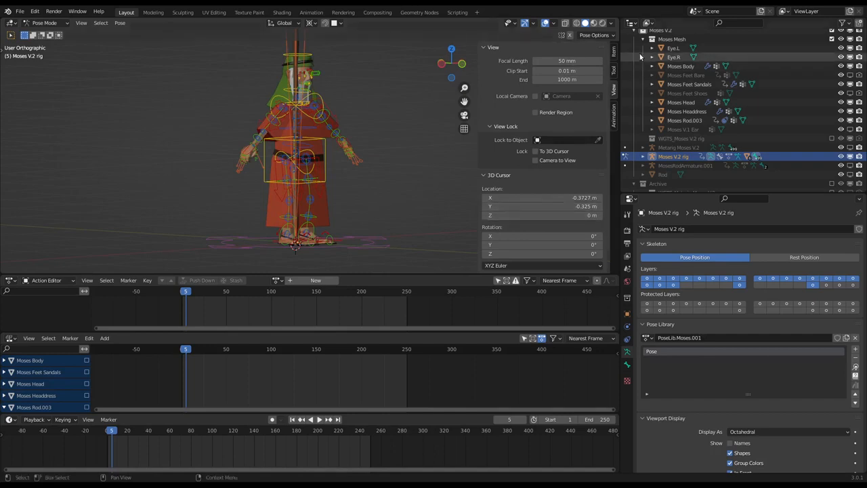
# Hide all rig layers except Arm.R (IK) and Root.
pyautogui.click(613, 52)
pyautogui.moveTo(534, 101); pyautogui.dragTo(574, 144)
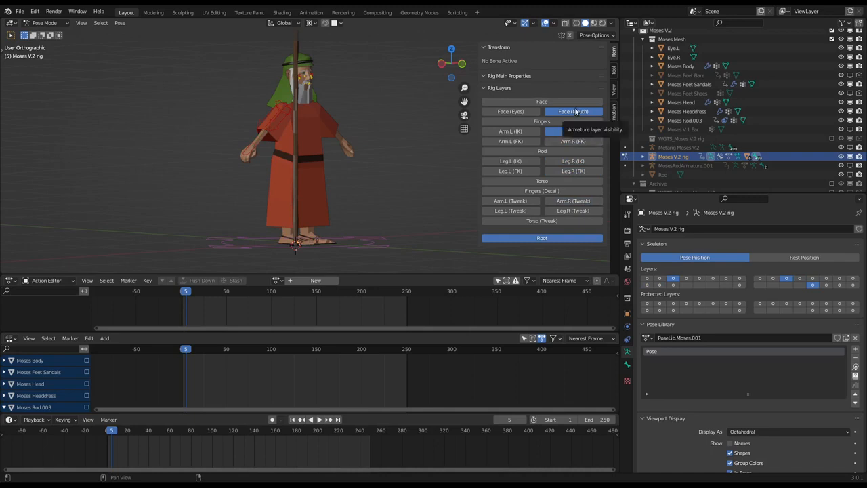
pyautogui.click(575, 112)
# Set the pivot point to Active Element and rotate the hand_ik.R control about -93.5° in the left view.
pyautogui.click(242, 155)
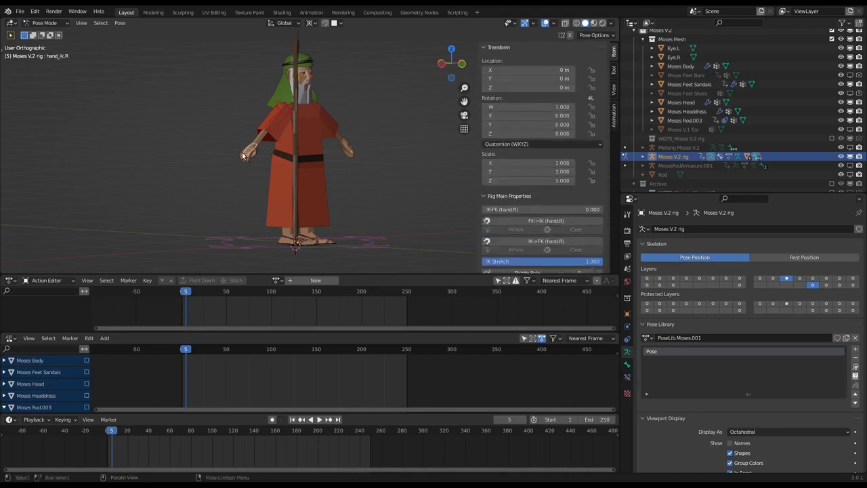
pyautogui.press('KP_3')
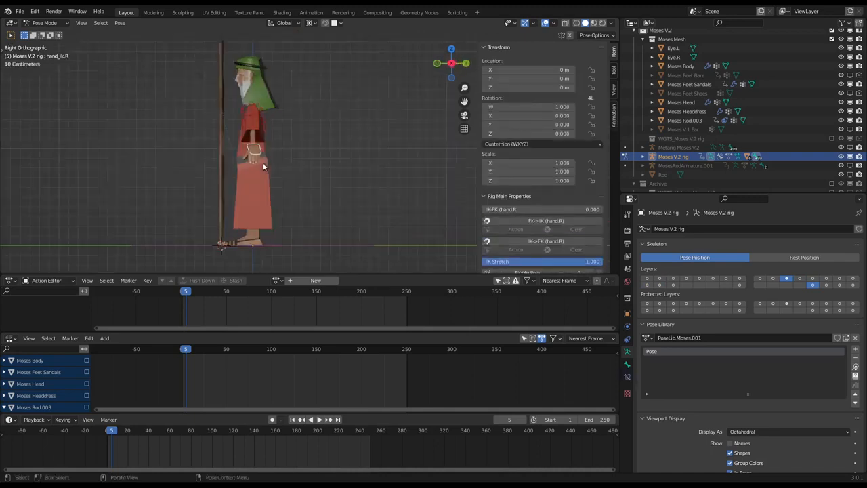
pyautogui.press('ctrl+KP_3')
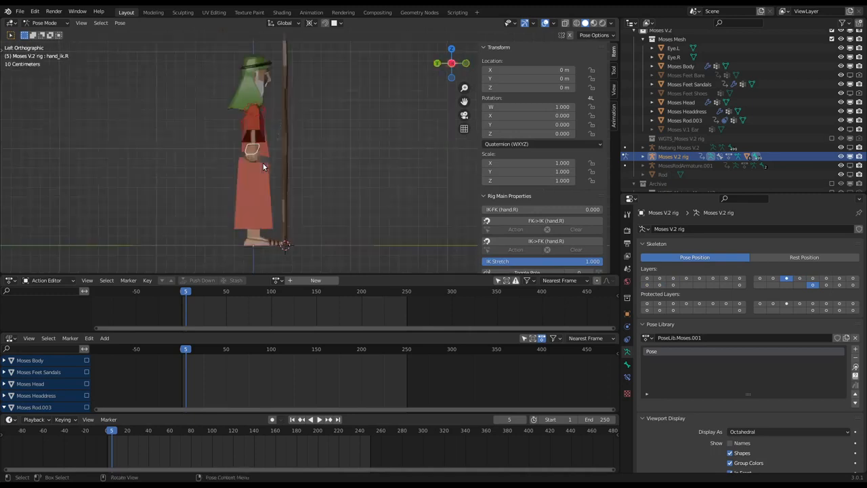
pyautogui.click(316, 26)
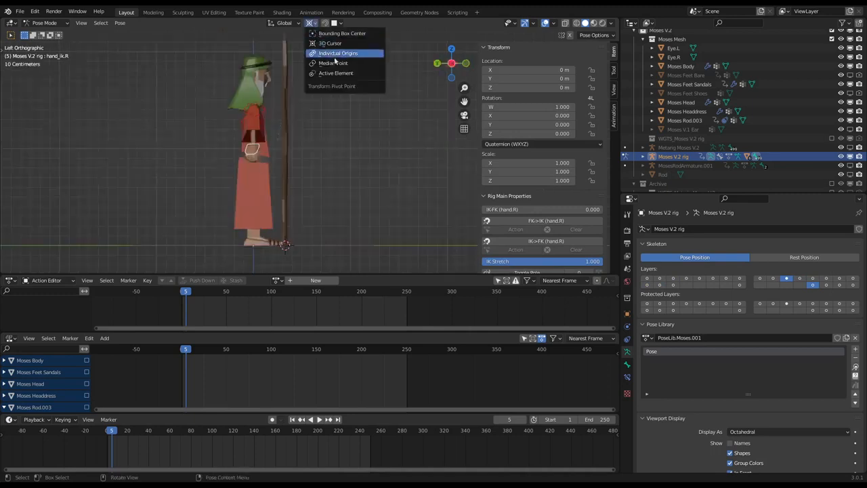
pyautogui.click(336, 72)
pyautogui.press('r')
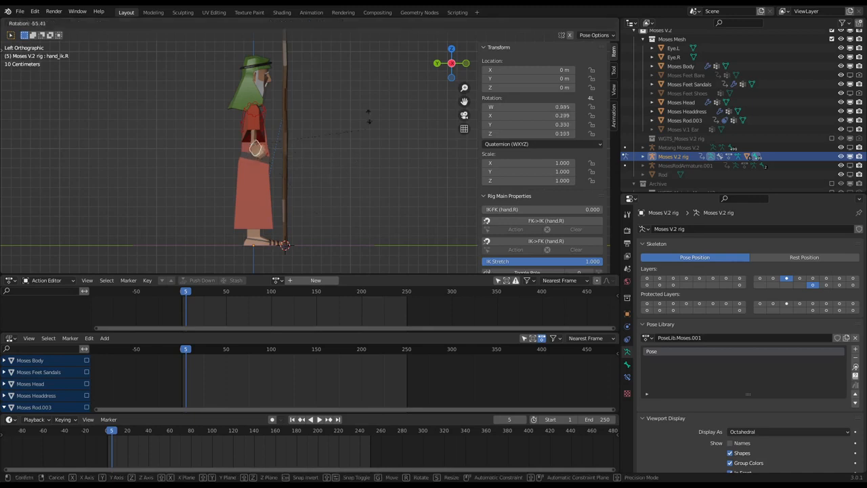
pyautogui.click(355, 46)
# Move the right hand control forward to the rod in the left view and rotate it about 17.3°.
pyautogui.scroll(5, 240, 142)
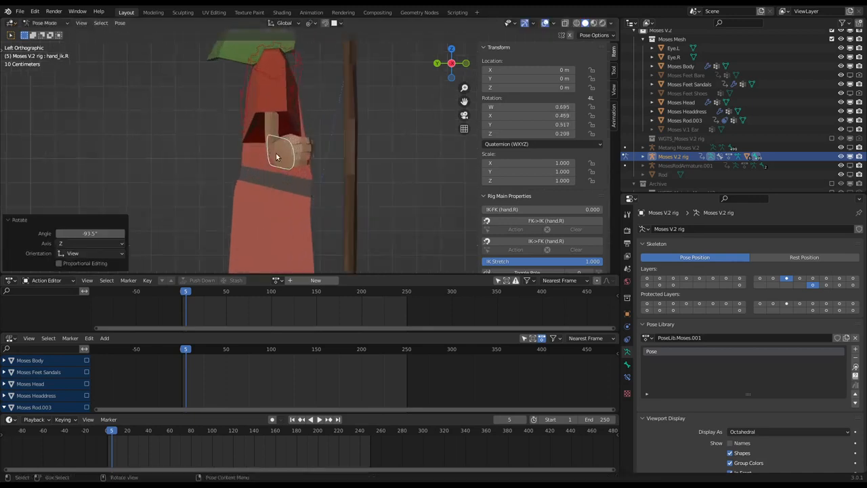
pyautogui.press('g')
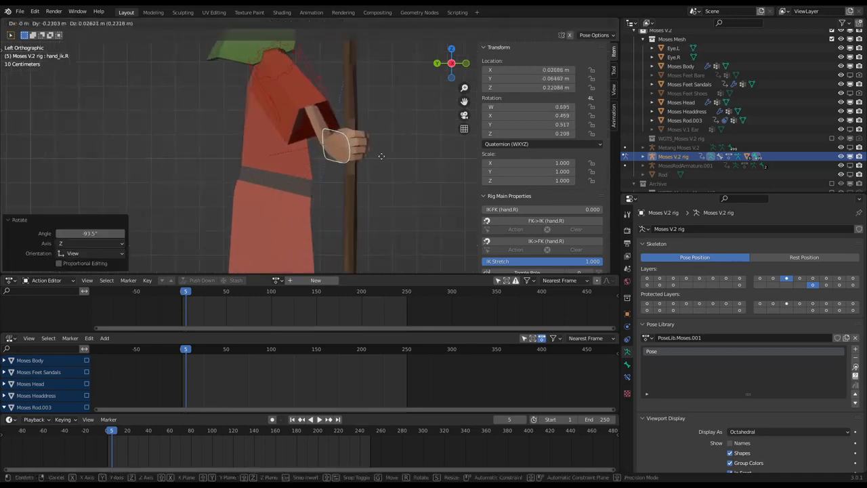
pyautogui.click(381, 156)
pyautogui.press('r')
pyautogui.click(346, 202)
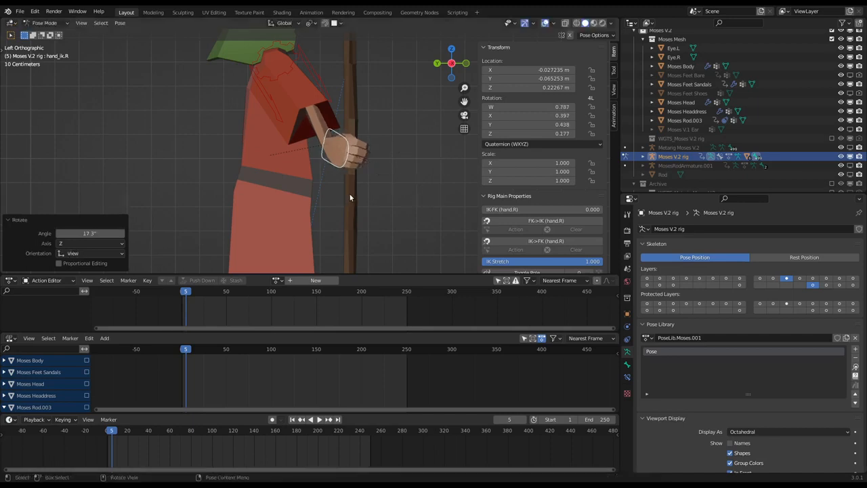
# In the top view, move the right hand control about 0.33 m along X to the rod and rotate it about -50.2°.
pyautogui.press('KP_7')
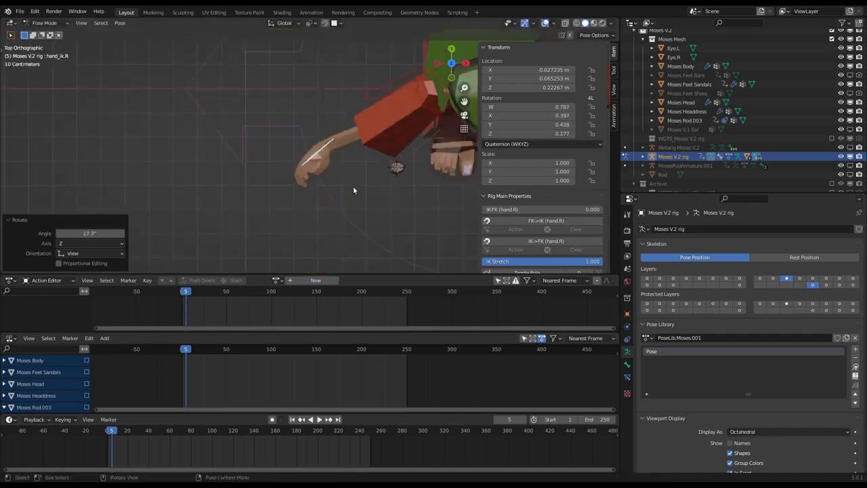
pyautogui.press('g')
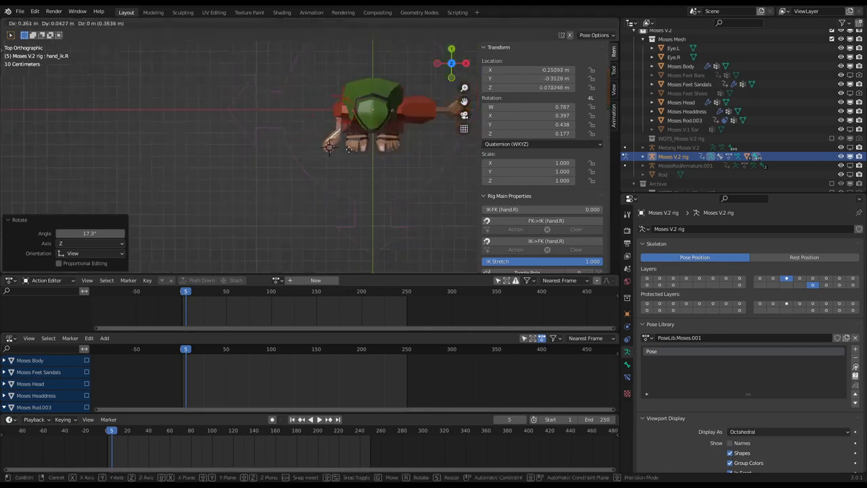
pyautogui.click(344, 157)
pyautogui.press('r')
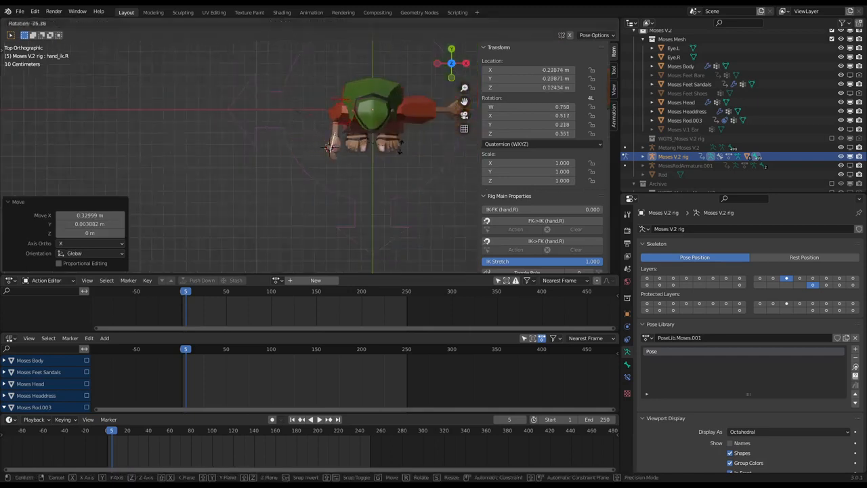
pyautogui.click(397, 136)
# In the top view, move the right hand control about -0.078 m along X and 0.012 m along Y, and rotate it about 9.5°.
pyautogui.press('g')
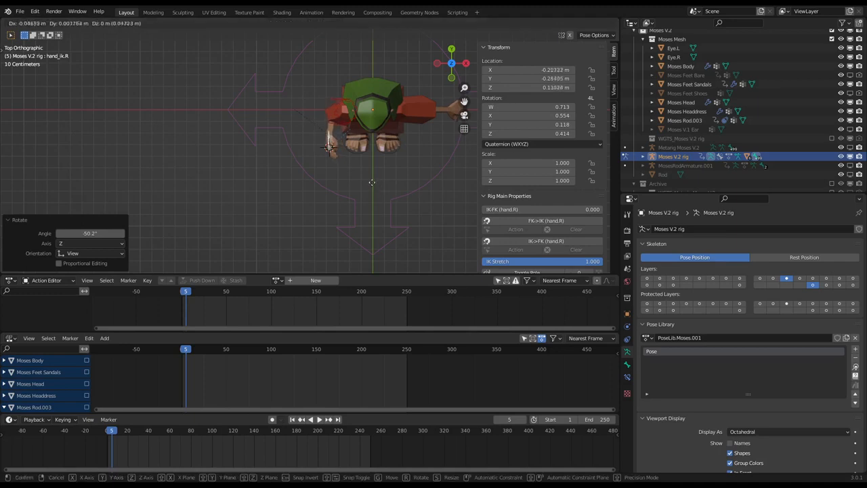
pyautogui.click(368, 183)
pyautogui.moveTo(368, 184); pyautogui.dragTo(361, 171, button='middle')
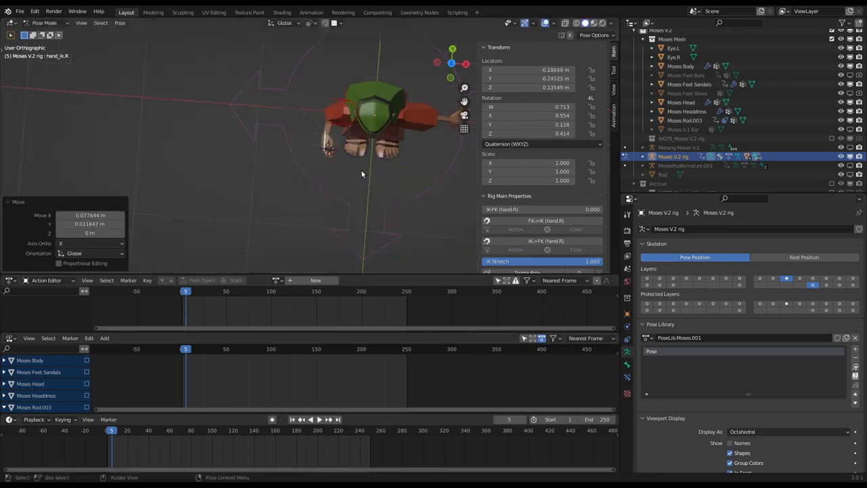
pyautogui.press('KP_1')
pyautogui.press('KP_7')
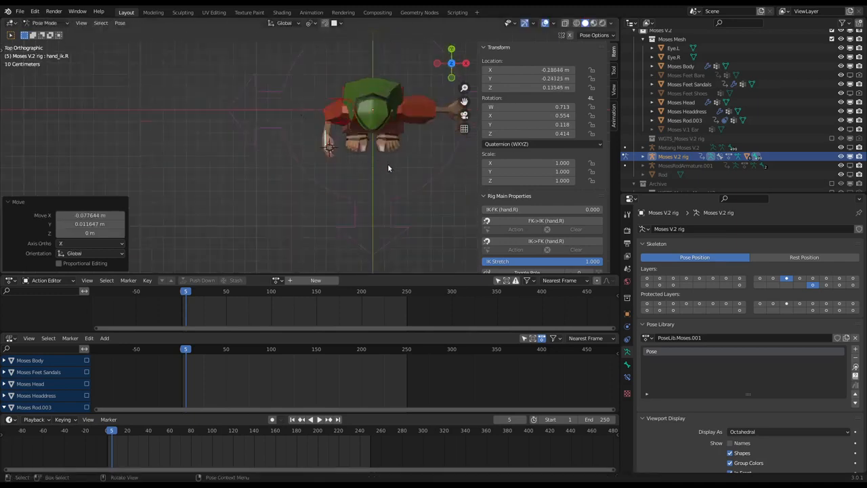
pyautogui.press('r')
pyautogui.click(386, 178)
# Shift the right hand control about 0.03 m along X and -0.009 m along Y to centre the palm on the rod.
pyautogui.scroll(4, 377, 173)
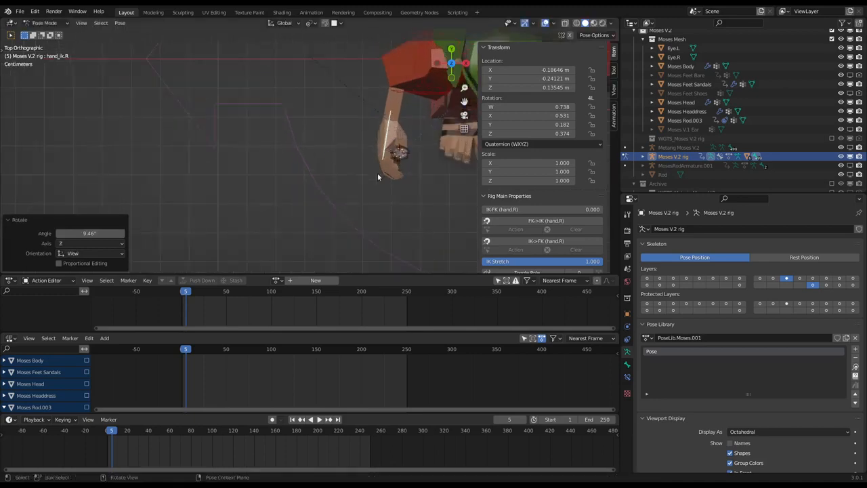
pyautogui.press('g')
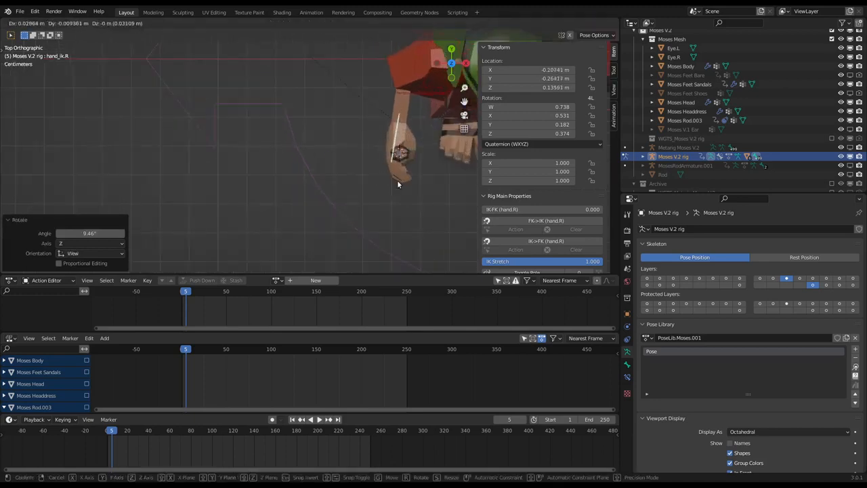
pyautogui.click(398, 184)
# In the front view, rotate the right hand control about -6° and move it about -0.011 m along X.
pyautogui.moveTo(398, 184); pyautogui.dragTo(415, 139, button='middle')
pyautogui.press('KP_1')
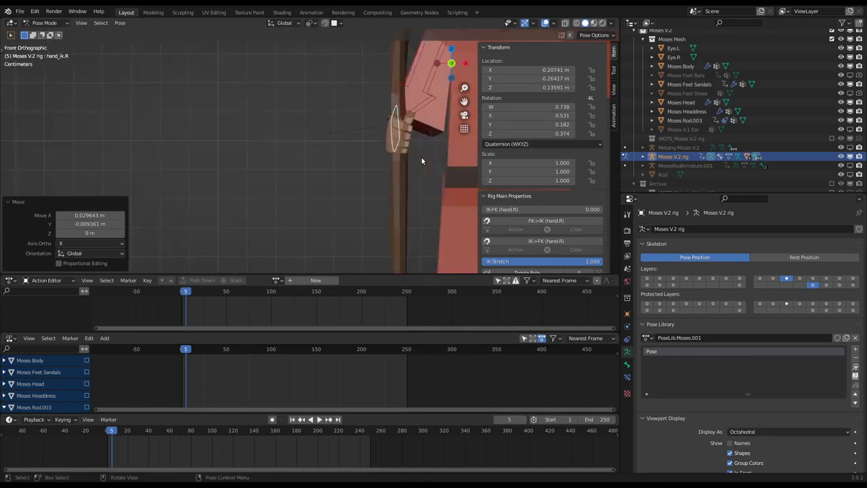
pyautogui.press('r')
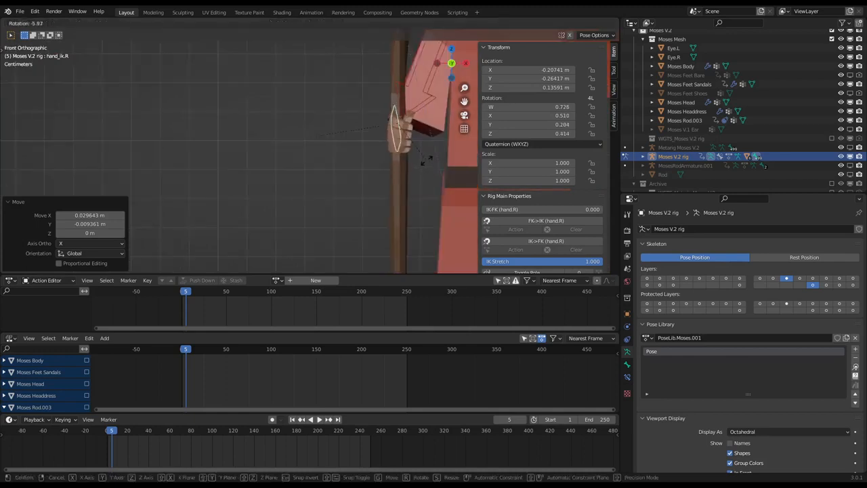
pyautogui.click(426, 163)
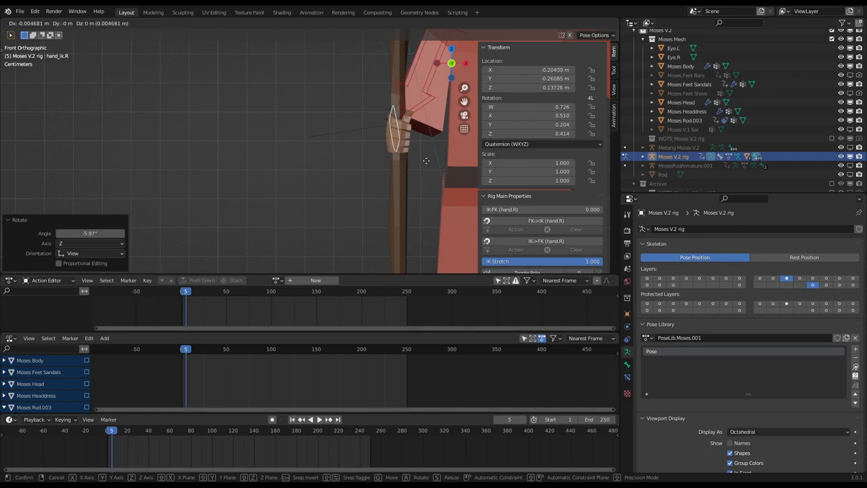
pyautogui.click(428, 161)
pyautogui.moveTo(427, 161); pyautogui.dragTo(484, 186, button='middle')
# Show the Fingers rig layer and circle-select the four finger controls of the right hand in the top view.
pyautogui.scroll(-5, 533, 222)
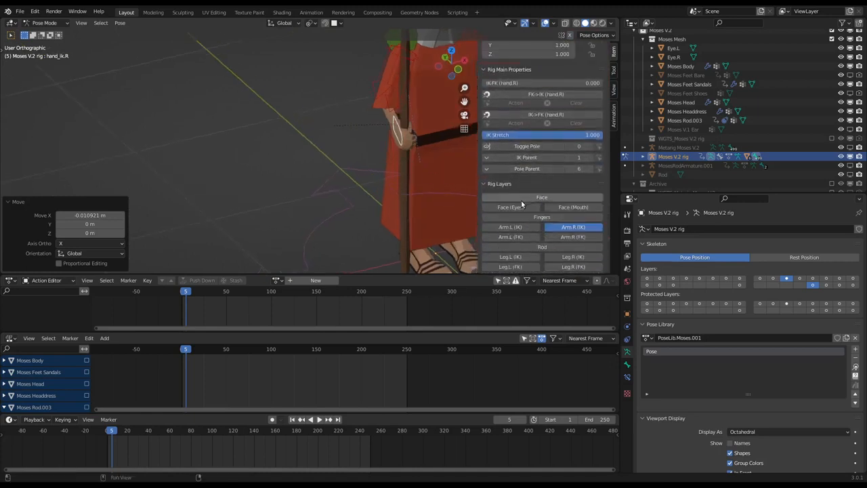
pyautogui.click(521, 199)
pyautogui.moveTo(441, 156); pyautogui.dragTo(385, 183, button='middle')
pyautogui.press('KP_7')
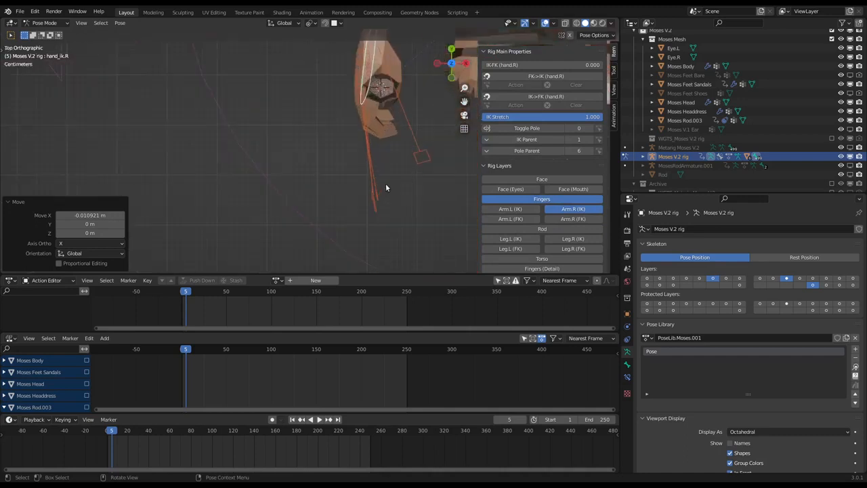
pyautogui.click(384, 188)
pyautogui.press('c')
pyautogui.click(376, 169)
pyautogui.rightClick(376, 169)
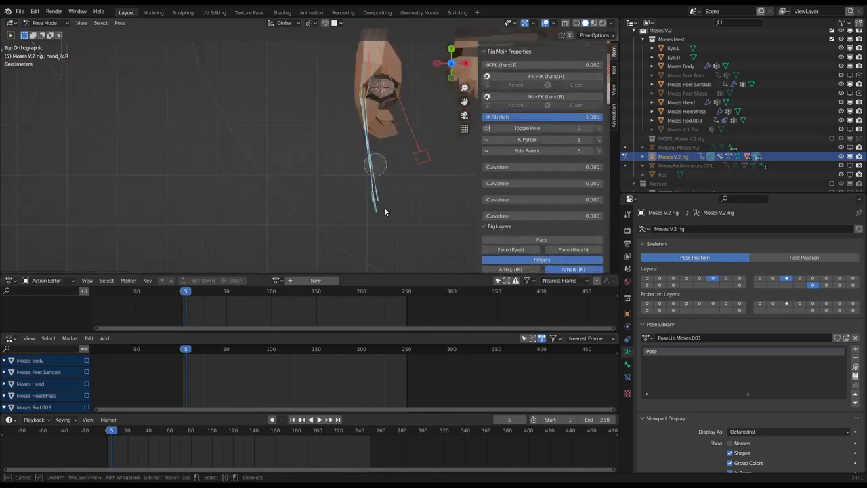
# Set the pivot point to Individual Origins and rotate the selected finger controls about 23.6° around their local X axis.
pyautogui.press('r')
pyautogui.rightClick(403, 232)
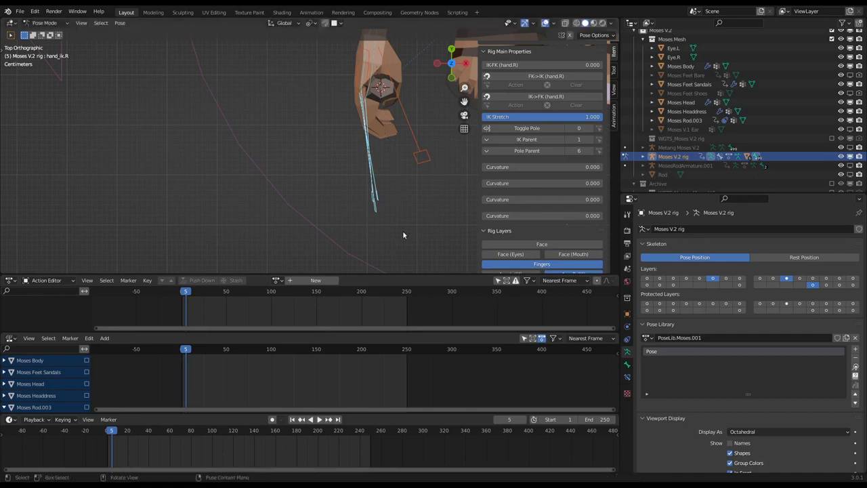
pyautogui.click(310, 22)
pyautogui.click(324, 52)
pyautogui.press('r')
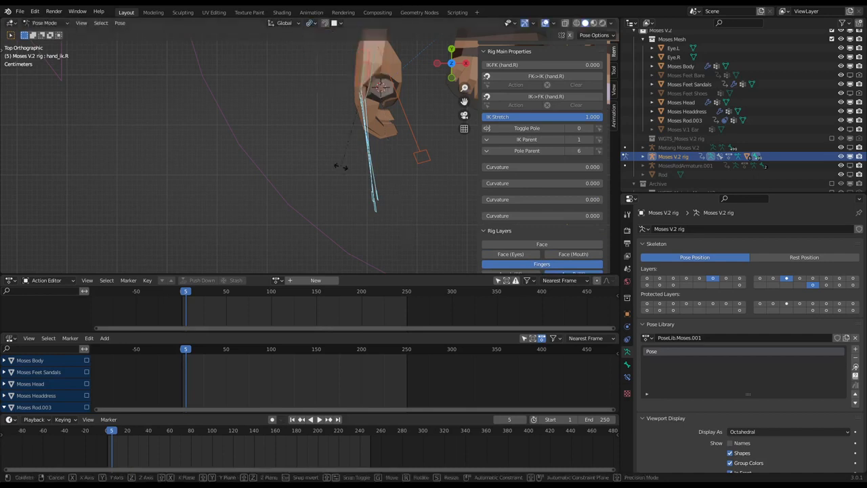
pyautogui.press('x')
pyautogui.press('x')
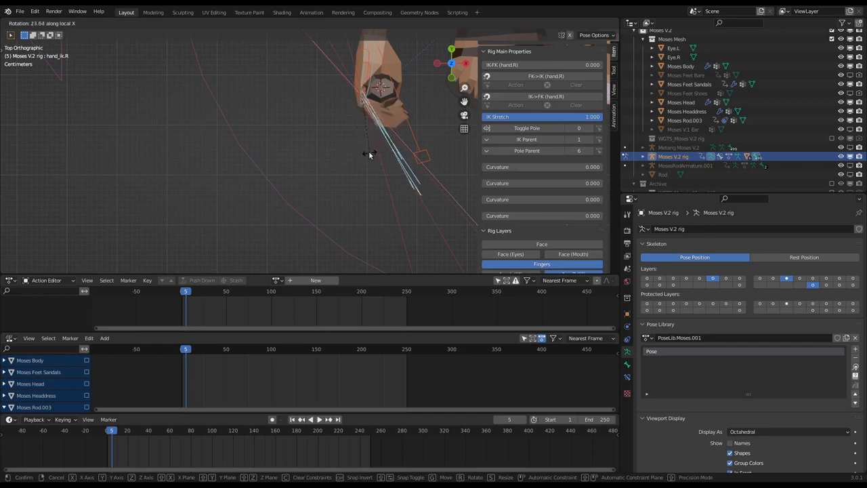
pyautogui.click(370, 154)
# Scale the selected finger controls to about 0.933 to curl the right-hand fingers around the rod.
pyautogui.press('s')
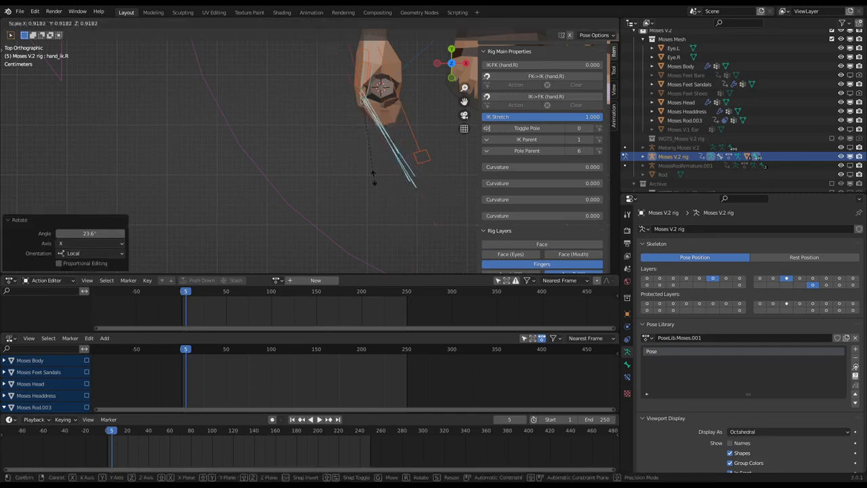
pyautogui.click(369, 177)
pyautogui.moveTo(369, 178); pyautogui.dragTo(337, 95, button='middle')
pyautogui.moveTo(378, 166); pyautogui.dragTo(361, 153, button='middle')
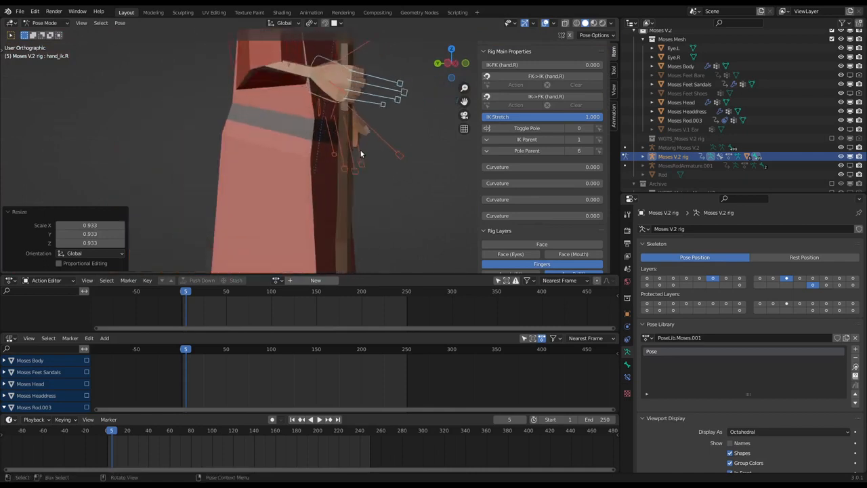
# Select the hand_ik.R control and additionally show the last armature layer containing the original skeleton bones and the rod bone.
pyautogui.scroll(-6, 366, 153)
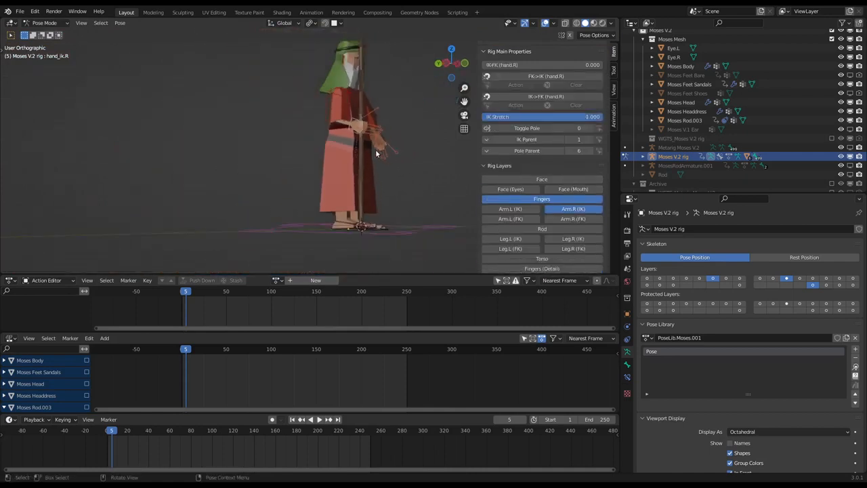
pyautogui.moveTo(376, 149); pyautogui.dragTo(393, 165, button='middle')
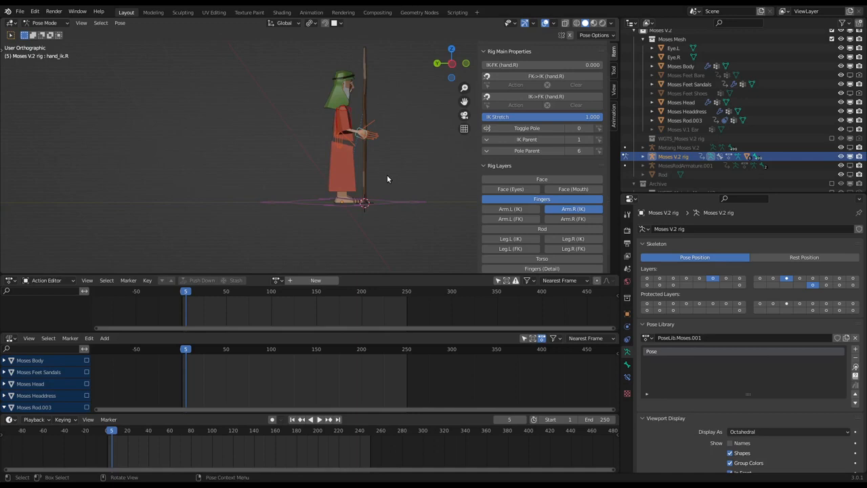
pyautogui.scroll(1, 353, 139)
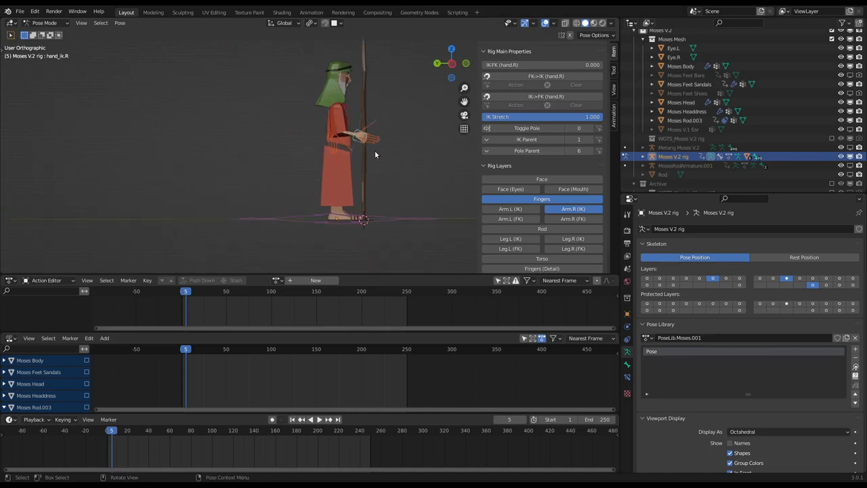
pyautogui.click(361, 145)
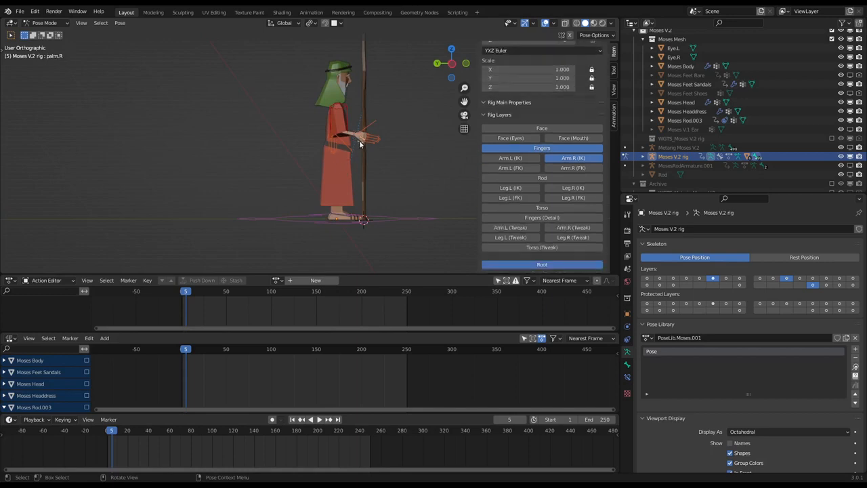
pyautogui.click(353, 143)
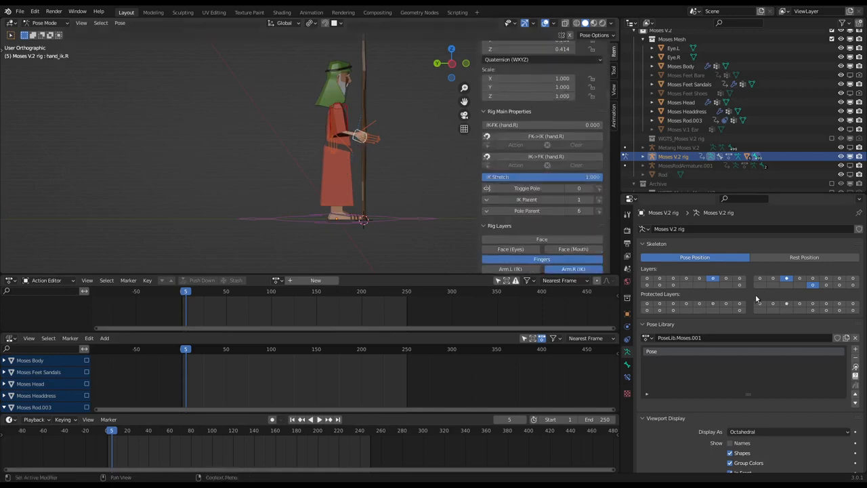
pyautogui.keyDown('shift'); pyautogui.click(853, 285); pyautogui.keyUp('shift')
pyautogui.scroll(5, 362, 134)
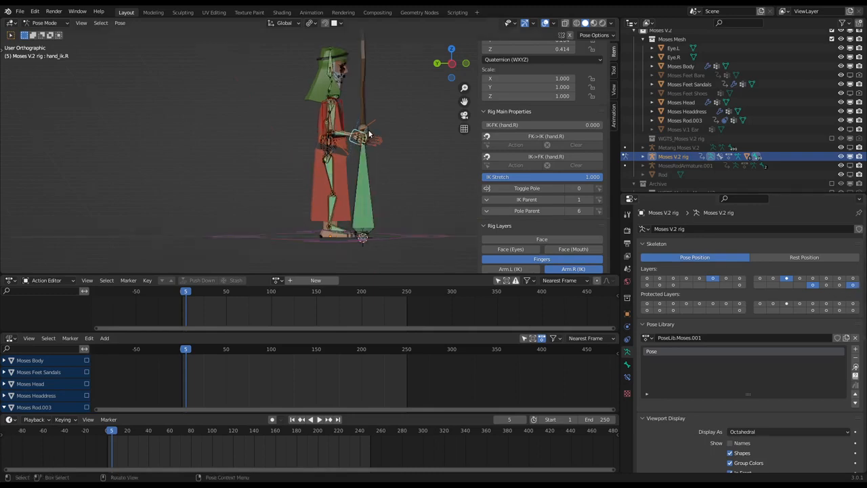
# Place the 3D cursor at the selected joint of the ORG-Rod-Bone beside the right hand, working in Edit Mode and returning to Pose Mode.
pyautogui.click(352, 119)
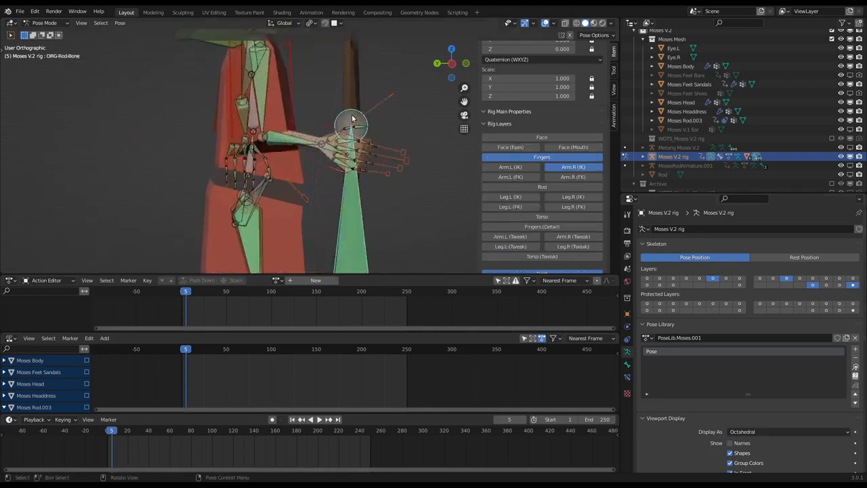
pyautogui.press('Tab')
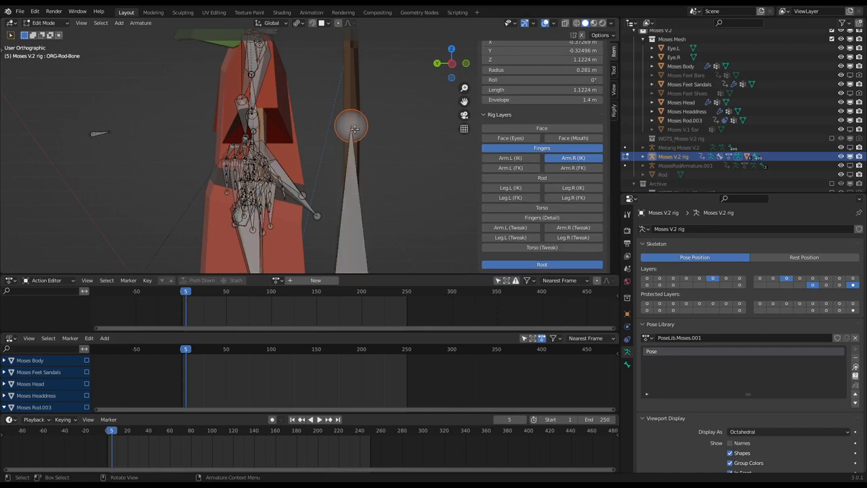
pyautogui.hotkey('shift', 's')
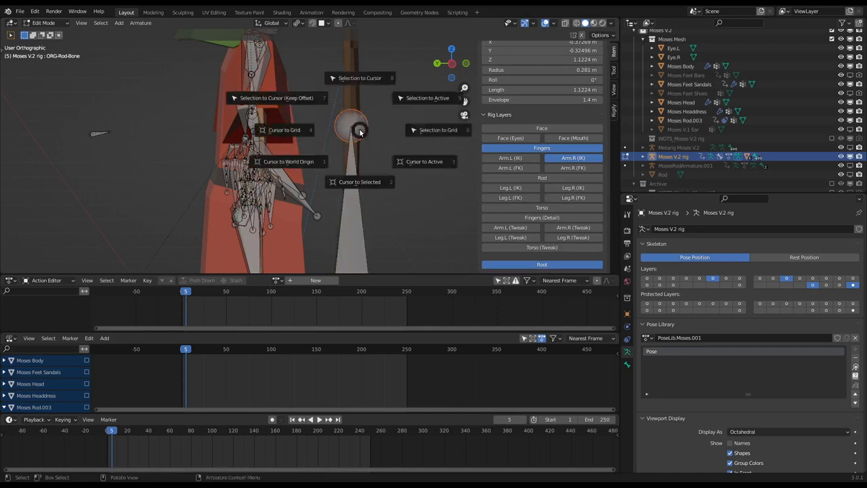
pyautogui.click(360, 179)
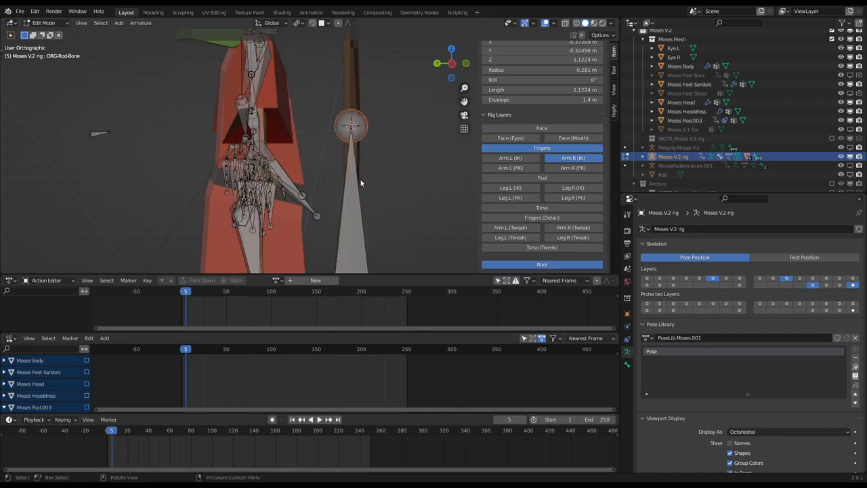
pyautogui.press('Tab')
# Try snapping the right-hand IK control to the 3D cursor on the rod bone, inspect the wrist placement, and undo the snap.
pyautogui.click(318, 163)
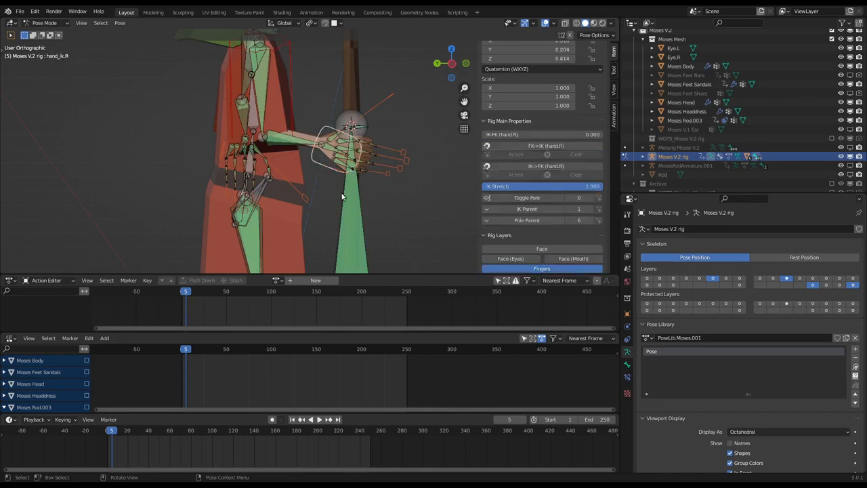
pyautogui.hotkey('shift', 's')
pyautogui.click(349, 141)
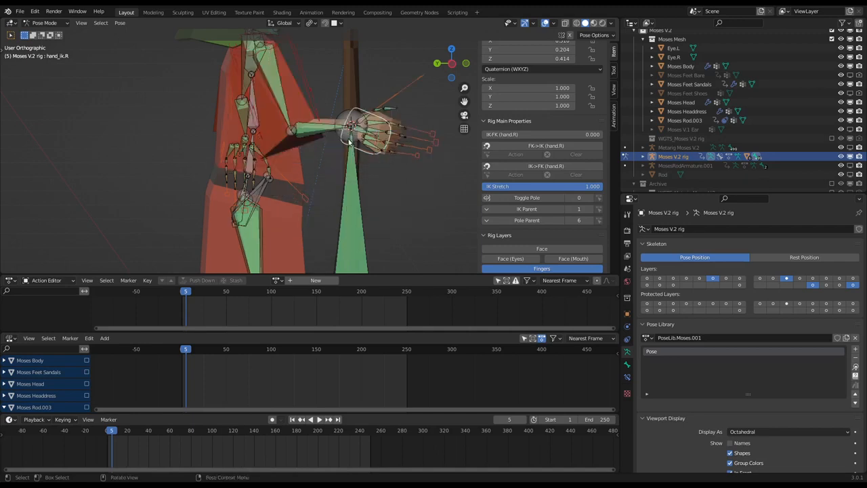
pyautogui.moveTo(350, 142); pyautogui.dragTo(369, 143, button='middle')
pyautogui.scroll(3, 359, 141)
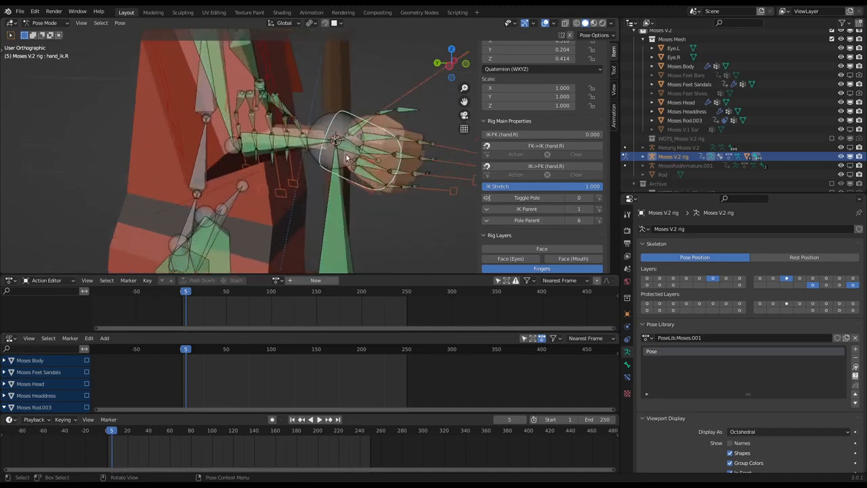
pyautogui.scroll(6, 342, 157)
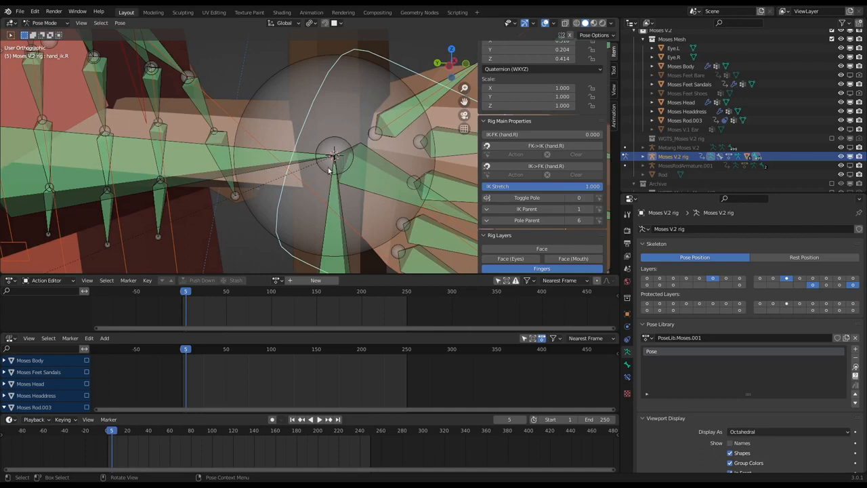
pyautogui.scroll(-5, 330, 170)
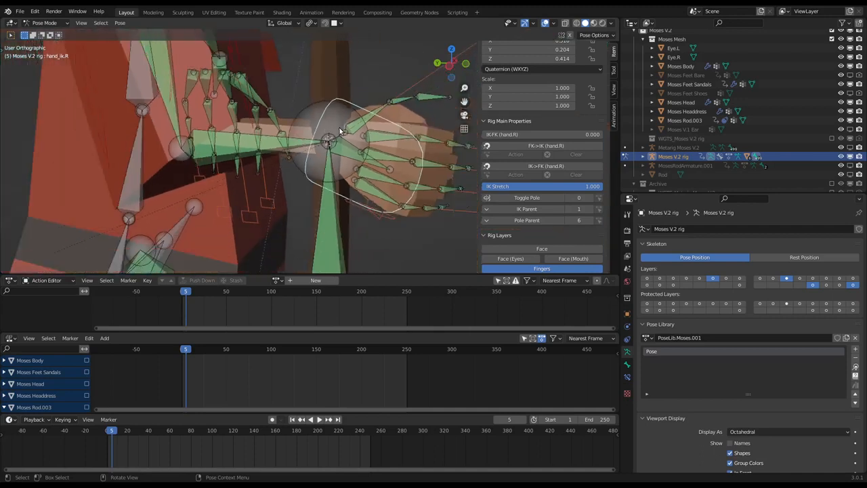
pyautogui.moveTo(337, 237); pyautogui.dragTo(387, 163, button='middle')
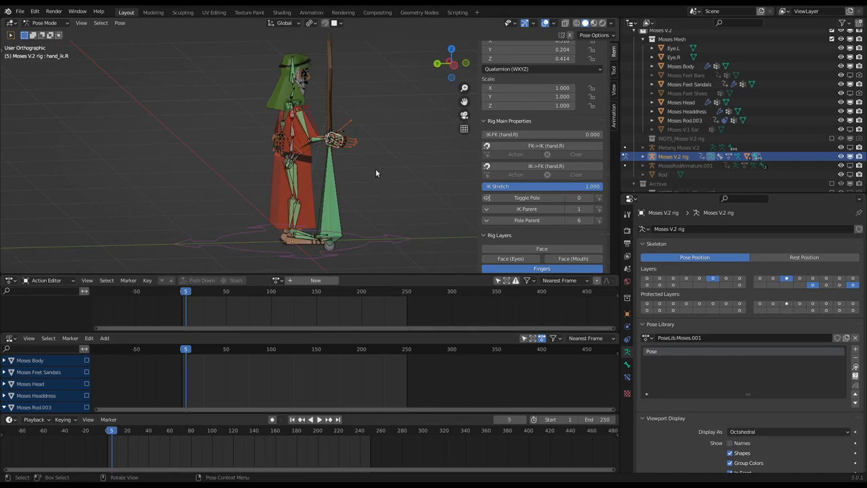
pyautogui.scroll(5, 343, 148)
pyautogui.scroll(-3, 353, 168)
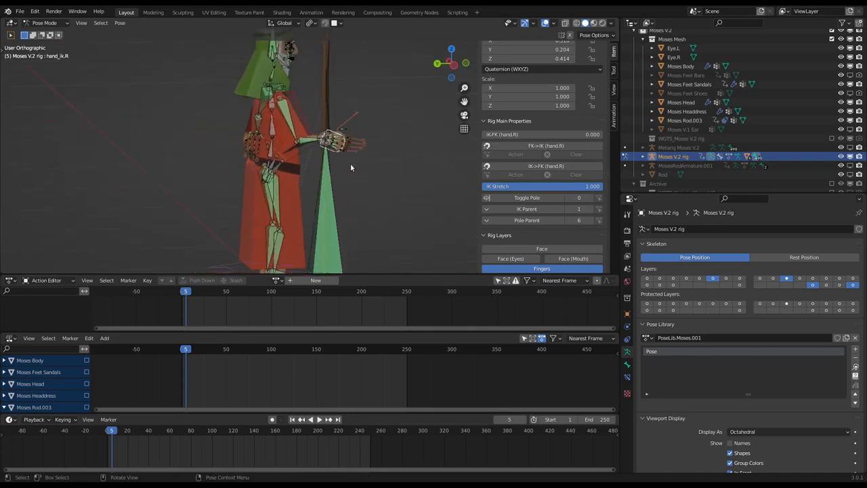
pyautogui.scroll(7, 335, 146)
pyautogui.hotkey('ctrl', 'z')
pyautogui.hotkey('ctrl', 'z')
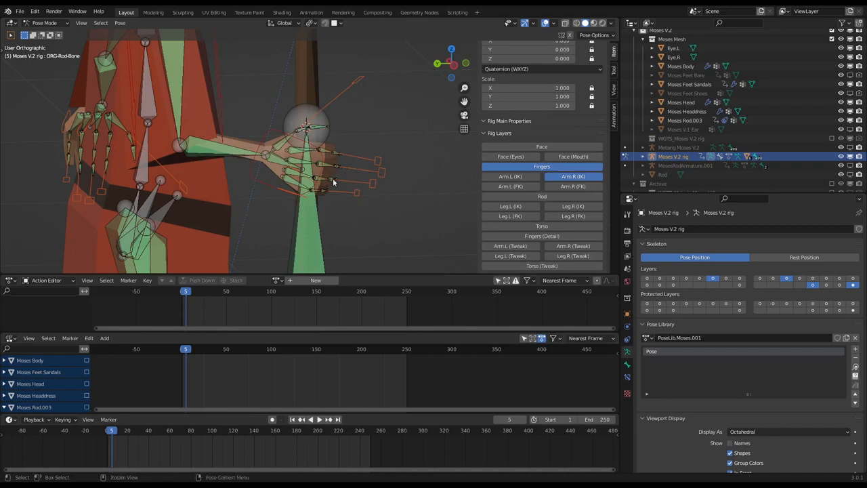
# Hide the armature layer containing the original deform bones and show the Rod layer of the character rig.
pyautogui.scroll(-8, 317, 166)
pyautogui.moveTo(338, 182); pyautogui.dragTo(312, 188, button='middle')
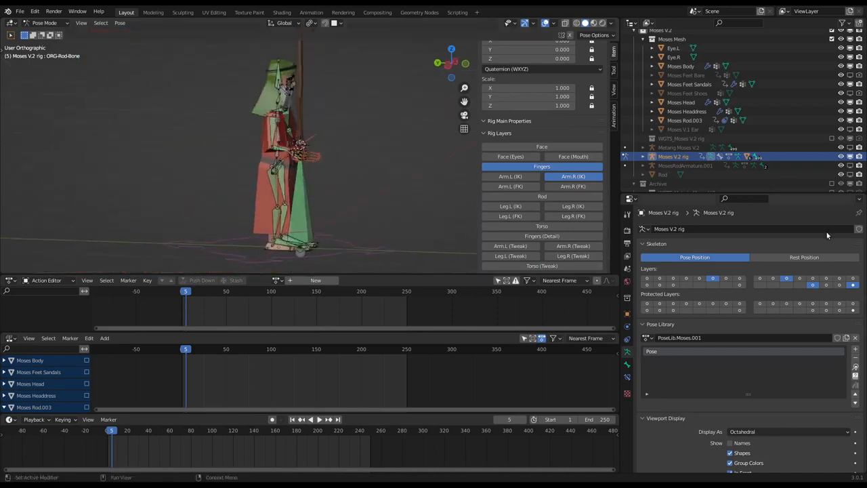
pyautogui.click(854, 286)
pyautogui.scroll(-2, 352, 143)
pyautogui.moveTo(386, 170); pyautogui.dragTo(335, 168, button='middle')
pyautogui.scroll(5, 298, 139)
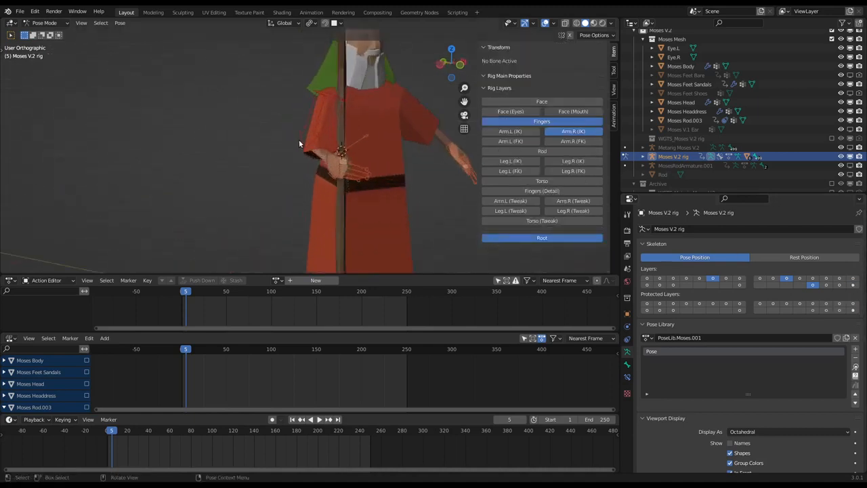
pyautogui.scroll(3, 339, 150)
pyautogui.scroll(-8, 271, 129)
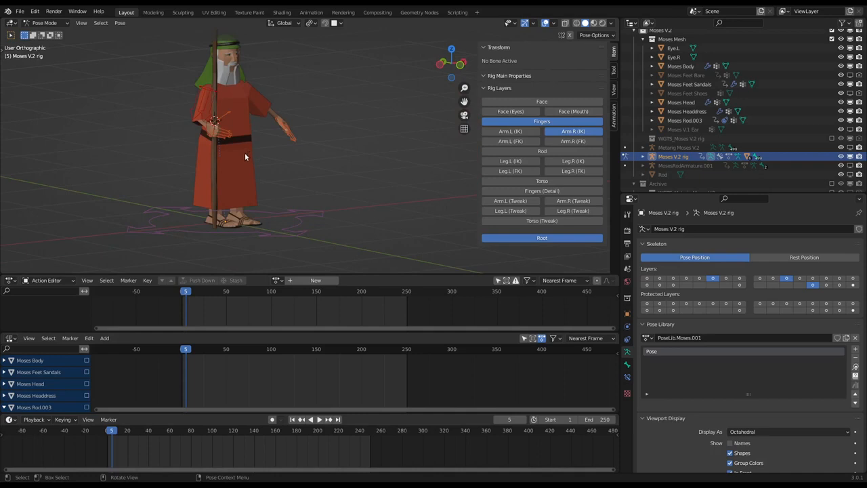
pyautogui.click(542, 152)
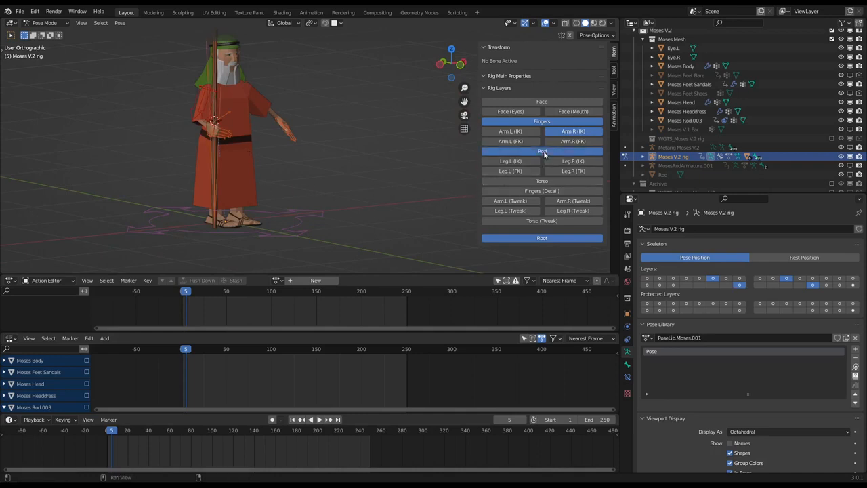
pyautogui.scroll(-3, 389, 172)
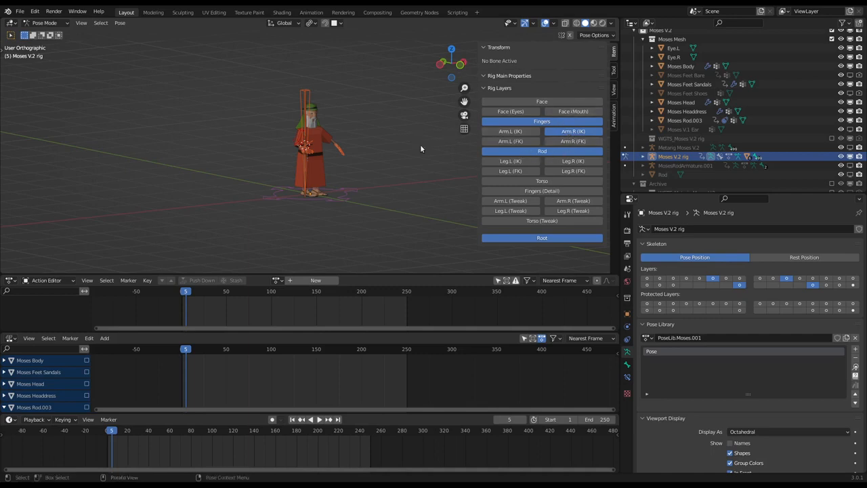
# Examine how the Rod-Bone control and the right-hand IK control sit relative to each other from the side.
pyautogui.scroll(5, 258, 155)
pyautogui.moveTo(264, 160); pyautogui.dragTo(318, 175, button='middle')
pyautogui.scroll(3, 316, 175)
pyautogui.scroll(2, 317, 175)
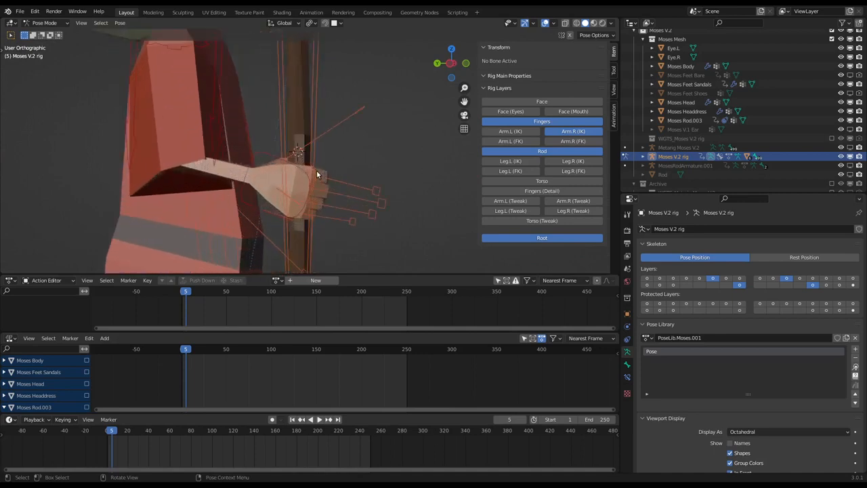
pyautogui.scroll(-3, 315, 173)
pyautogui.scroll(-3, 311, 154)
pyautogui.scroll(-2, 313, 152)
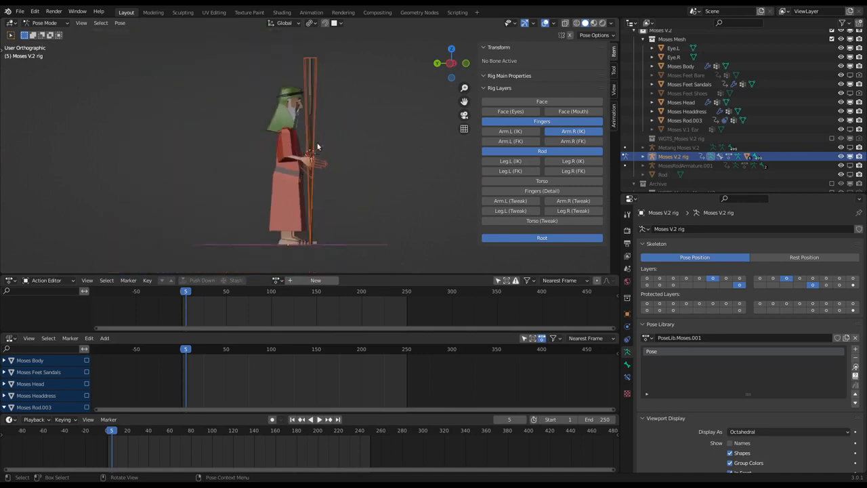
pyautogui.click(313, 76)
pyautogui.scroll(4, 302, 169)
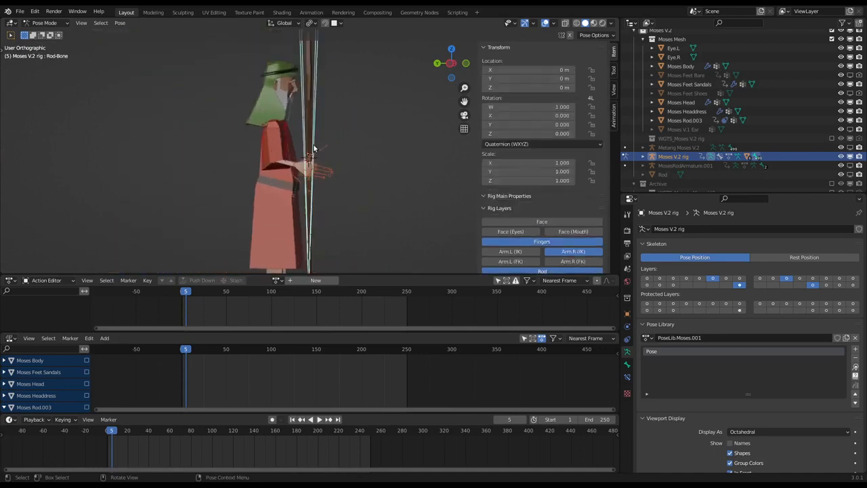
pyautogui.click(303, 171)
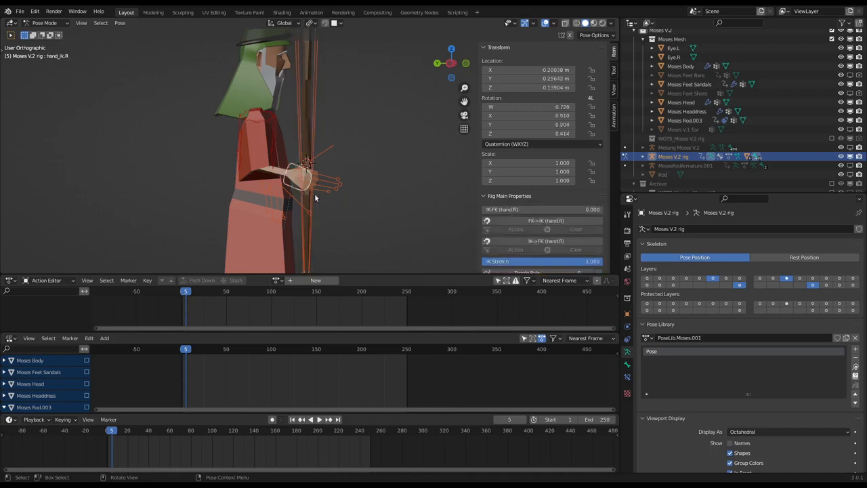
pyautogui.scroll(-4, 338, 143)
# Try moving the root control to check whether the rod mesh travels with the character, cancelling the move.
pyautogui.click(352, 218)
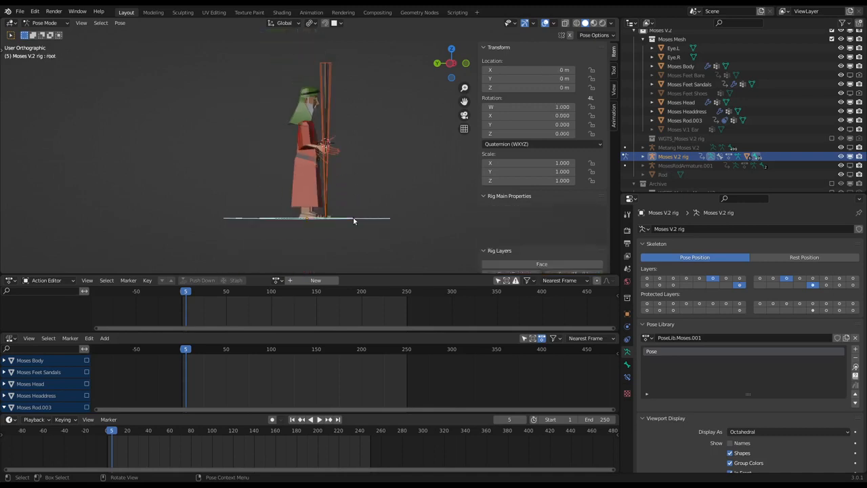
pyautogui.press('g')
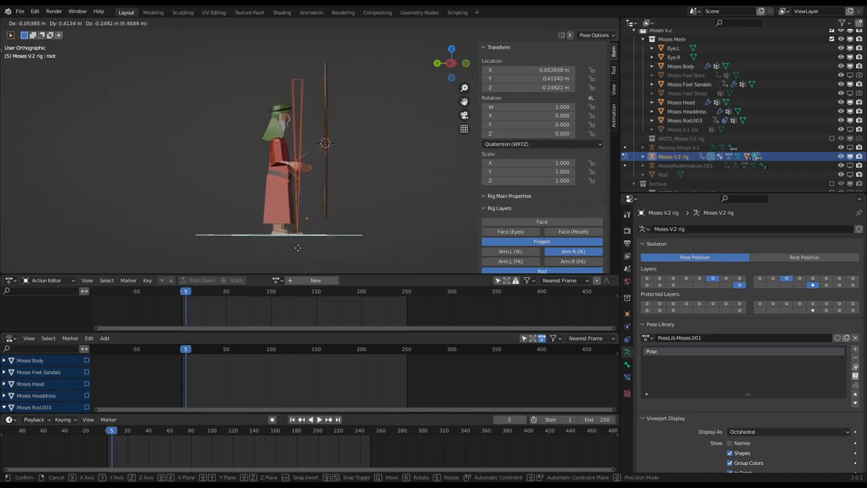
pyautogui.press('Escape')
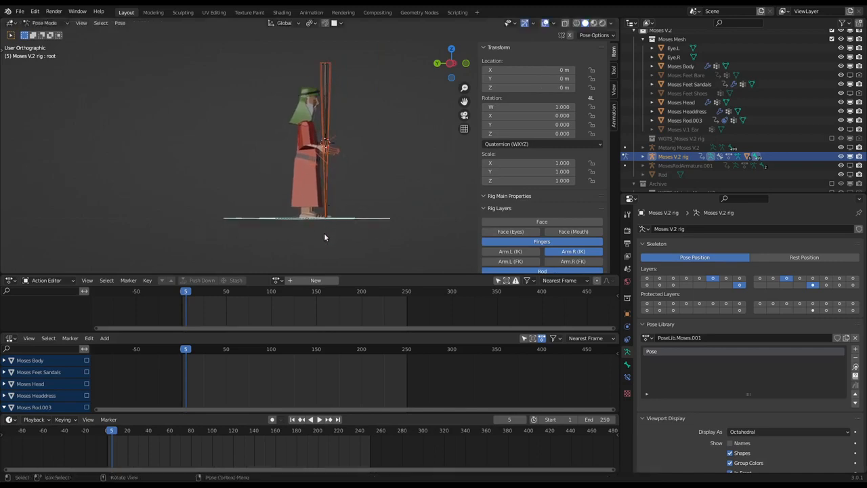
pyautogui.press('g')
pyautogui.press('Escape')
# Add a Child Of bone constraint to the right-hand IK control, hand_ik.R.
pyautogui.moveTo(327, 140); pyautogui.dragTo(324, 169, button='middle')
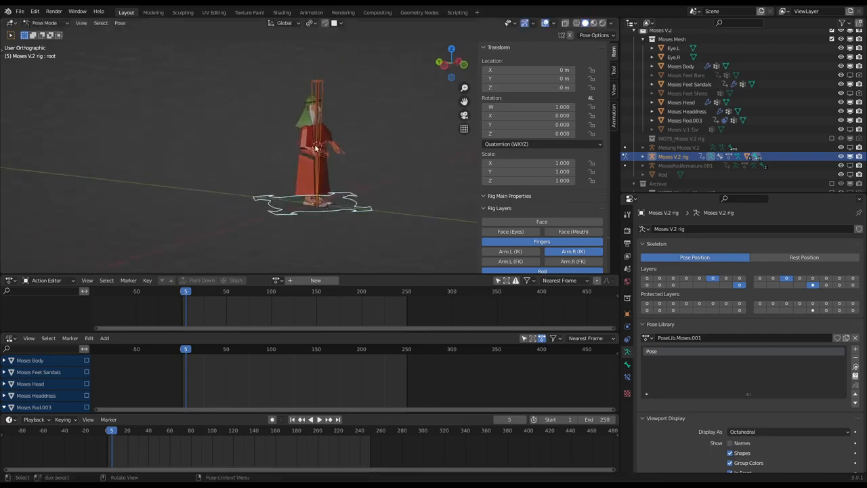
pyautogui.scroll(6, 324, 173)
pyautogui.click(318, 157)
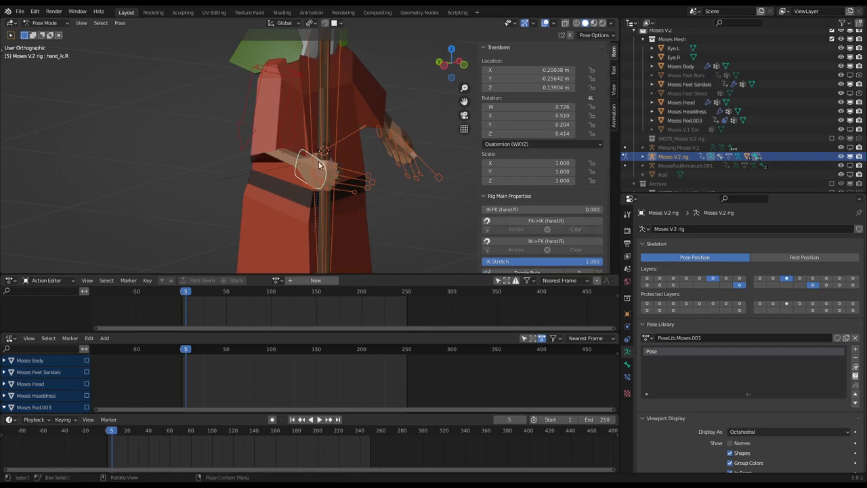
pyautogui.click(627, 376)
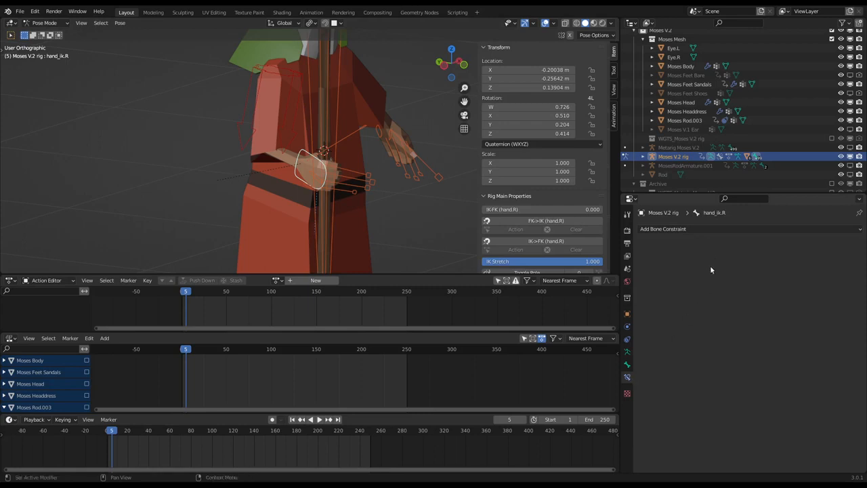
pyautogui.click(716, 231)
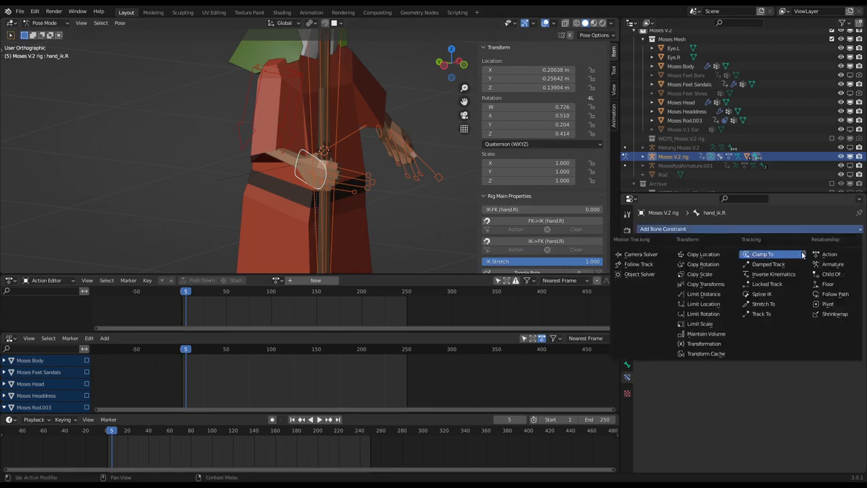
pyautogui.click(830, 274)
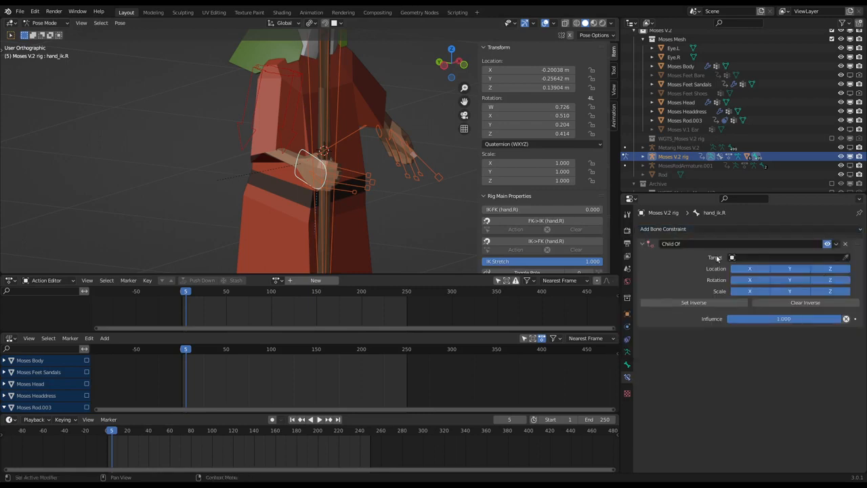
# Target the Child Of constraint at Rod-Bone in Moses V.2 rig, with X, Y and Z scale disabled and the inverse set.
pyautogui.click(745, 258)
pyautogui.scroll(-5, 753, 311)
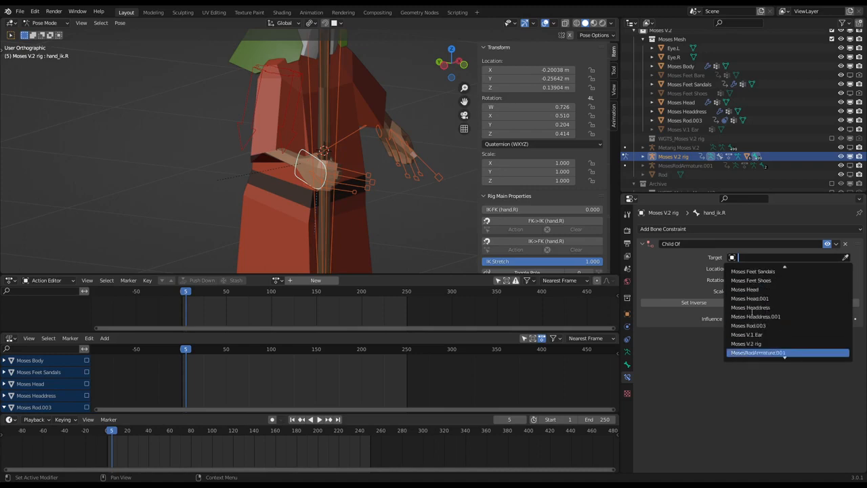
pyautogui.click(749, 345)
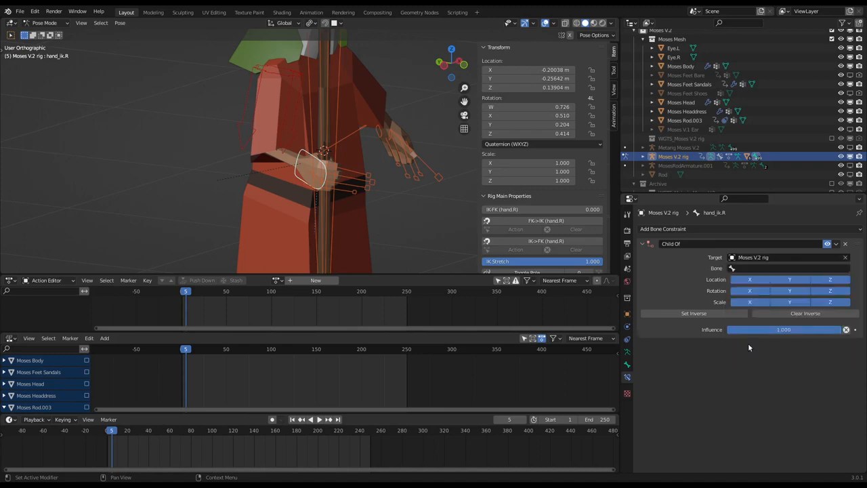
pyautogui.click(734, 269)
pyautogui.click(748, 302)
pyautogui.moveTo(750, 302); pyautogui.dragTo(830, 302)
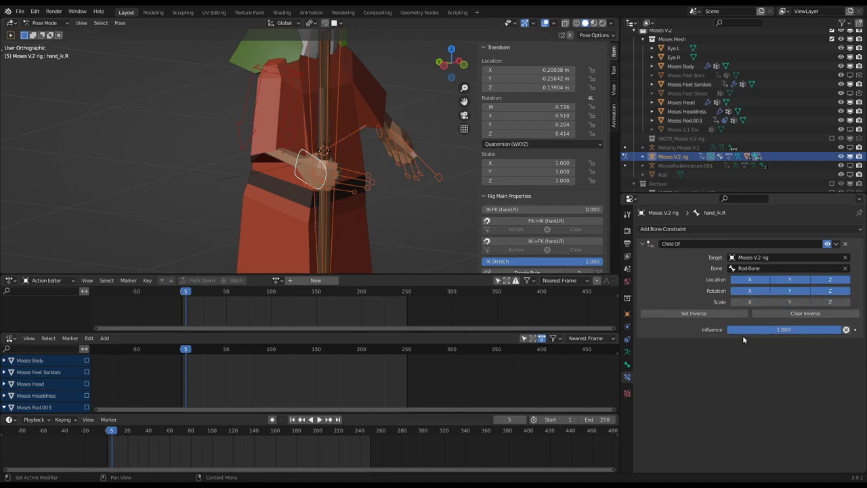
pyautogui.click(718, 313)
# Test-move Rod-Bone to check whether the right hand follows it, cancelling the move.
pyautogui.moveTo(272, 102); pyautogui.dragTo(357, 166, button='middle')
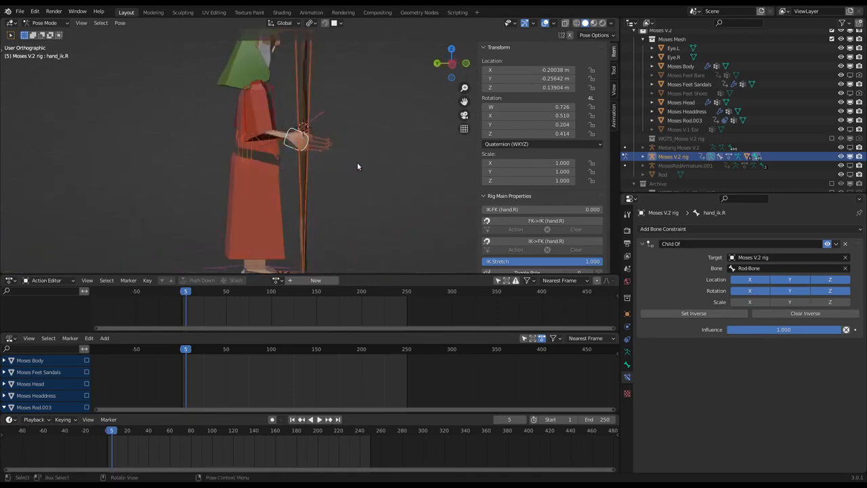
pyautogui.click(310, 176)
pyautogui.press('g')
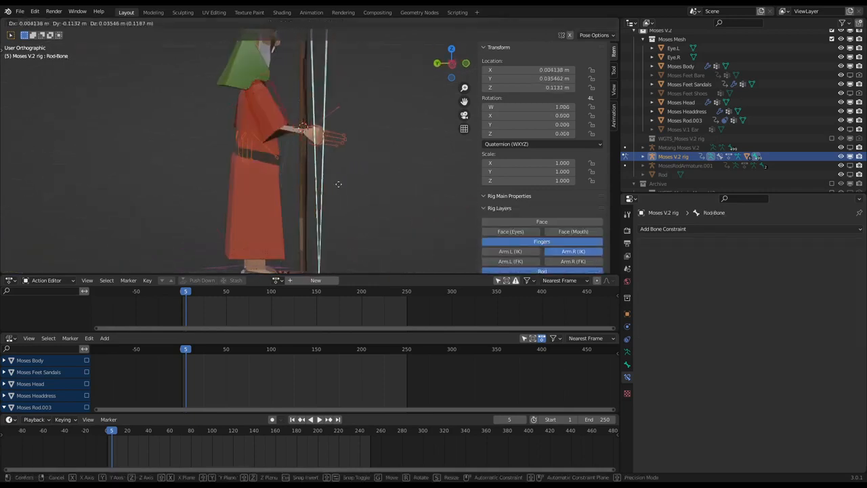
pyautogui.rightClick(347, 169)
pyautogui.moveTo(426, 161); pyautogui.dragTo(325, 164, button='middle')
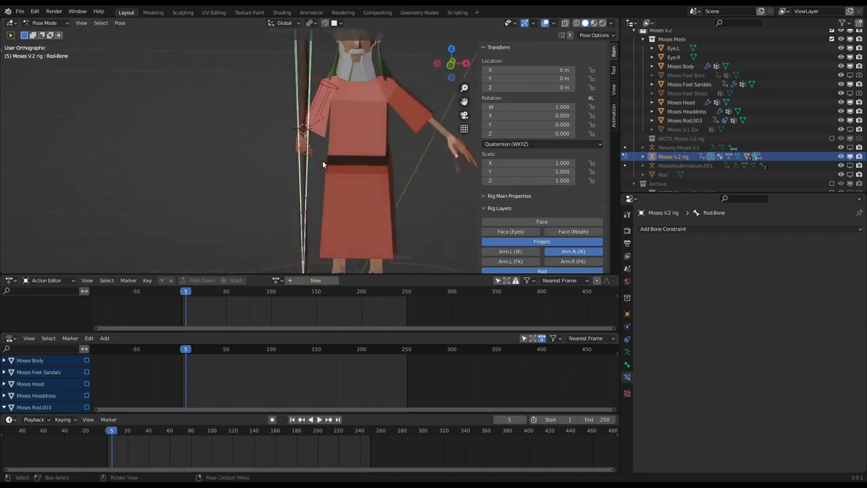
# Test-move and test-rotate Rod-Bone to check how the right hand follows it, cancelling both transforms.
pyautogui.press('g')
pyautogui.rightClick(291, 99)
pyautogui.scroll(-5, 286, 94)
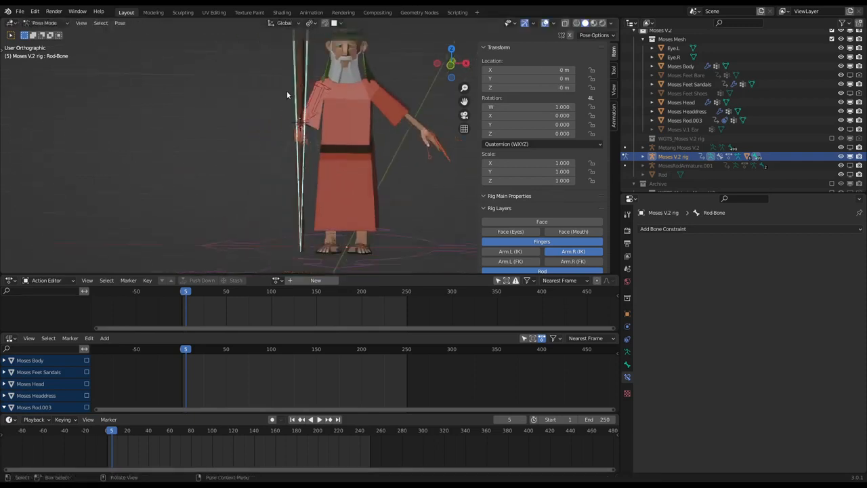
pyautogui.moveTo(276, 132); pyautogui.dragTo(363, 134, button='middle')
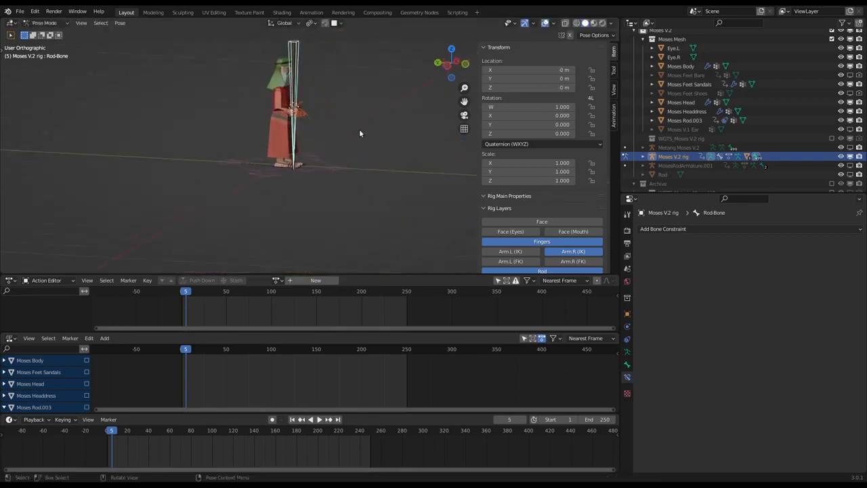
pyautogui.press('r')
pyautogui.rightClick(308, 100)
pyautogui.scroll(4, 296, 115)
pyautogui.moveTo(296, 116); pyautogui.dragTo(307, 121, button='middle')
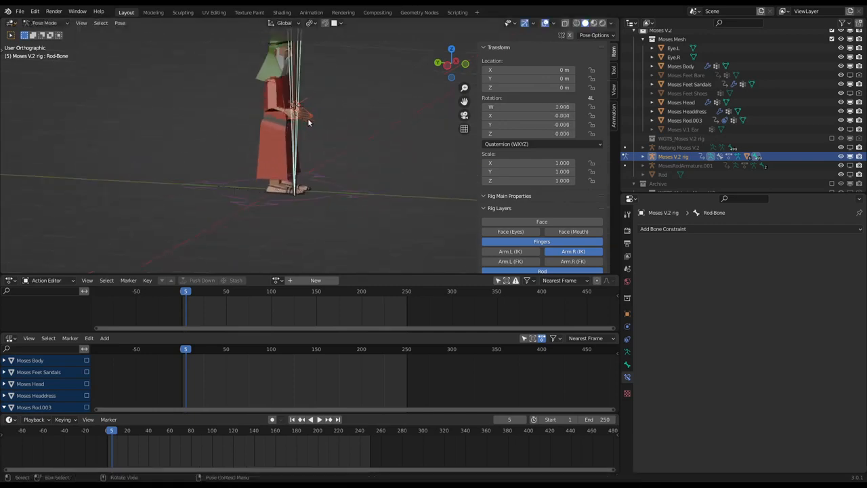
# Test-move the root control along the global Y axis to check whether the right hand travels with the character, cancelling the move.
pyautogui.click(332, 183)
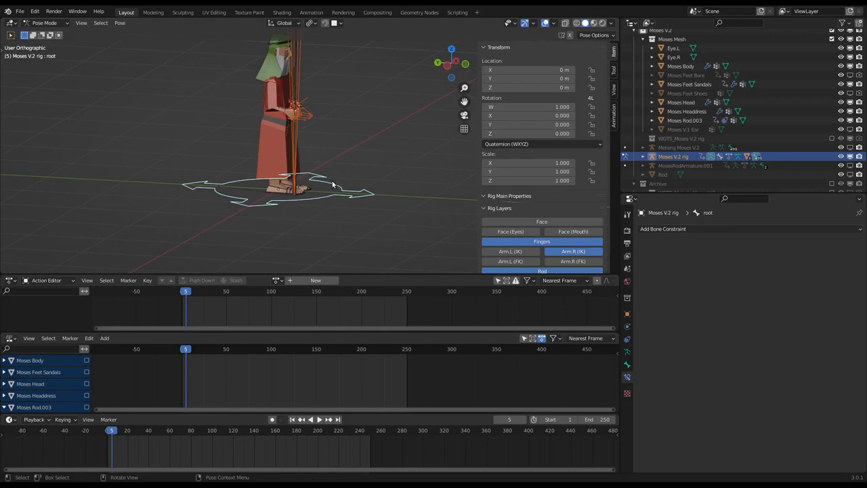
pyautogui.press('g')
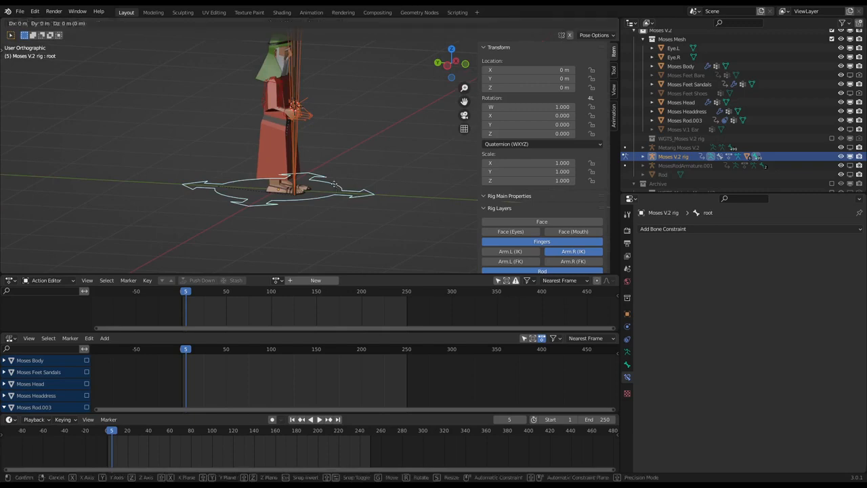
pyautogui.press('y')
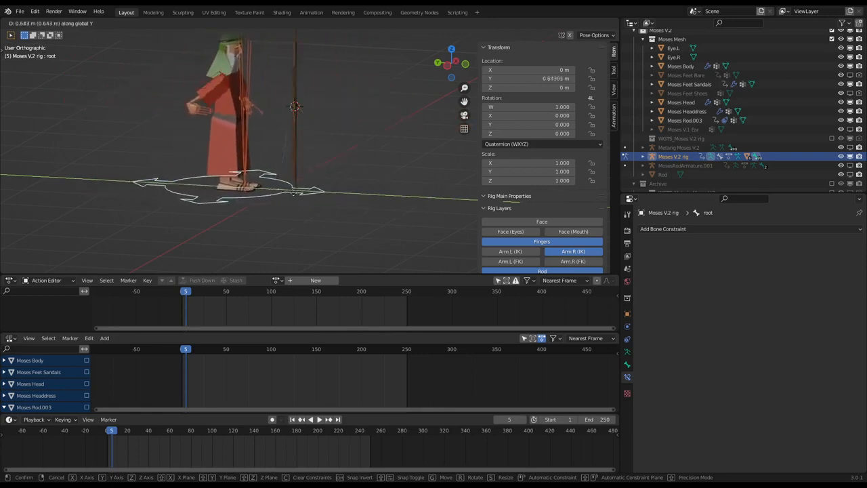
pyautogui.rightClick(368, 198)
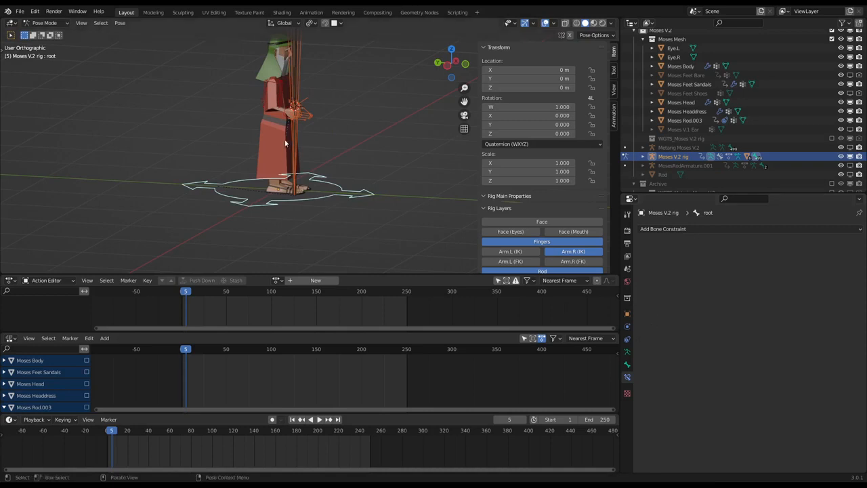
# Add a Copy Location bone constraint to the right-hand IK control, hand_ik.R.
pyautogui.click(287, 116)
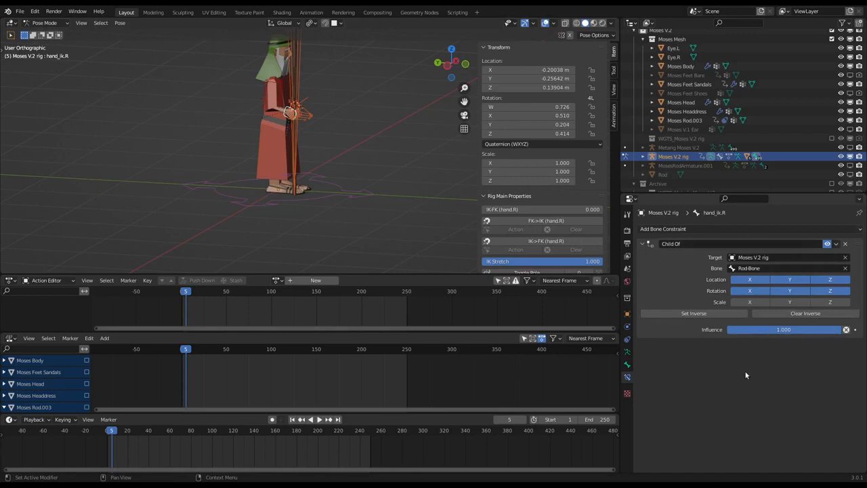
pyautogui.scroll(6, 269, 104)
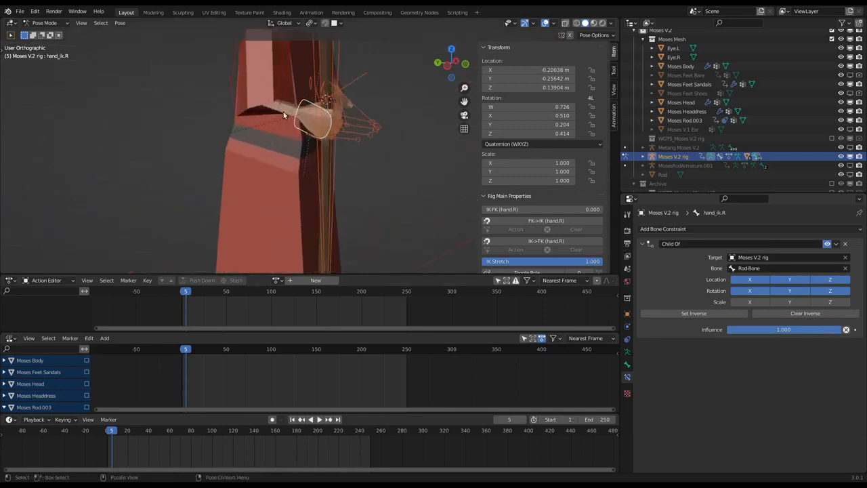
pyautogui.scroll(-5, 283, 112)
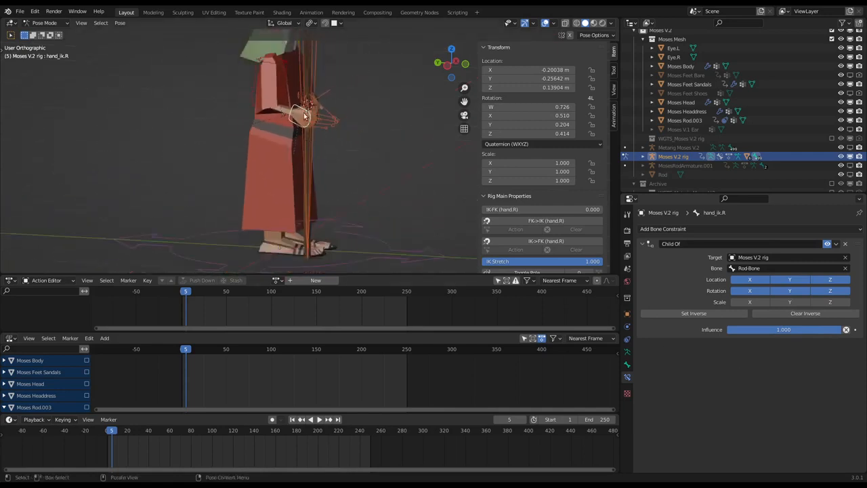
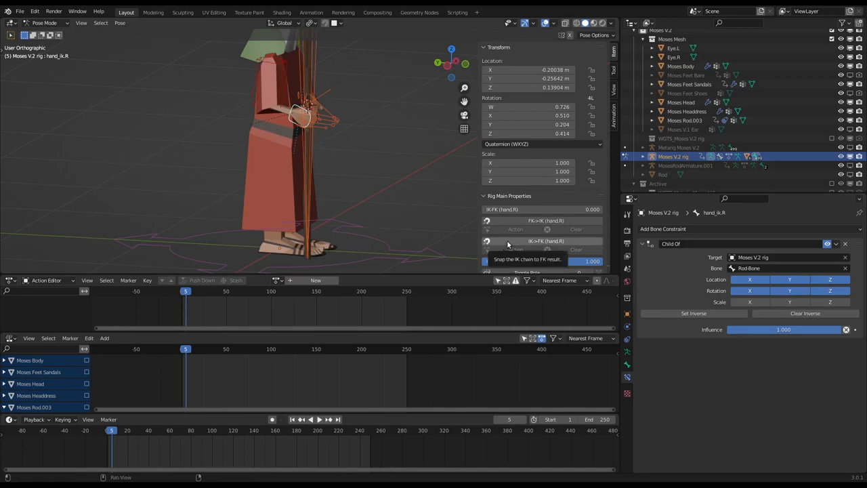
pyautogui.moveTo(315, 139); pyautogui.dragTo(385, 149, button='middle')
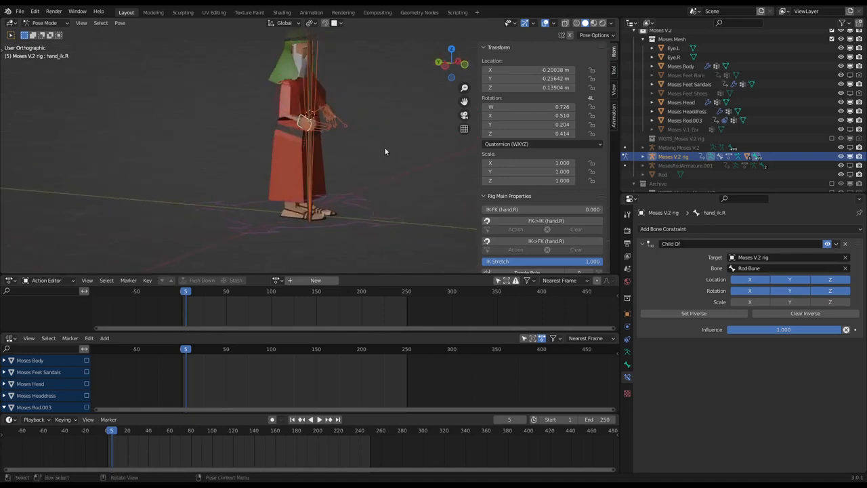
pyautogui.click(659, 229)
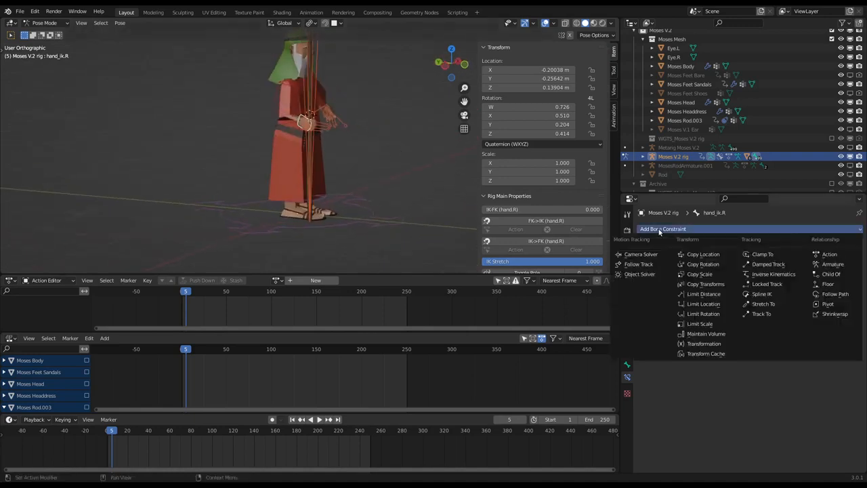
pyautogui.click(702, 255)
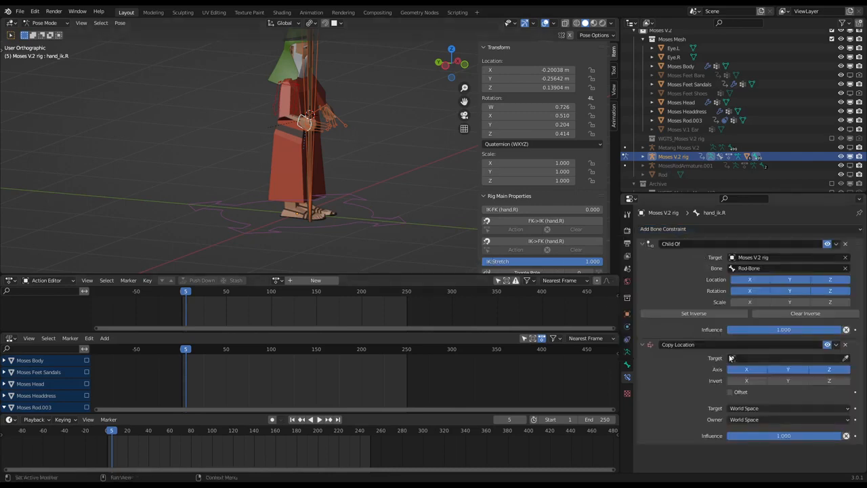
# Target the Copy Location constraint at Rod-Bone in Moses V.2 rig, with Head/Tail set to 1.000.
pyautogui.click(734, 358)
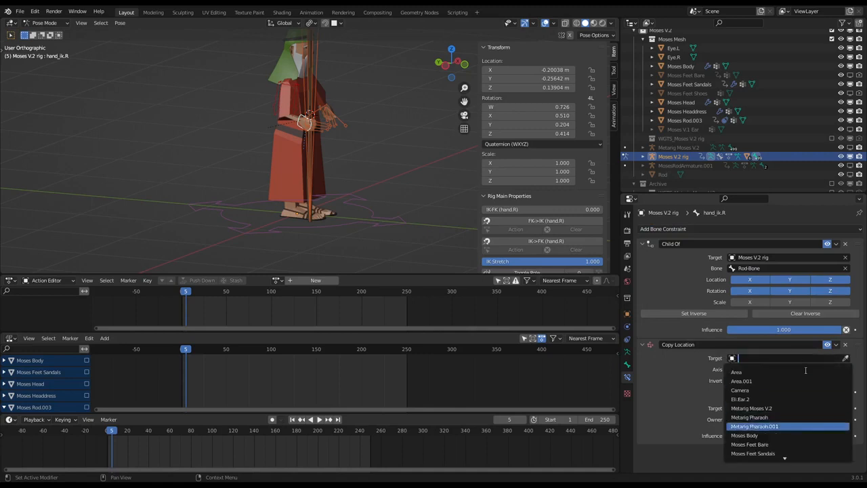
pyautogui.scroll(-8, 797, 388)
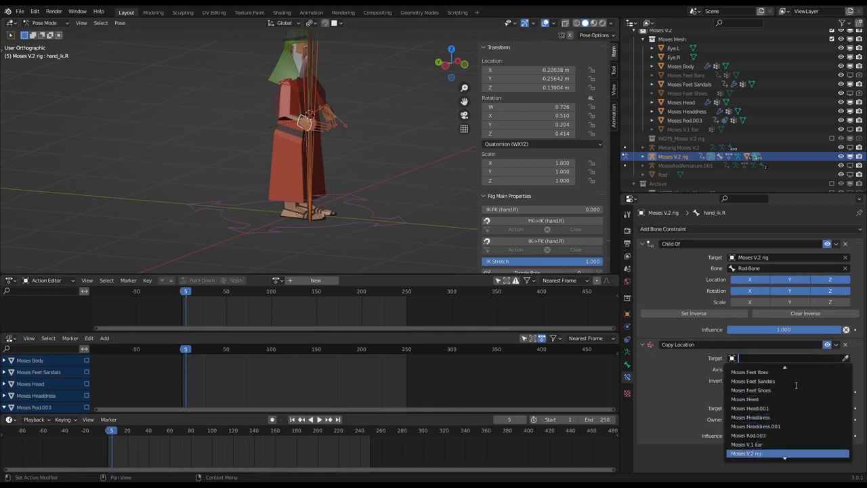
pyautogui.click(770, 453)
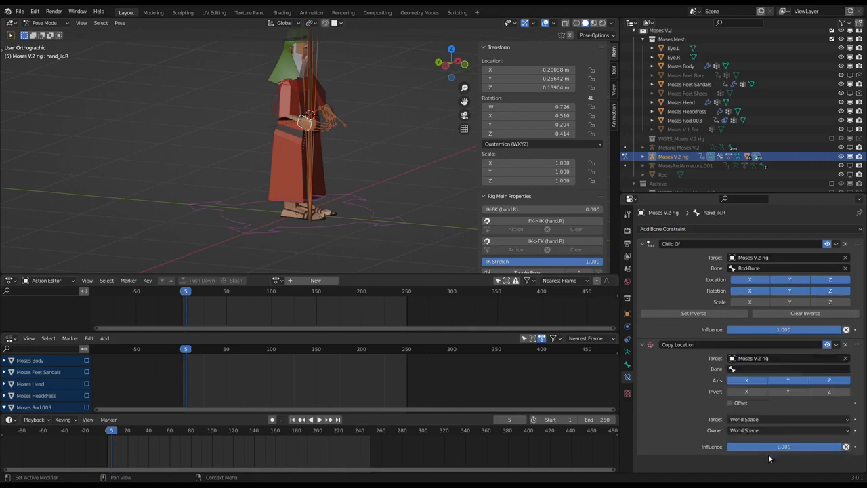
pyautogui.click(737, 369)
pyautogui.click(752, 399)
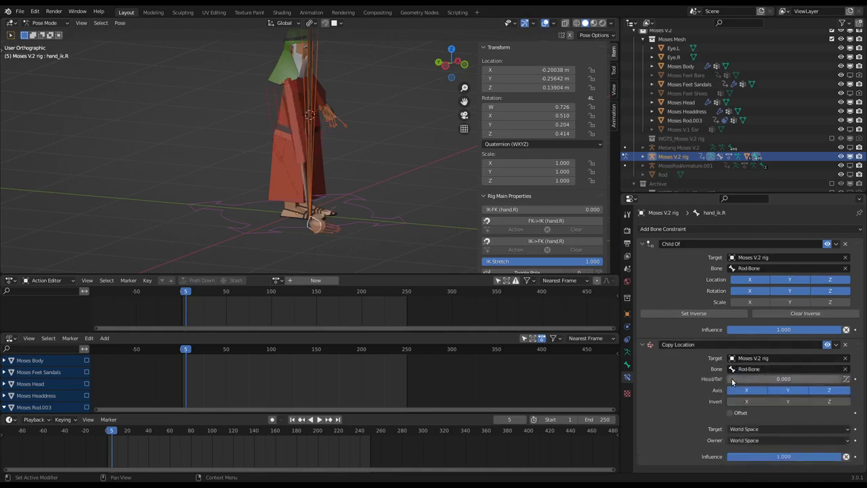
pyautogui.moveTo(747, 377); pyautogui.dragTo(840, 379)
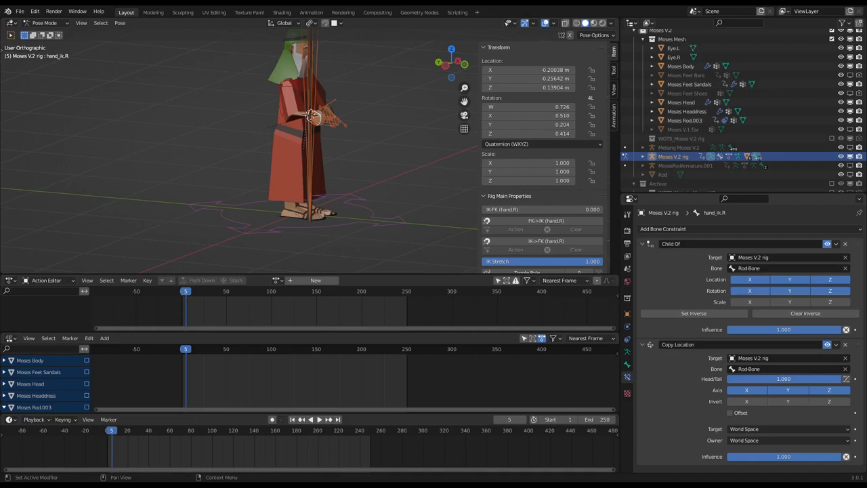
# Test-move the root control to check whether the character, right hand and rod bone travel together, cancelling the move.
pyautogui.moveTo(310, 111)
pyautogui.mouseDown(button='middle')
pyautogui.moveTo(362, 103)
pyautogui.moveTo(313, 107)
pyautogui.mouseUp(button='middle')
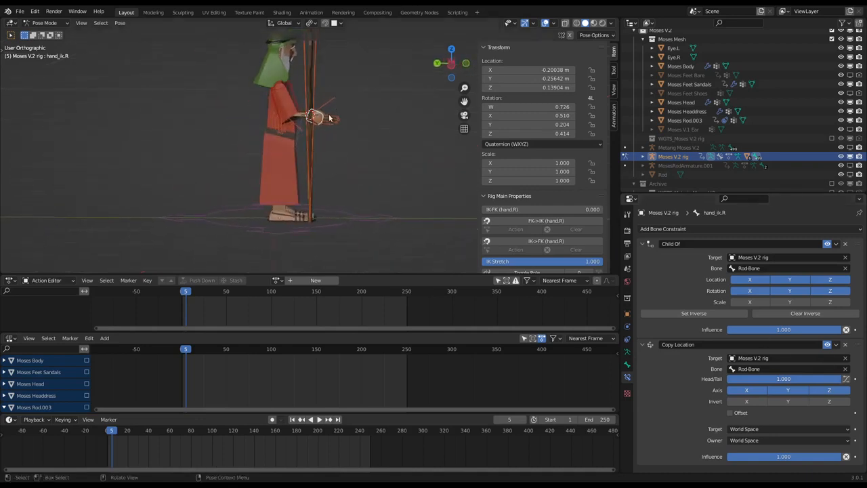
pyautogui.moveTo(332, 145); pyautogui.dragTo(323, 127, button='middle')
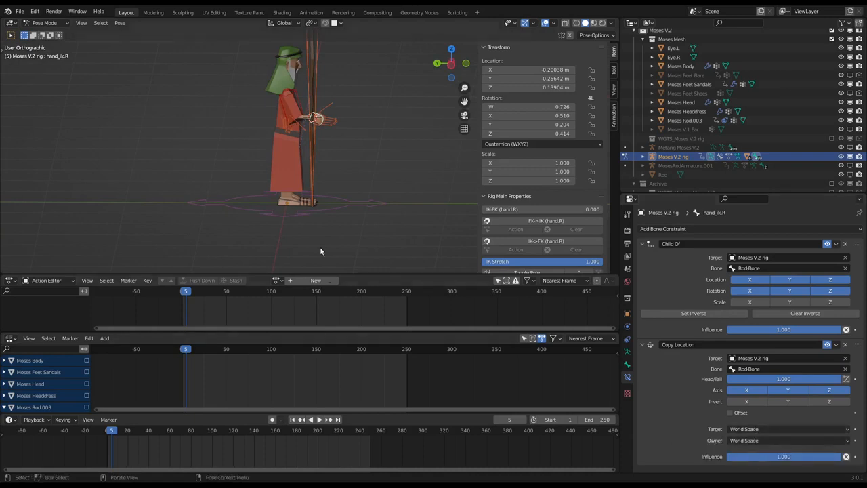
pyautogui.click(317, 217)
pyautogui.press('g')
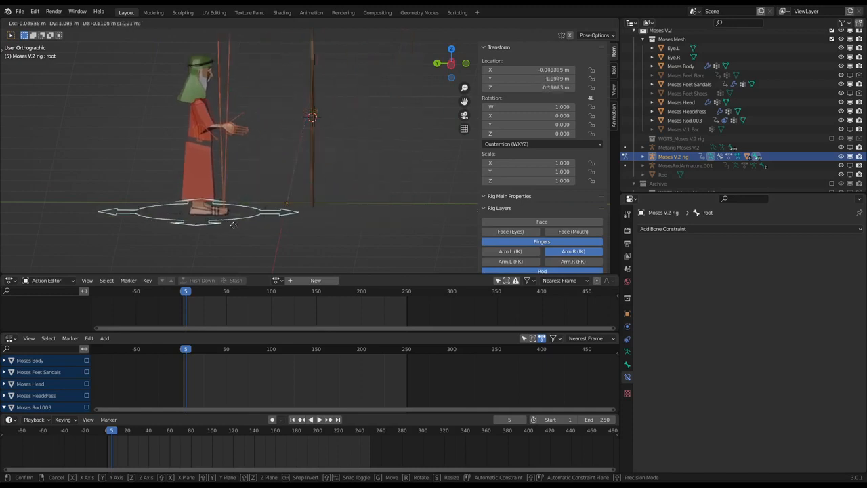
pyautogui.press('Escape')
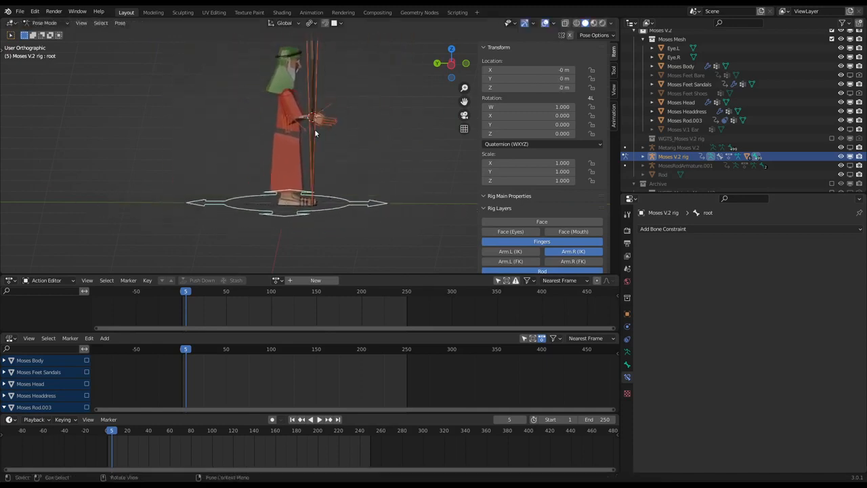
# Test the right hand's following by rotating Rod-Bone about 17° and moving it about 0.54 m towards the character's back.
pyautogui.click(316, 143)
pyautogui.press('g')
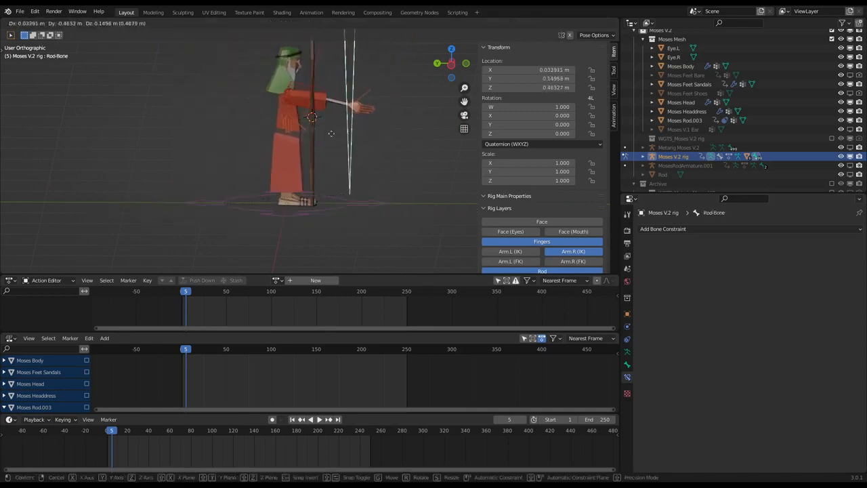
pyautogui.press('Escape')
pyautogui.press('r')
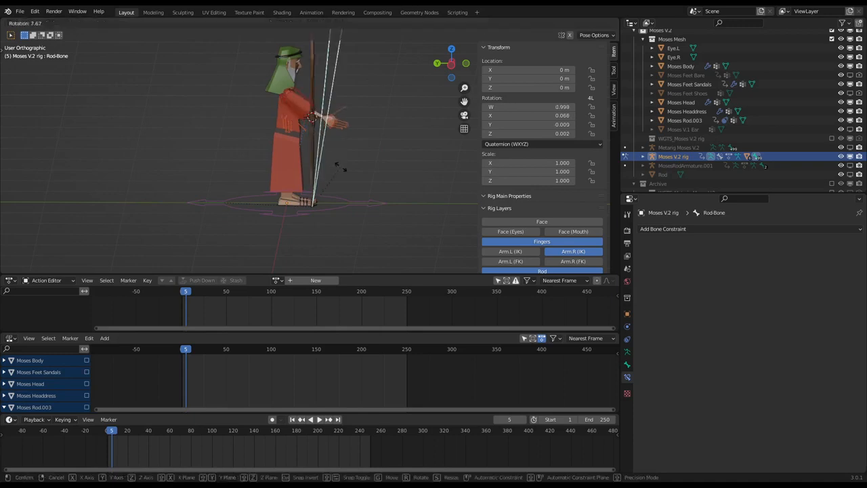
pyautogui.click(338, 166)
pyautogui.press('g')
pyautogui.click(301, 164)
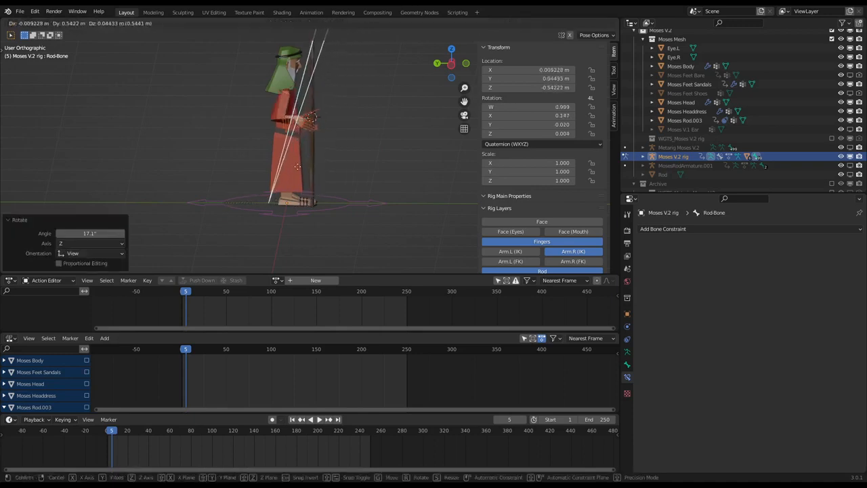
# Try a further rotation of Rod-Bone from the front, cancel it, and clear the bone's location and rotation.
pyautogui.scroll(4, 302, 168)
pyautogui.moveTo(323, 179); pyautogui.dragTo(258, 168, button='middle')
pyautogui.press('r')
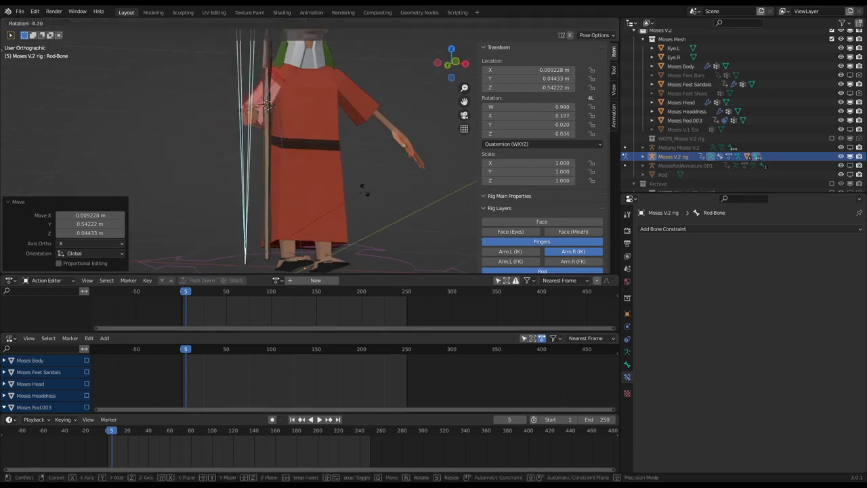
pyautogui.rightClick(360, 201)
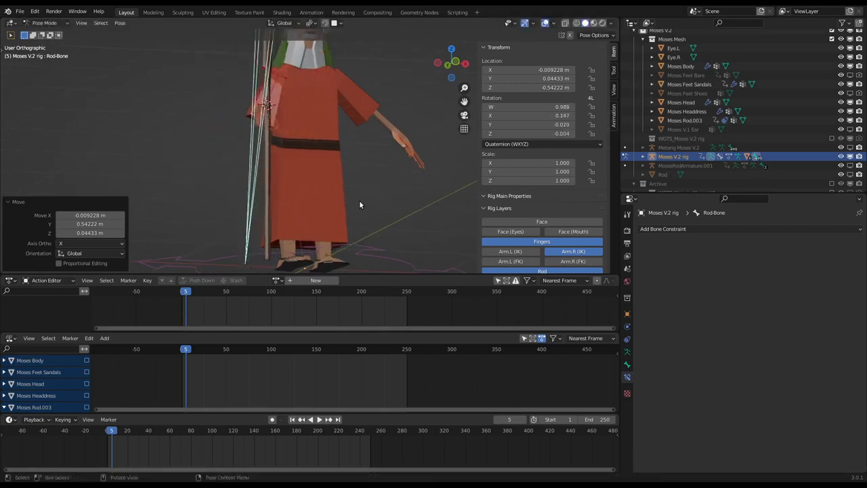
pyautogui.hotkey('alt', 'g')
pyautogui.hotkey('alt', 'r')
# Try moving hand_ik.R to check whether the hand can be repositioned against the rod, leaving its location as it was.
pyautogui.moveTo(224, 171); pyautogui.dragTo(298, 148, button='middle')
pyautogui.scroll(5, 298, 149)
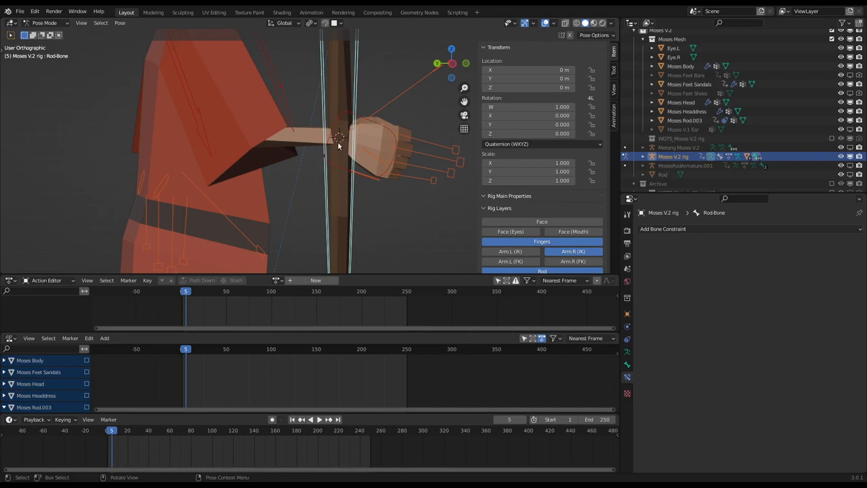
pyautogui.click(360, 175)
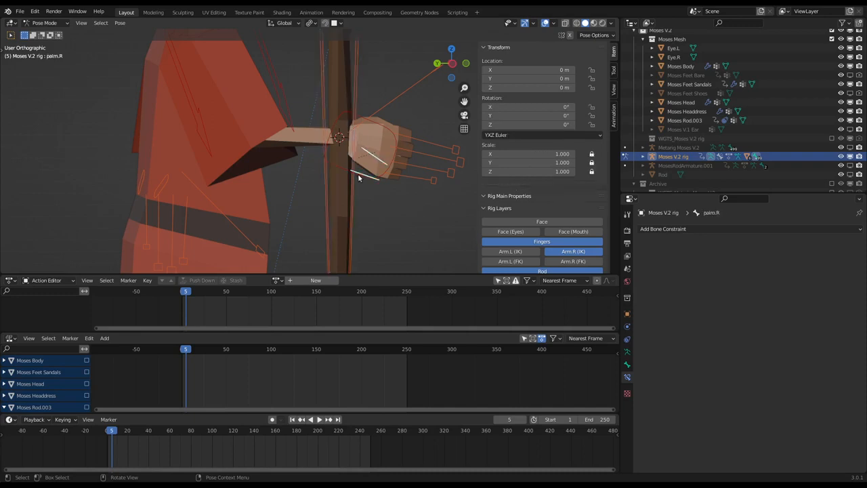
pyautogui.press('g')
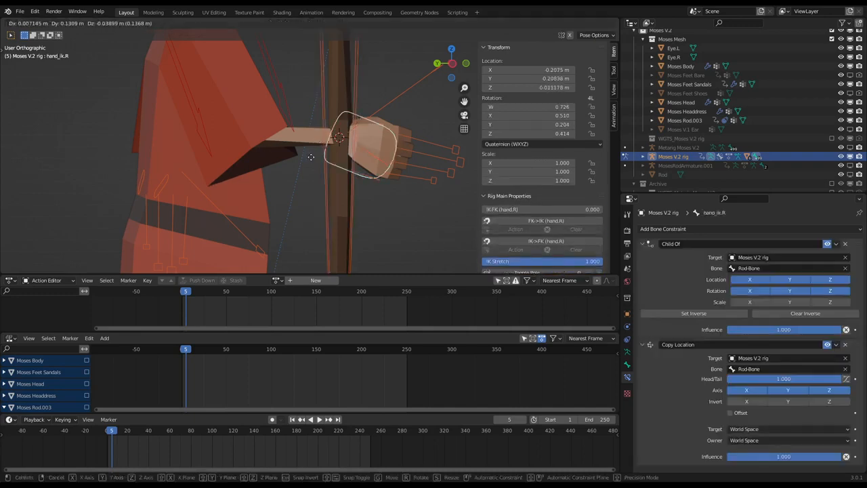
pyautogui.click(367, 188)
pyautogui.press('g')
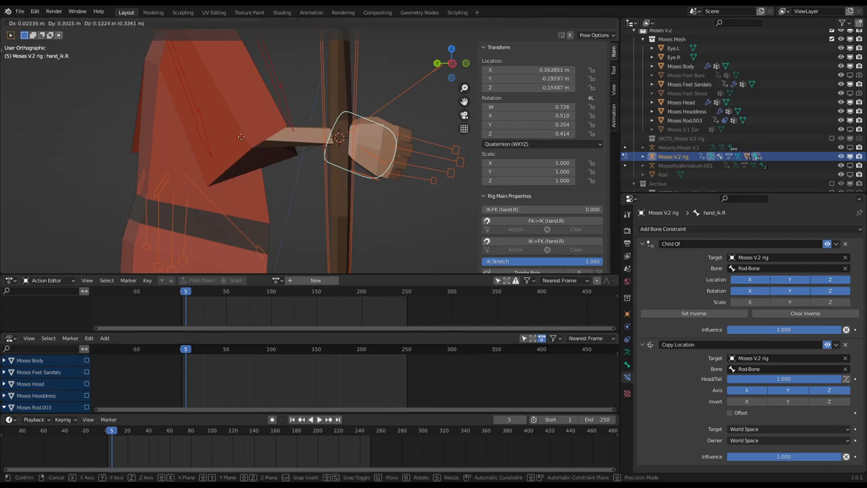
pyautogui.click(246, 144)
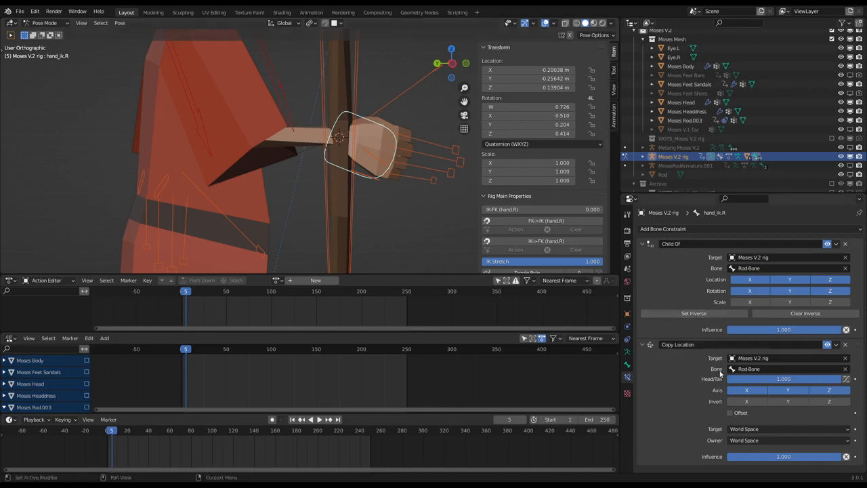
# Enable Offset in hand_ik.R's Copy Location constraint.
pyautogui.click(730, 413)
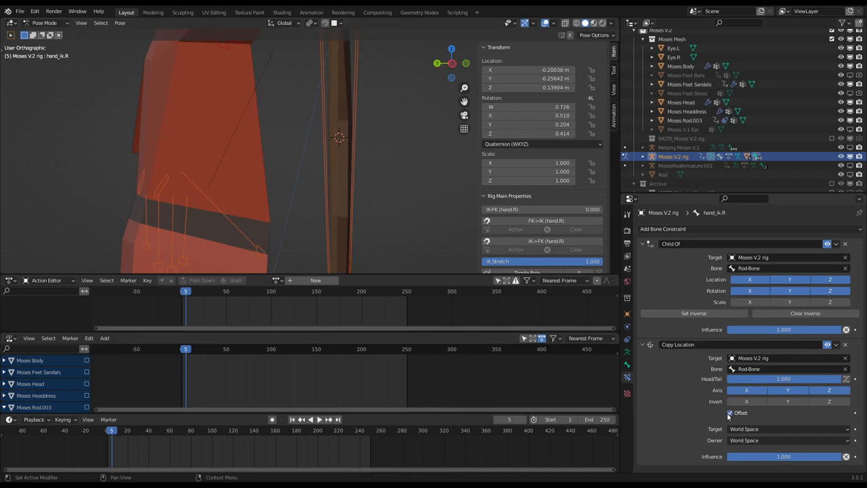
pyautogui.scroll(-8, 263, 232)
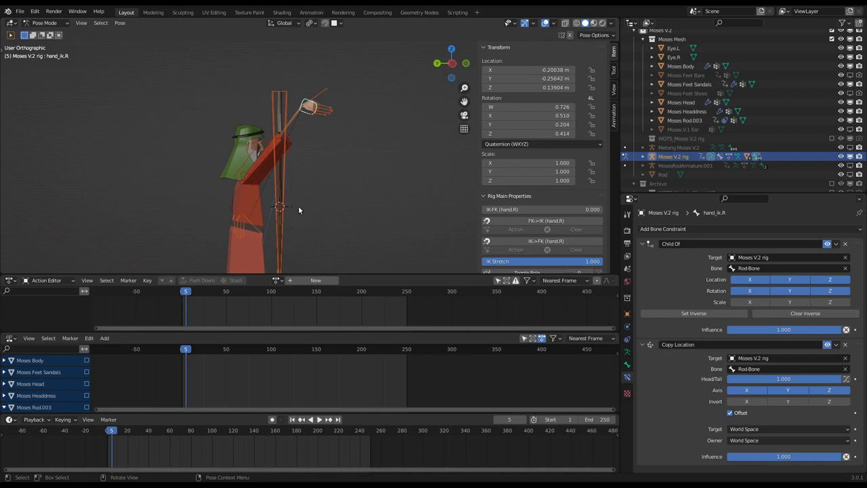
# Try moving the root bone about 1.2 m along negative Y to check how the right hand follows.
pyautogui.scroll(-3, 298, 205)
pyautogui.click(290, 224)
pyautogui.press('g')
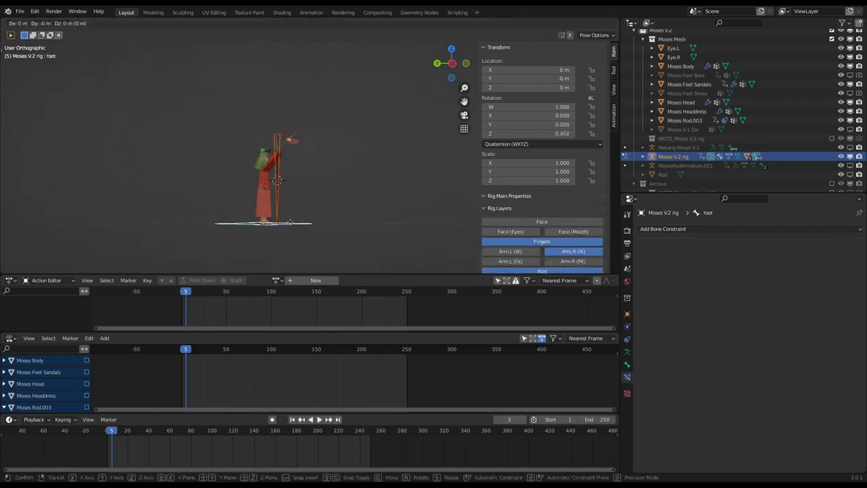
pyautogui.press('y')
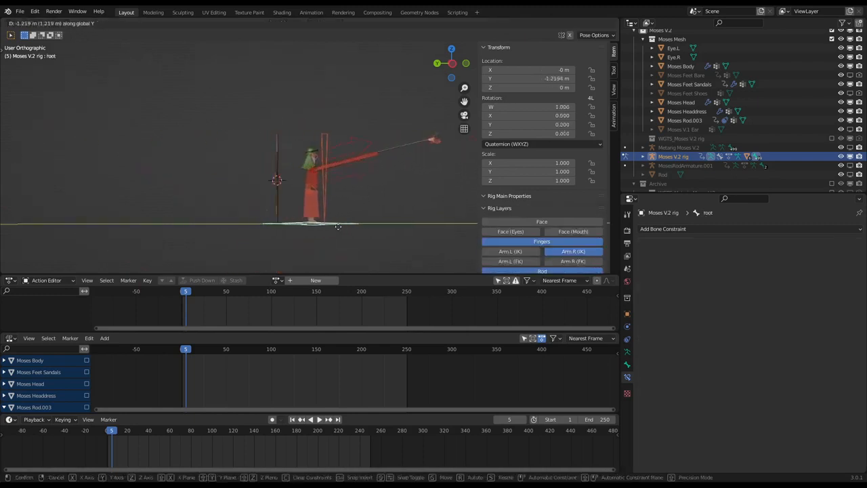
pyautogui.press('Escape')
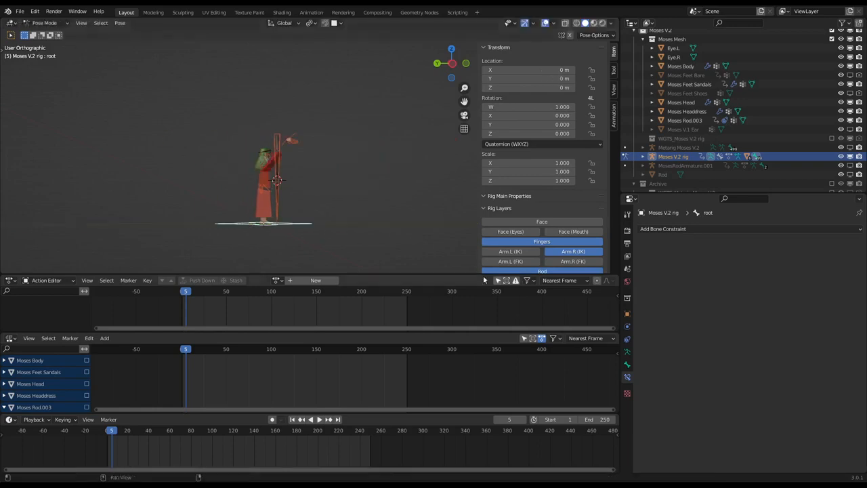
# Disable Offset in hand_ik.R's Copy Location constraint.
pyautogui.scroll(8, 304, 147)
pyautogui.click(300, 161)
pyautogui.scroll(-5, 300, 161)
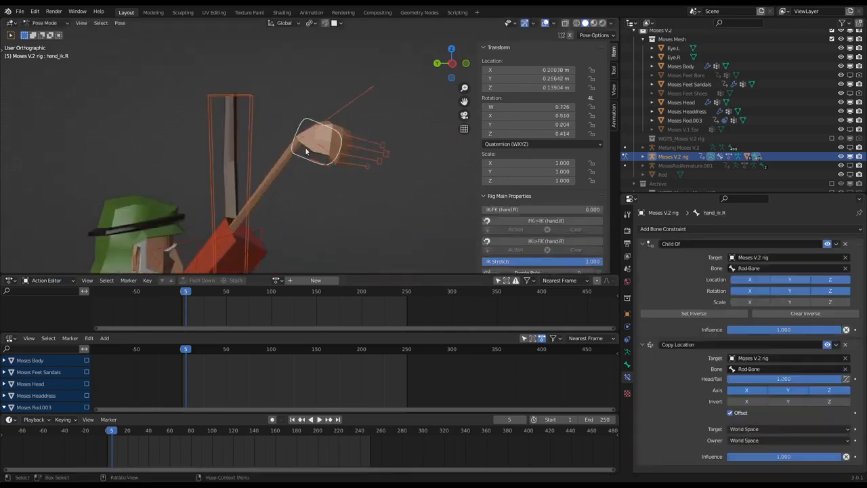
pyautogui.click(732, 411)
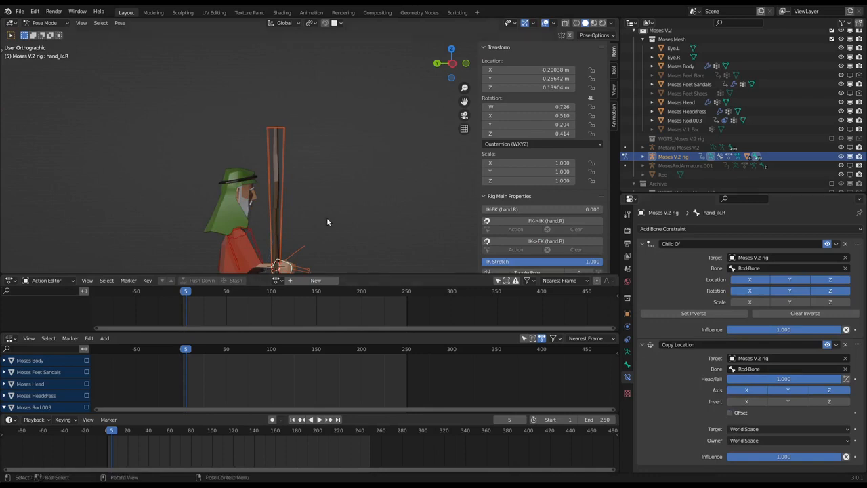
pyautogui.scroll(-3, 326, 218)
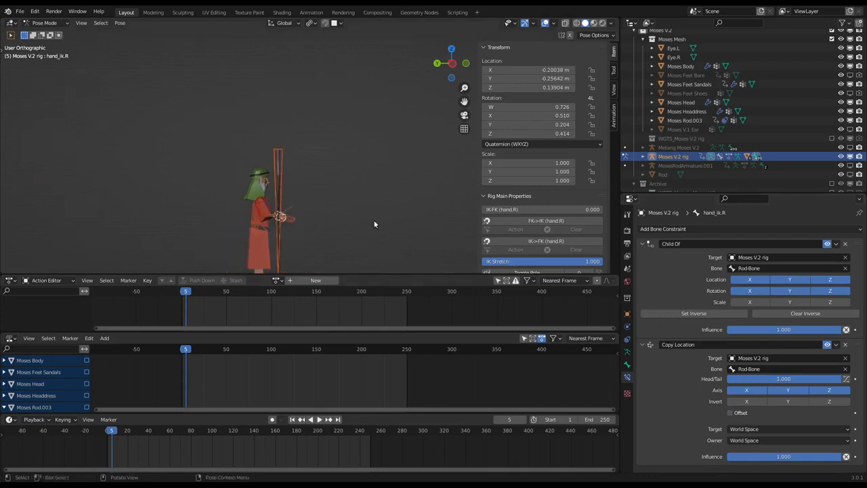
# Examine the bone relations of hand_ik.R and Rod-Bone, including their parents, and where the hand sits against the rod.
pyautogui.click(627, 364)
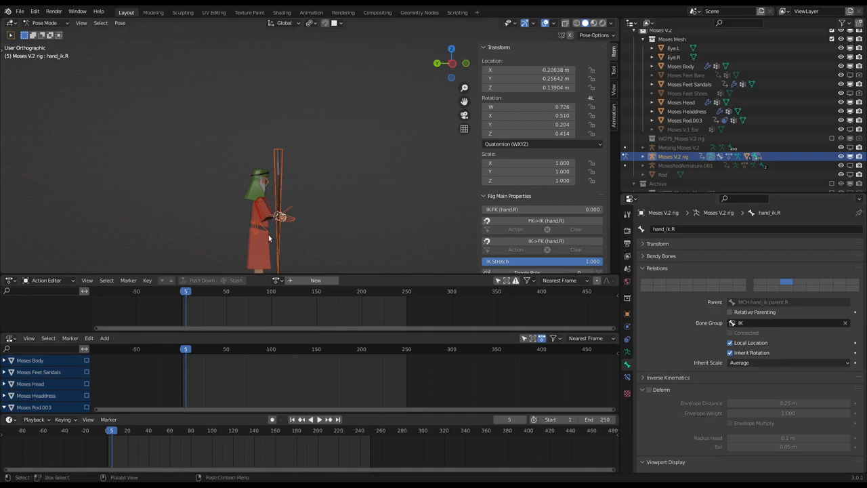
pyautogui.scroll(2, 278, 230)
pyautogui.click(279, 173)
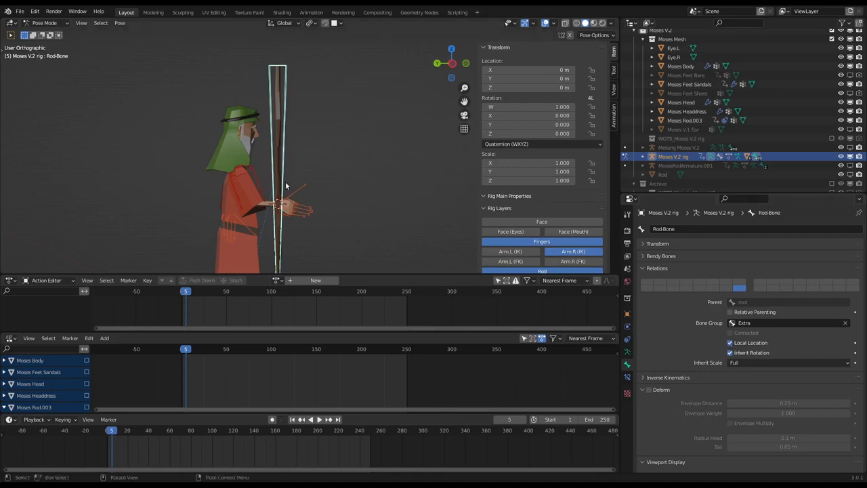
pyautogui.scroll(-2, 343, 187)
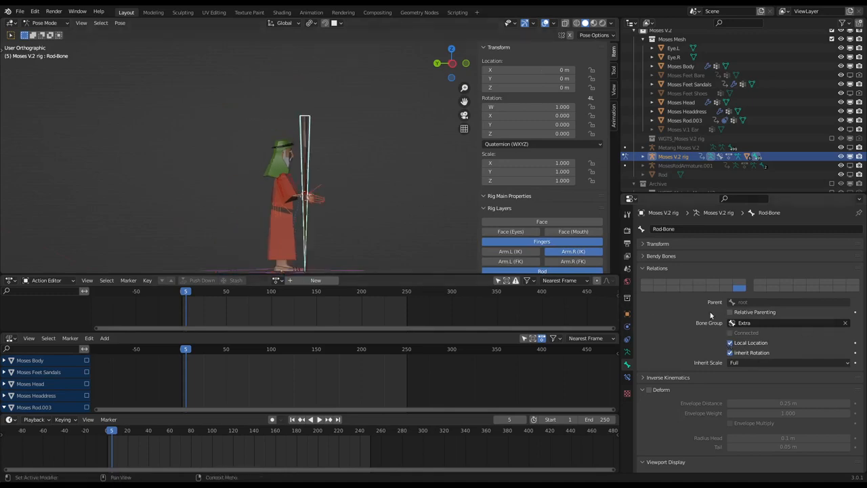
pyautogui.scroll(5, 290, 208)
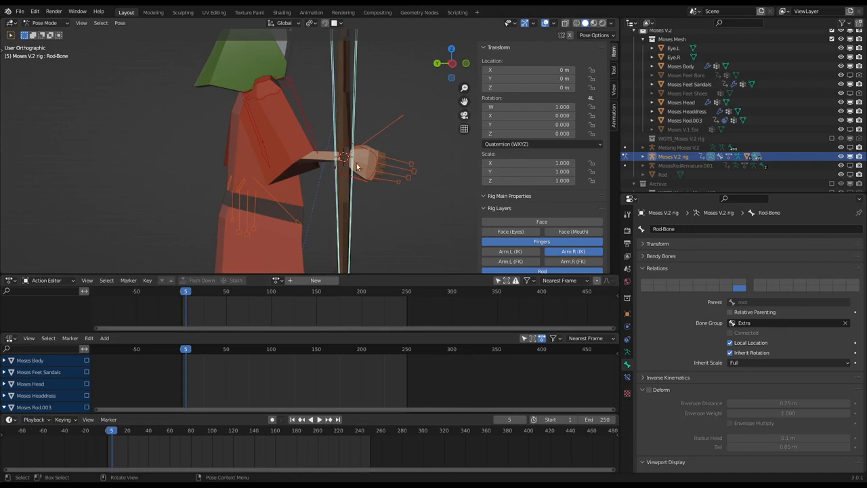
pyautogui.click(364, 152)
pyautogui.scroll(-4, 363, 156)
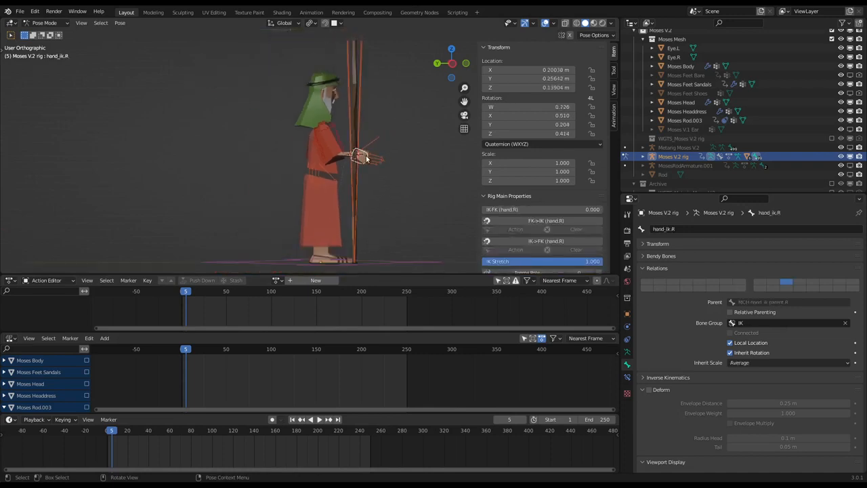
pyautogui.scroll(2, 343, 130)
pyautogui.scroll(-4, 338, 134)
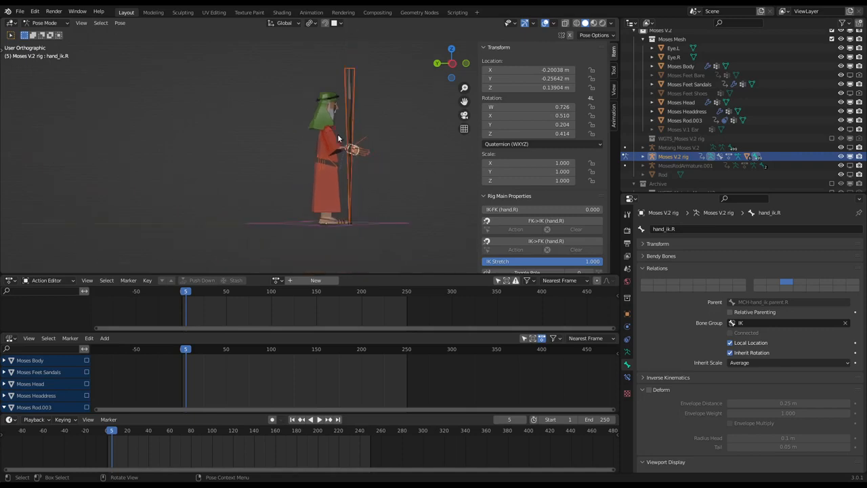
# Select Rod-Bone and set the transform pivot point to Active Element.
pyautogui.click(350, 79)
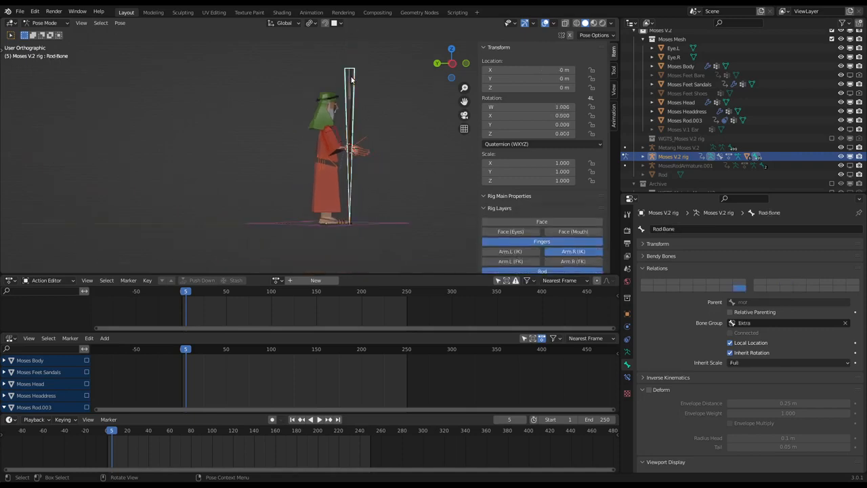
pyautogui.scroll(2, 346, 94)
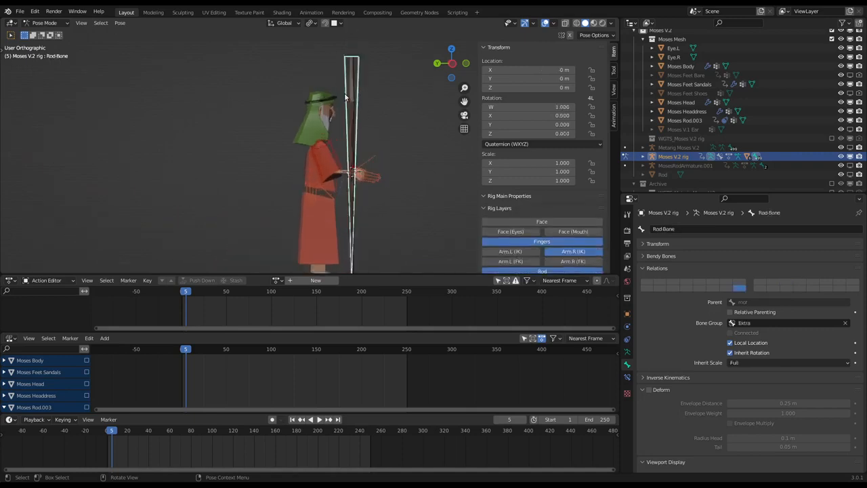
pyautogui.click(311, 23)
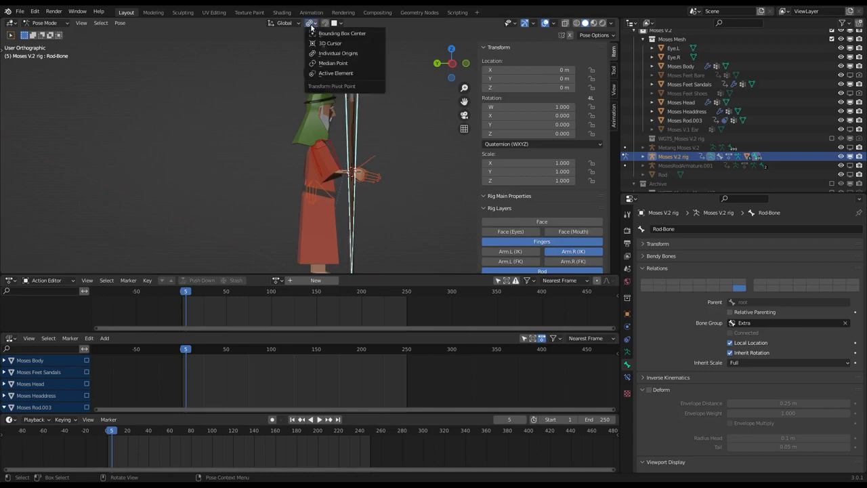
pyautogui.click(326, 73)
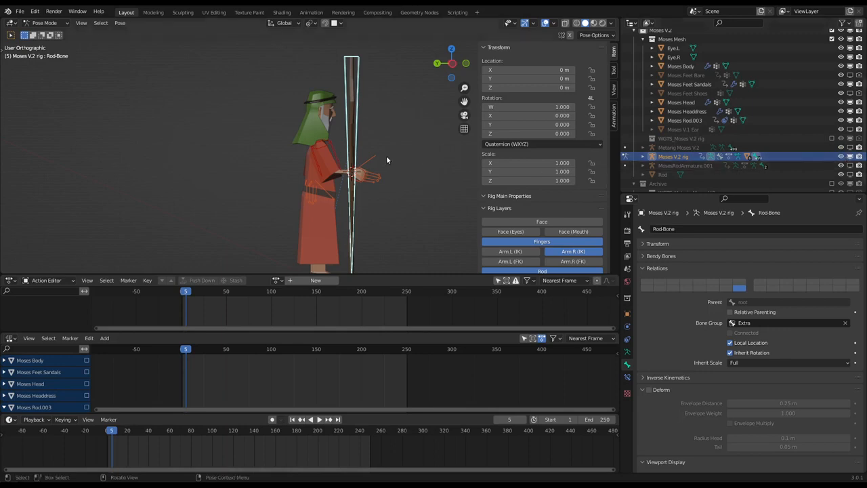
# In Object Mode, hide the Moses V.2 rig in the viewport and enable the WGTS_Moses V.2 rig collection.
pyautogui.hotkey('ctrl', 'Tab')
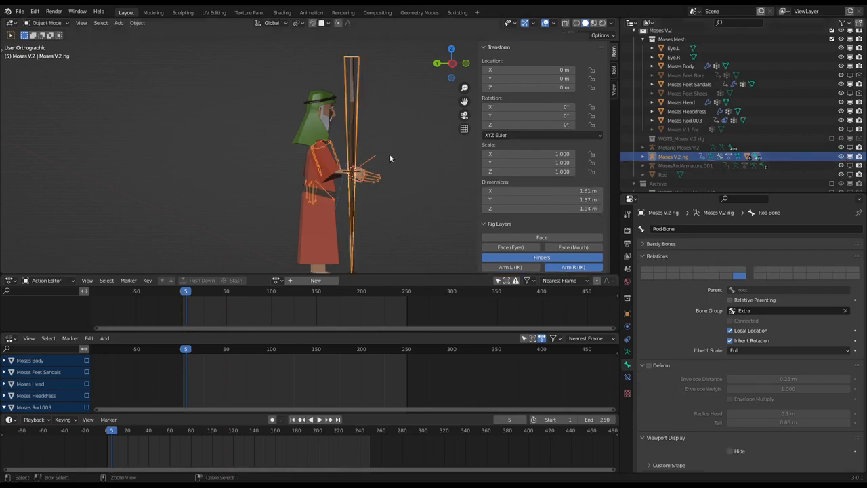
pyautogui.click(850, 157)
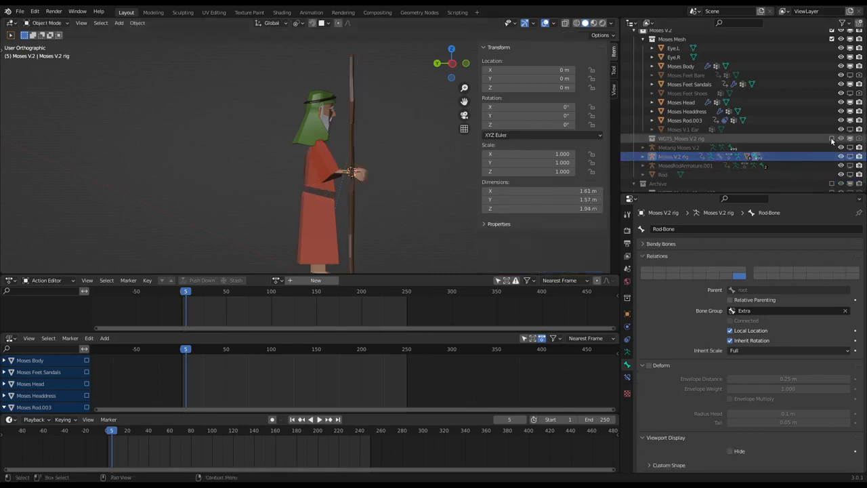
pyautogui.click(832, 139)
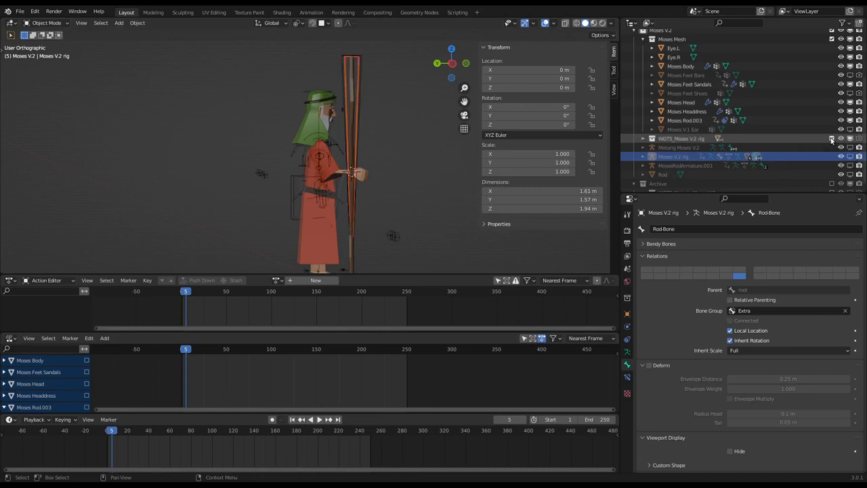
# Select the rod widget WGT-Moses V.2 rig_Rod together with the Moses Rod.003 mesh.
pyautogui.click(356, 139)
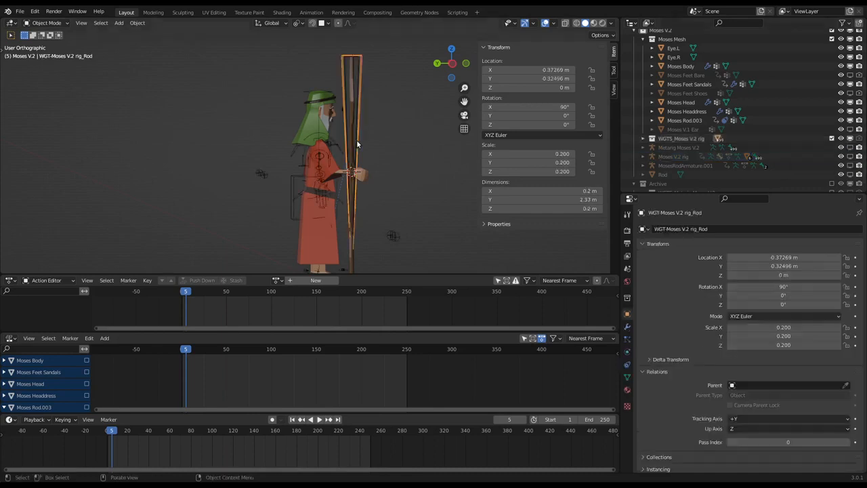
pyautogui.click(353, 108)
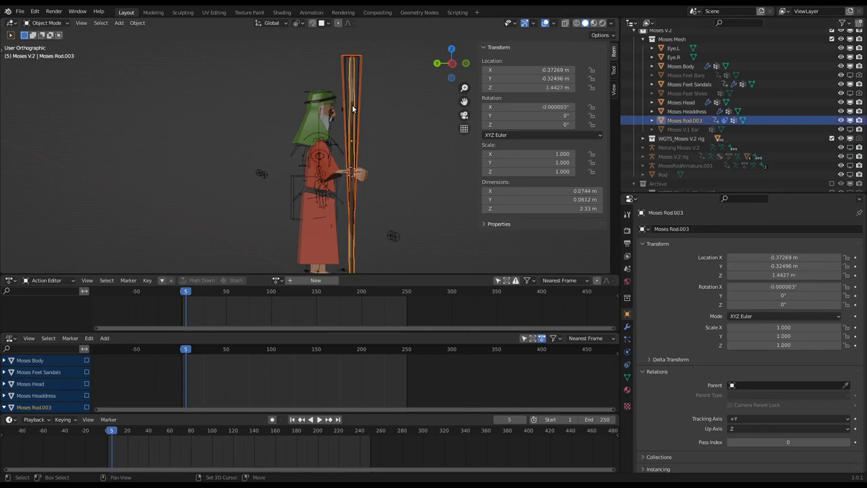
pyautogui.scroll(-2, 350, 88)
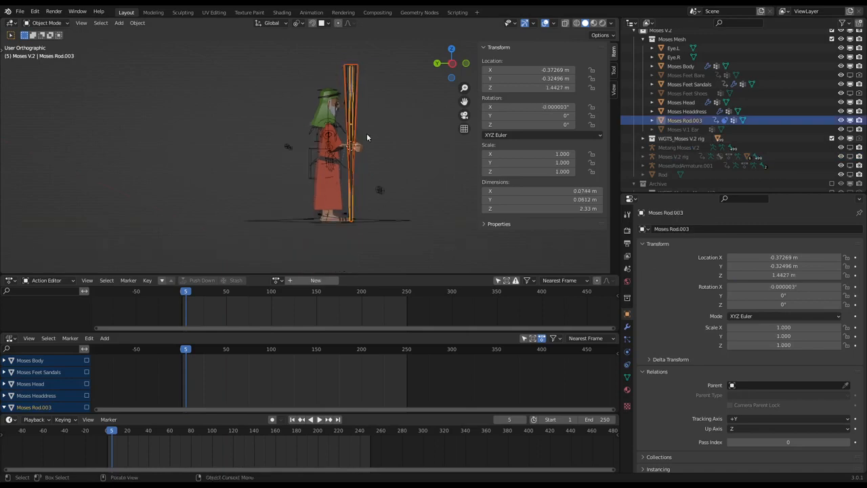
# Set the 3D cursor's Z location to 0 m and use the 3D Cursor as the transform pivot point.
pyautogui.click(613, 89)
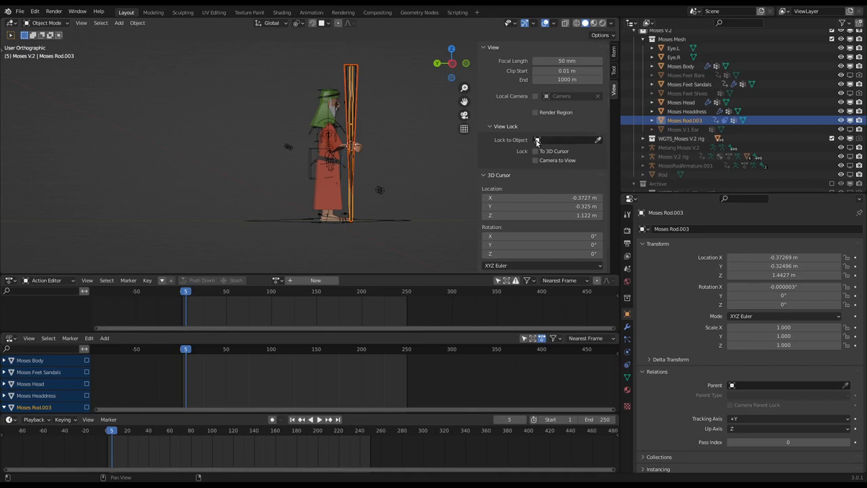
pyautogui.click(574, 215)
pyautogui.write('0')
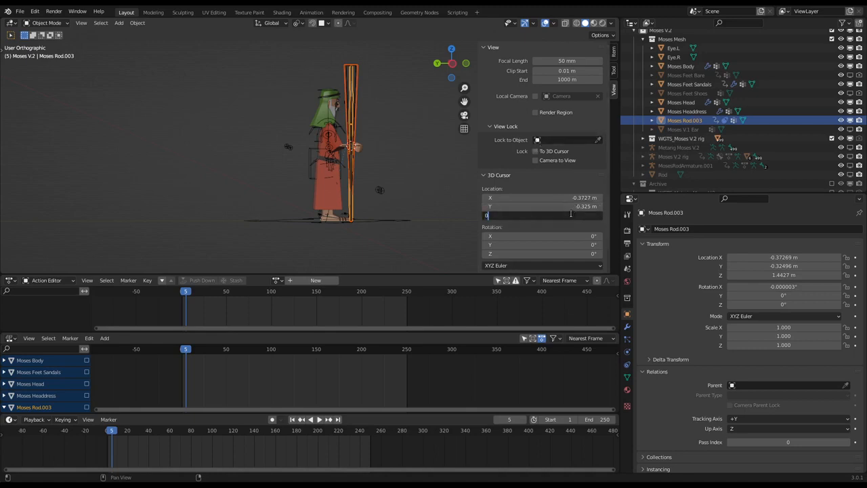
pyautogui.press('Return')
pyautogui.scroll(1, 359, 190)
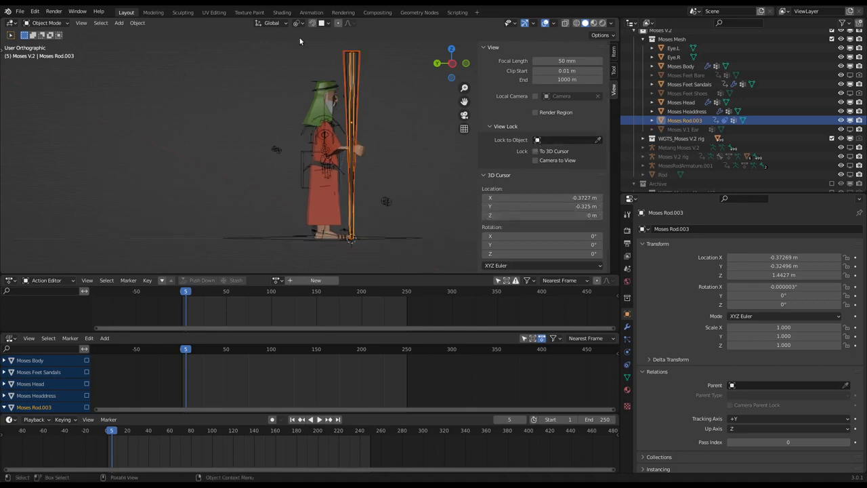
pyautogui.press('.')
pyautogui.press('6')
# In the left orthographic view, tilt the rod mesh and its widget about 5.09° away from the body, into the right hand.
pyautogui.press('KP_1')
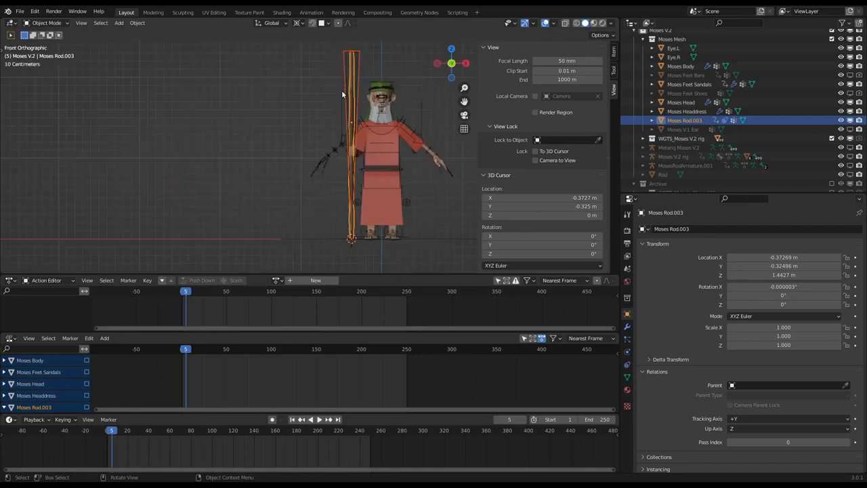
pyautogui.scroll(3, 338, 121)
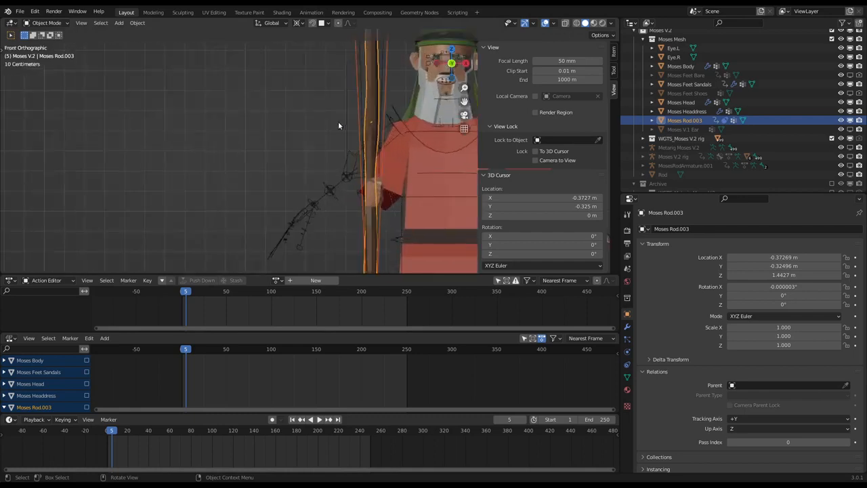
pyautogui.press('ctrl+KP_3')
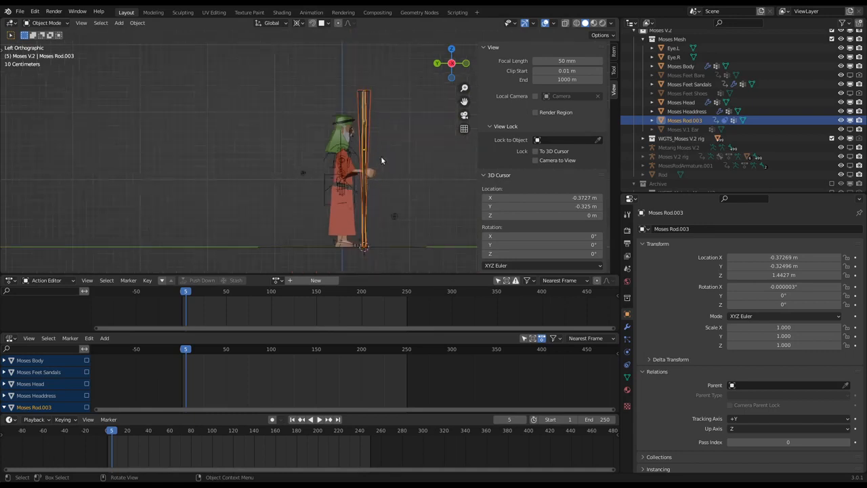
pyautogui.scroll(2, 366, 141)
pyautogui.press('r')
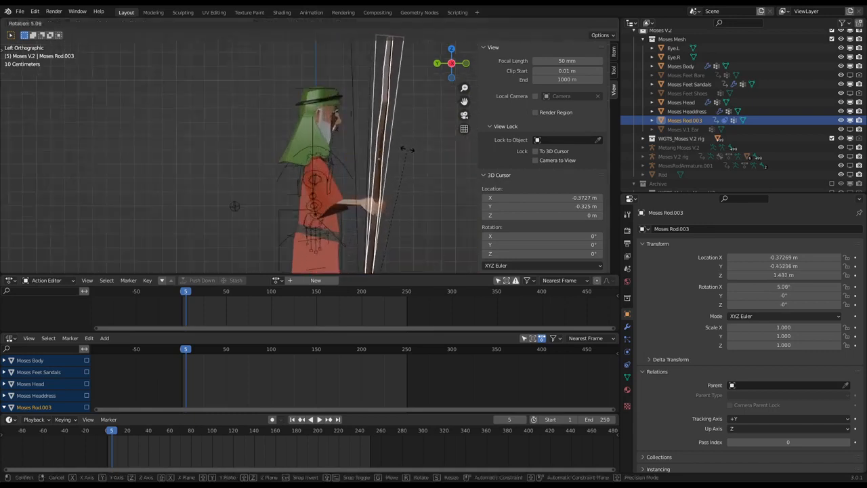
pyautogui.click(406, 149)
# In the front orthographic view, tilt the rod mesh and its widget about 0.9° towards the body.
pyautogui.press('KP_1')
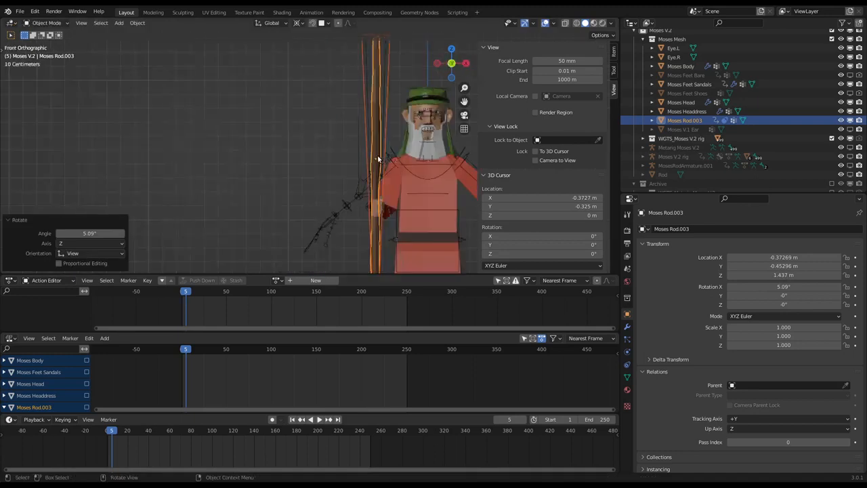
pyautogui.press('r')
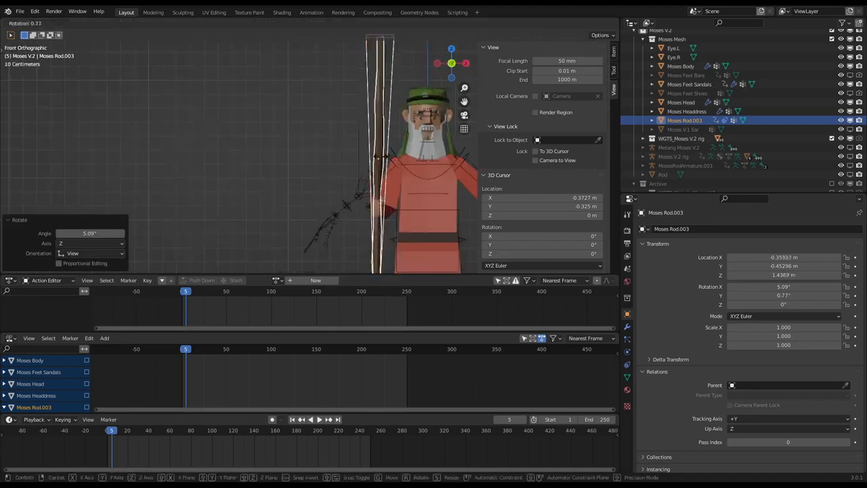
pyautogui.click(381, 158)
# From an orbited side view, tilt the rod mesh and its widget about 0.78° further forward into the hand's grip.
pyautogui.moveTo(382, 157); pyautogui.dragTo(381, 193, button='middle')
pyautogui.scroll(4, 380, 193)
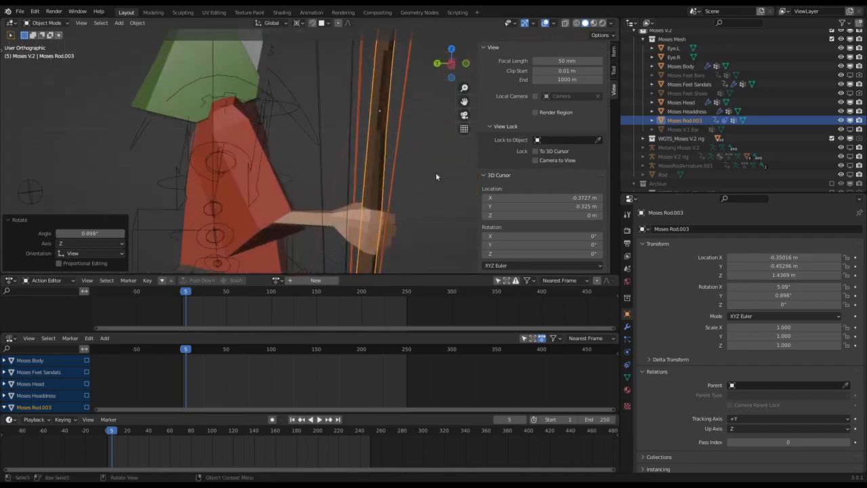
pyautogui.press('r')
pyautogui.click(434, 155)
pyautogui.moveTo(434, 155); pyautogui.dragTo(378, 180, button='middle')
pyautogui.scroll(-5, 225, 132)
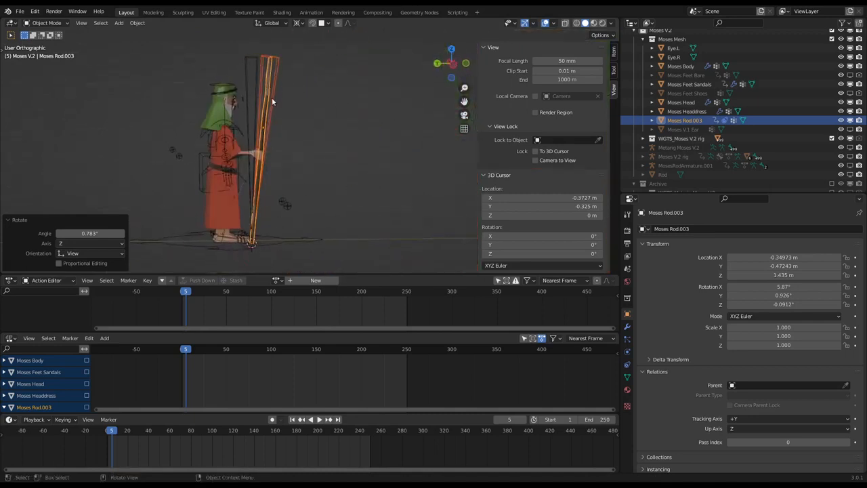
# Select the untilted Rod-Bone widget, find WGT-Moses V.2 rig_Rod-Bone in the WGTS_Moses V.2 rig collection and hide it.
pyautogui.click(247, 73)
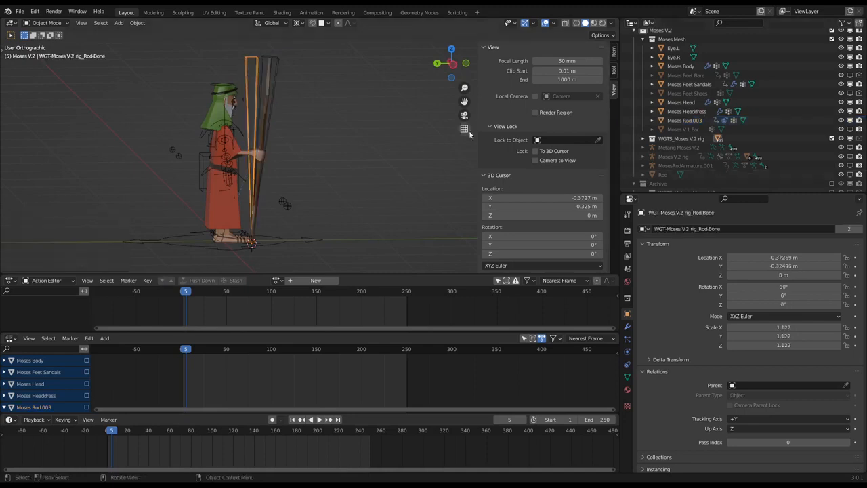
pyautogui.scroll(-1, 705, 135)
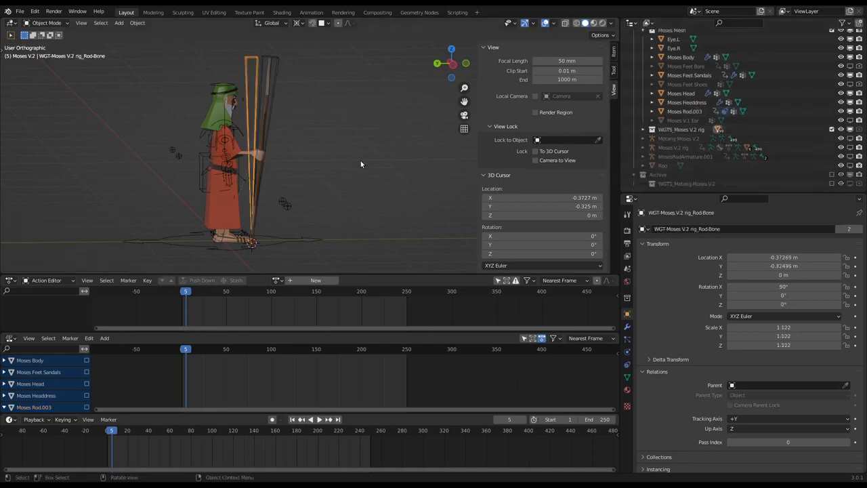
pyautogui.scroll(5, 769, 149)
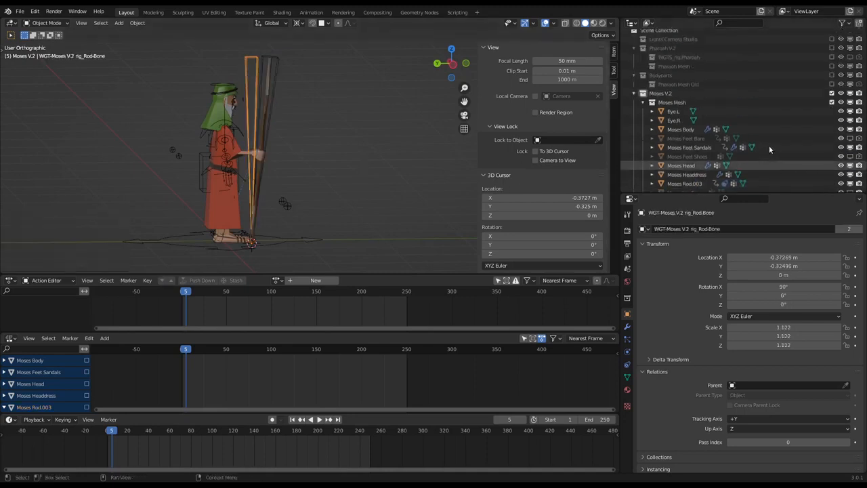
pyautogui.click(643, 106)
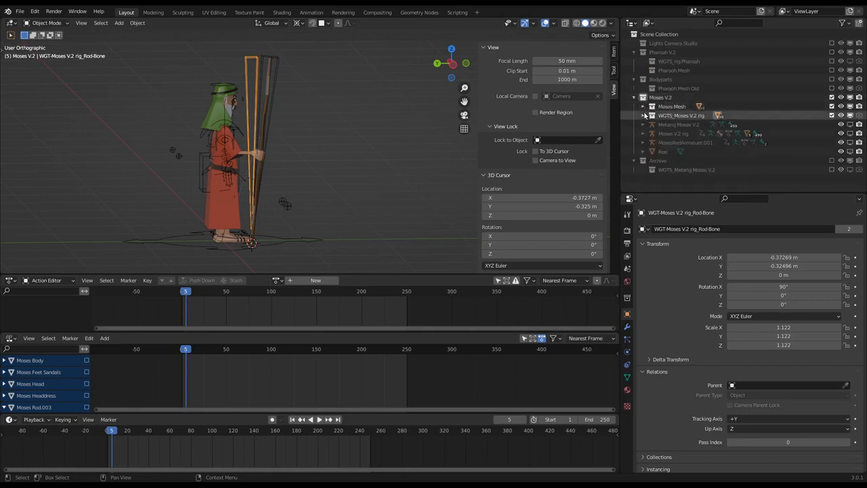
pyautogui.click(643, 115)
pyautogui.scroll(-10, 725, 142)
pyautogui.scroll(-10, 725, 142)
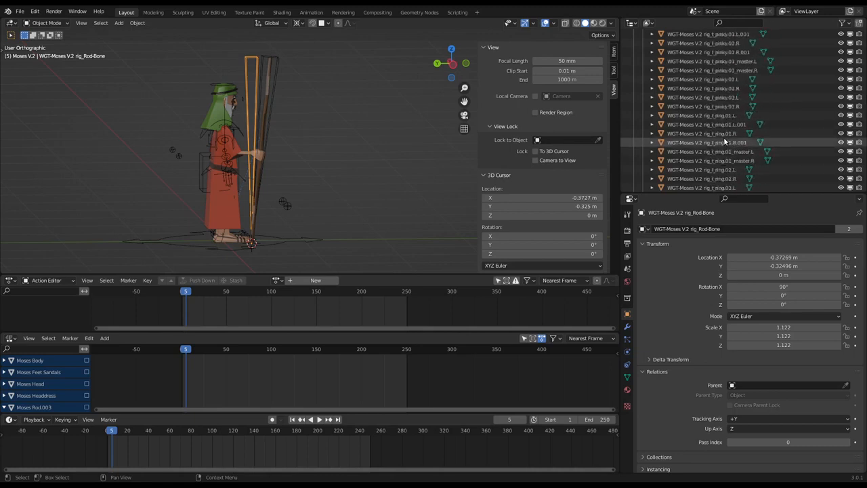
pyautogui.scroll(-2, 723, 138)
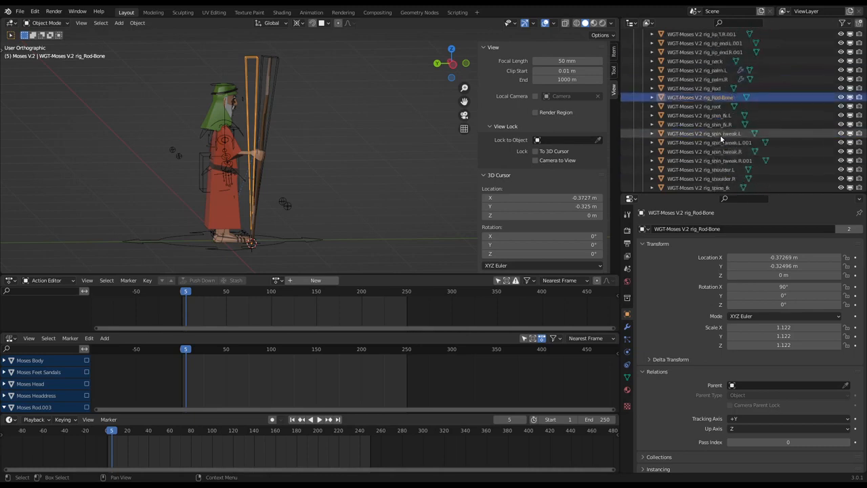
pyautogui.click(842, 115)
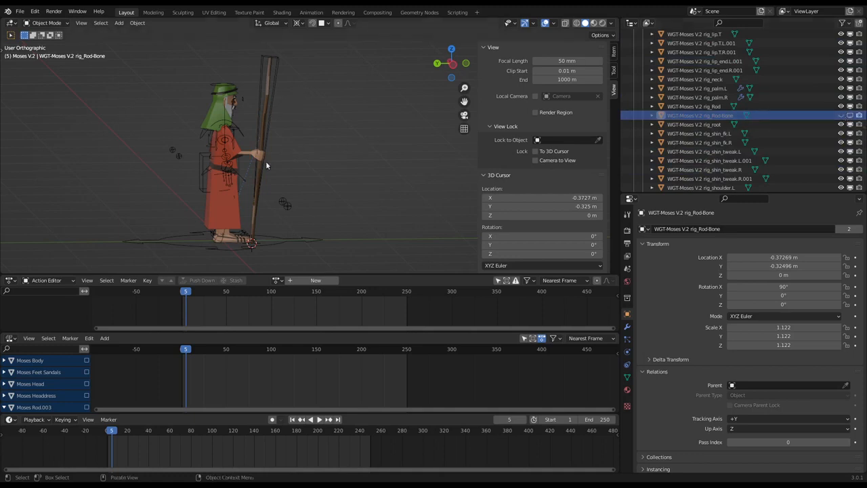
# Inspect from several side and front angles how the tilted rod and its widget sit in the right hand.
pyautogui.scroll(2, 266, 163)
pyautogui.scroll(-3, 289, 161)
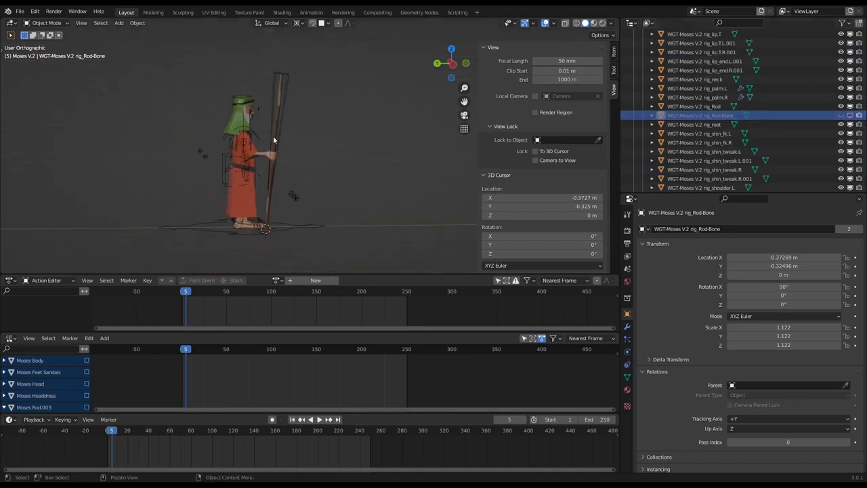
pyautogui.moveTo(273, 140); pyautogui.dragTo(280, 164, button='middle')
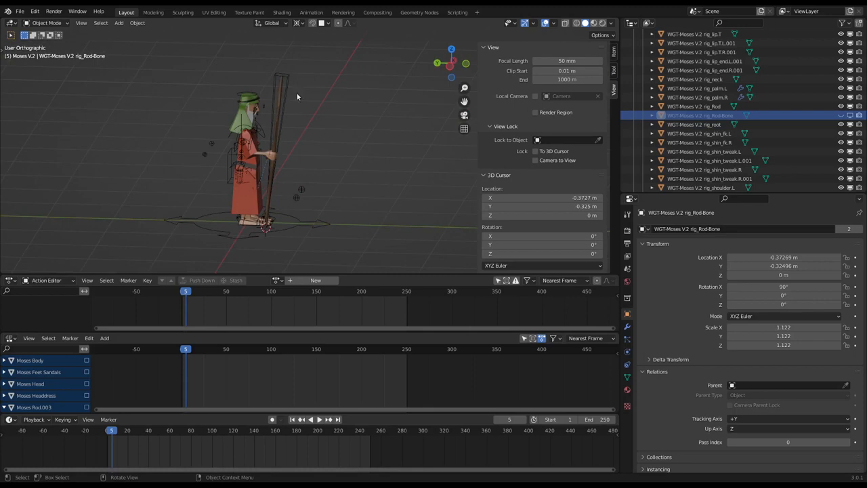
pyautogui.moveTo(264, 135); pyautogui.dragTo(272, 178, button='middle')
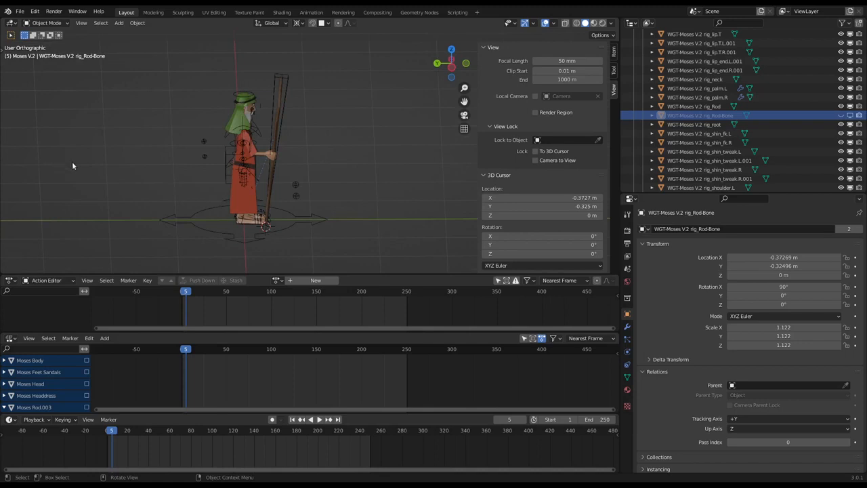
pyautogui.moveTo(279, 127)
pyautogui.mouseDown(button='middle')
pyautogui.moveTo(353, 131)
pyautogui.moveTo(289, 128)
pyautogui.moveTo(292, 121)
pyautogui.mouseUp(button='middle')
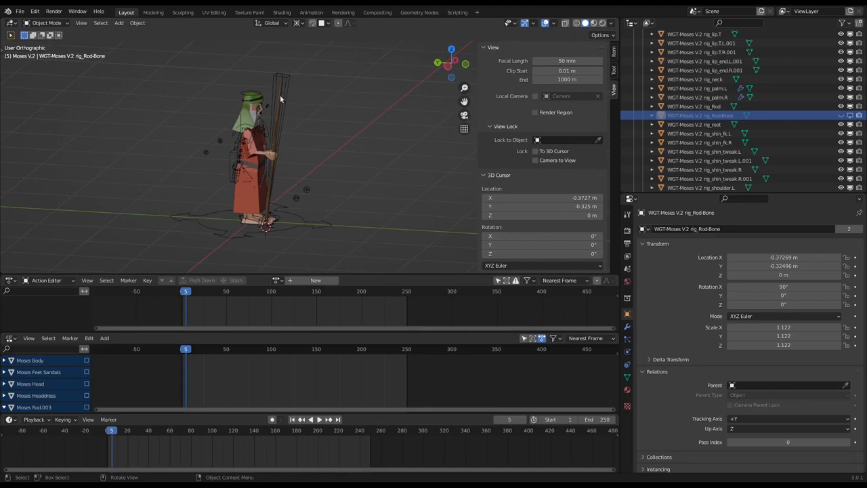
pyautogui.moveTo(282, 138); pyautogui.dragTo(291, 155, button='middle')
pyautogui.scroll(4, 292, 156)
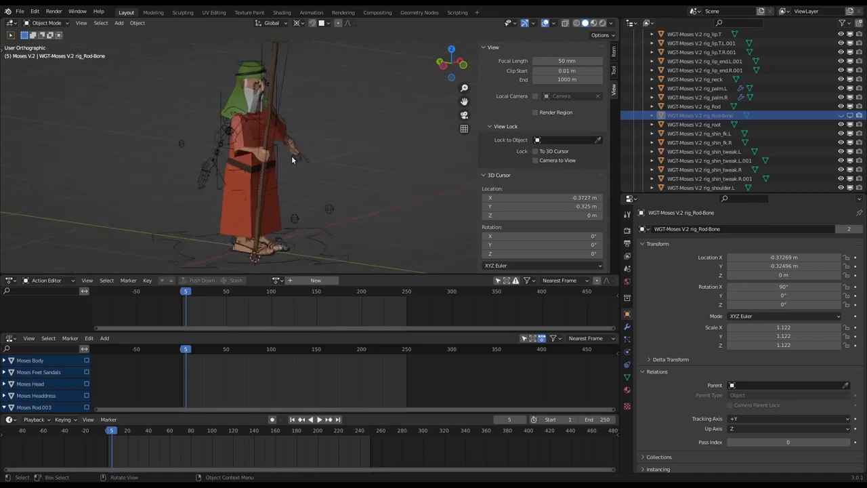
# Exclude the WGTS_Moses V.2 rig collection from the view layer and enable the Moses V.2 rig in the viewport.
pyautogui.click(262, 204)
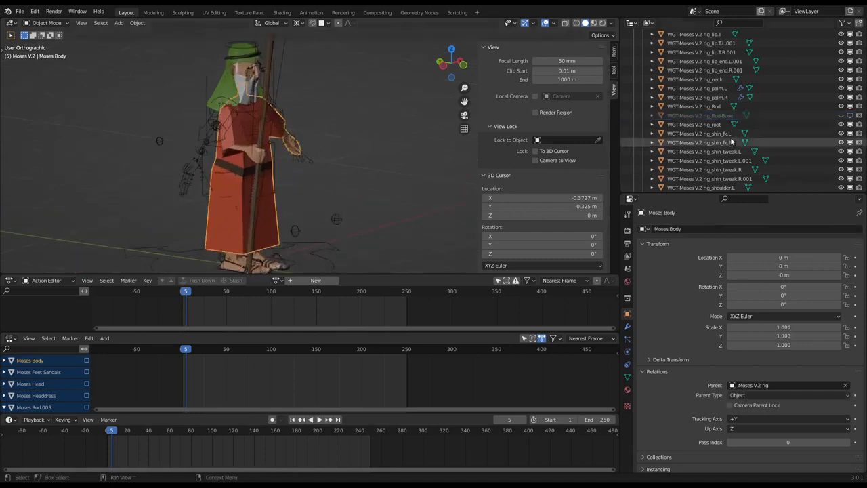
pyautogui.scroll(10, 732, 140)
pyautogui.scroll(10, 731, 140)
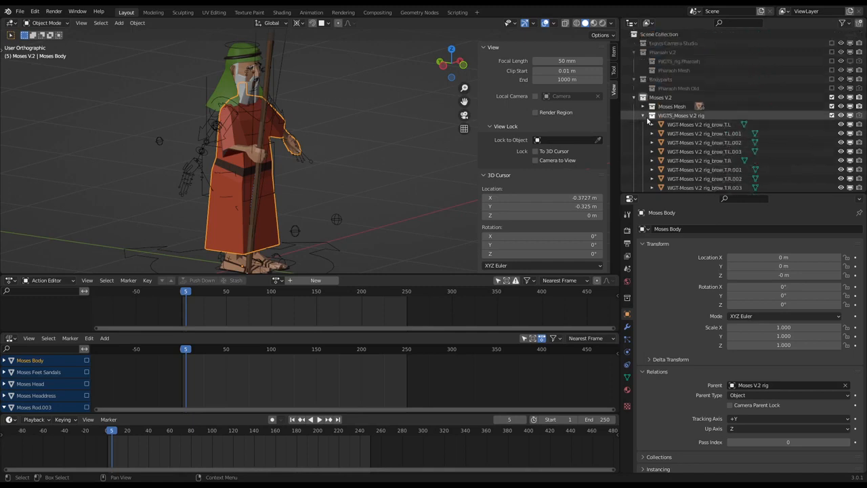
pyautogui.click(651, 115)
pyautogui.click(832, 115)
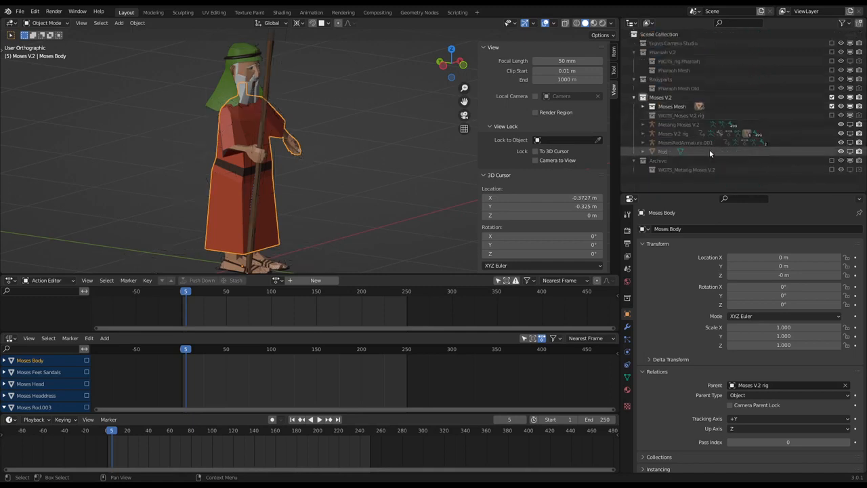
pyautogui.click(851, 134)
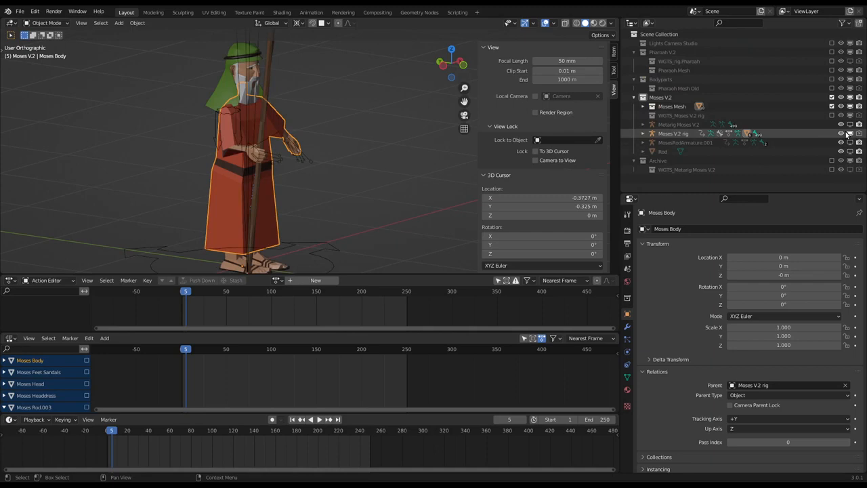
# Select the Moses V.2 rig and compare its Rod-Bone with the tilted rod mesh, briefly in Edit Mode, from the side.
pyautogui.moveTo(284, 152); pyautogui.dragTo(313, 149, button='middle')
pyautogui.click(301, 102)
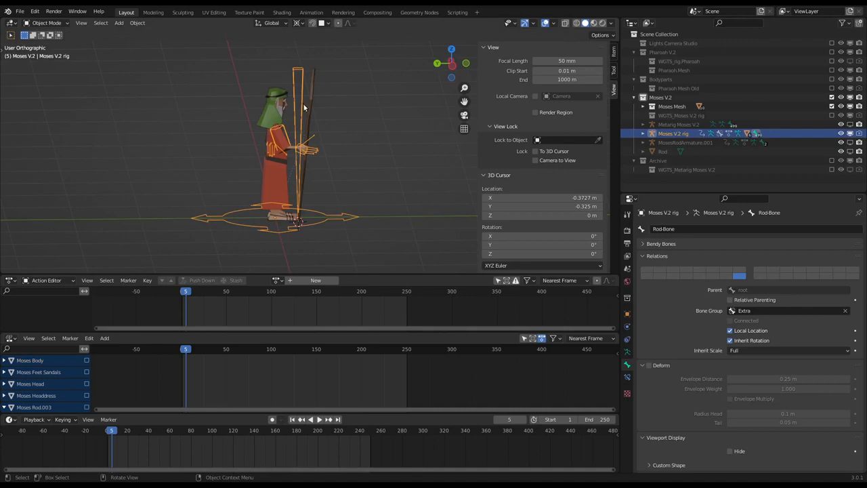
pyautogui.moveTo(328, 130)
pyautogui.mouseDown(button='middle')
pyautogui.moveTo(289, 127)
pyautogui.moveTo(329, 146)
pyautogui.mouseUp(button='middle')
pyautogui.scroll(-1, 288, 127)
pyautogui.scroll(3, 287, 126)
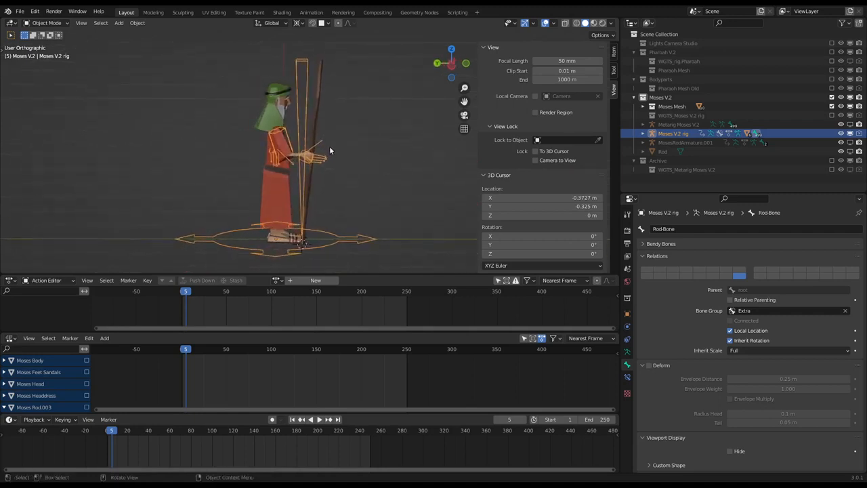
pyautogui.press('Tab')
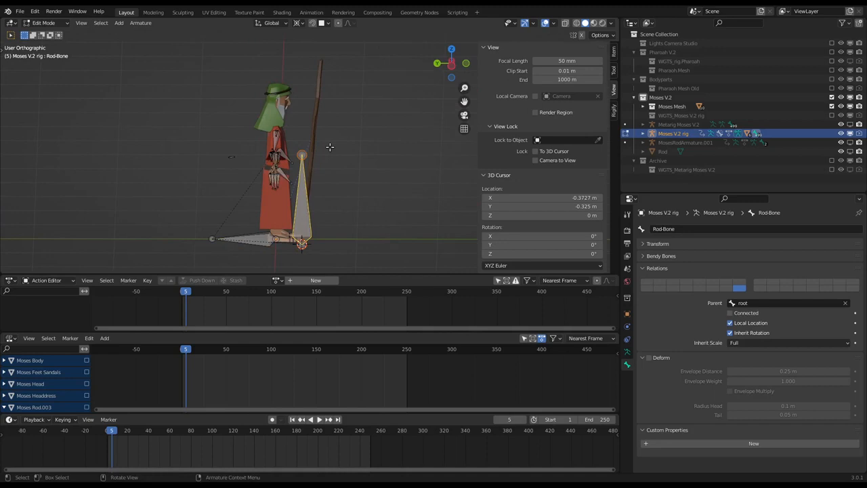
pyautogui.press('Tab')
pyautogui.moveTo(329, 145); pyautogui.dragTo(344, 161, button='middle')
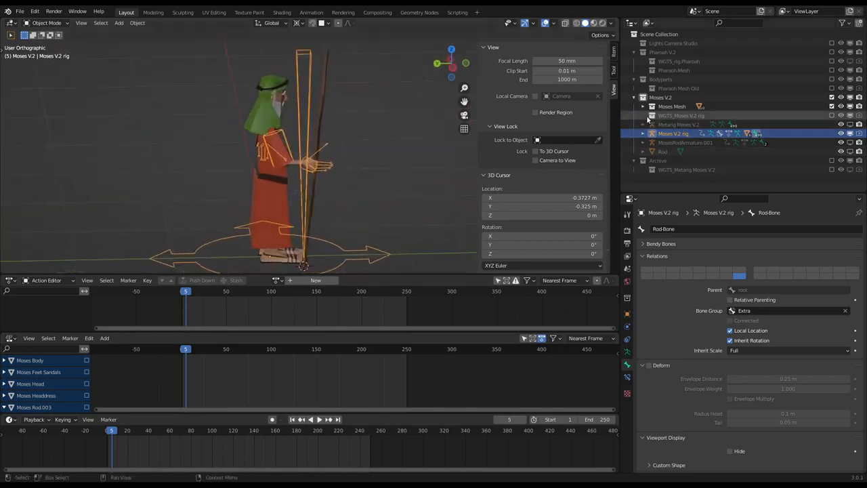
# Re-enable the WGTS_Moses V.2 rig collection, select the tilted Rod widget and search the rig and widget hierarchies for its entry.
pyautogui.click(831, 116)
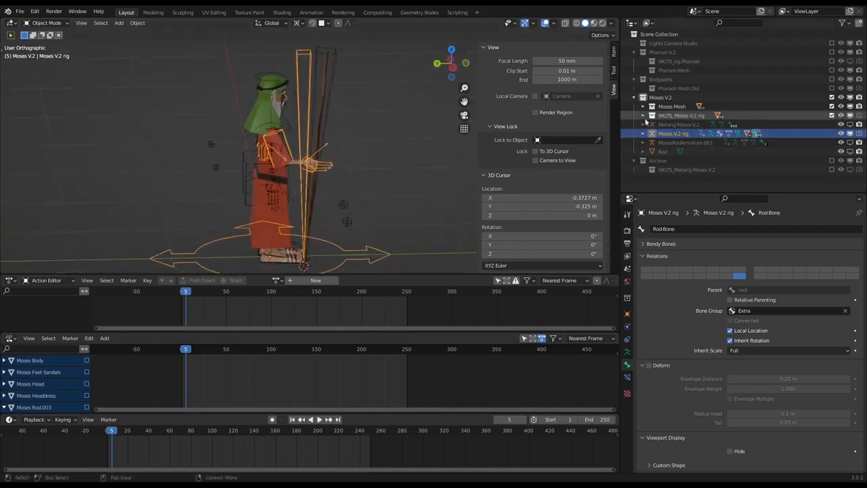
pyautogui.click(327, 109)
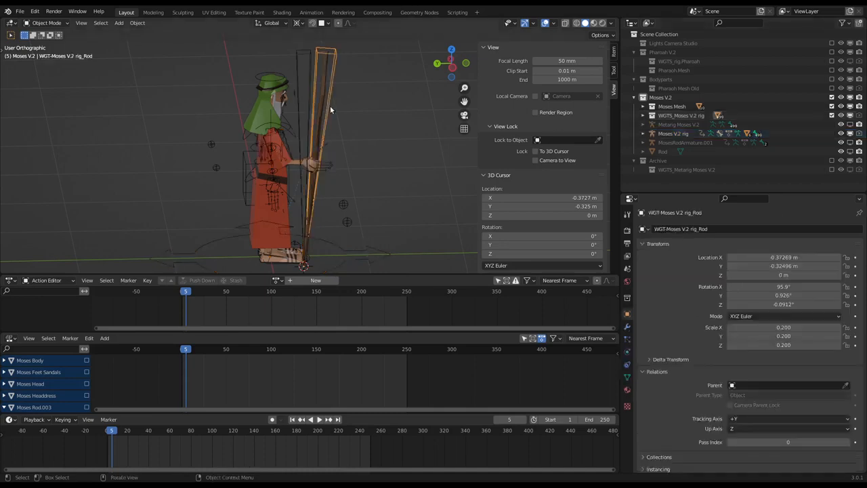
pyautogui.click(644, 134)
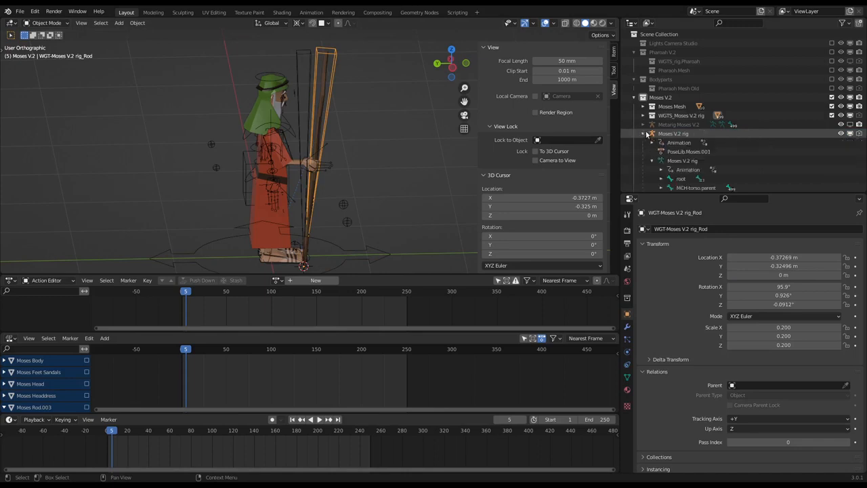
pyautogui.scroll(-5, 681, 126)
pyautogui.scroll(6, 655, 160)
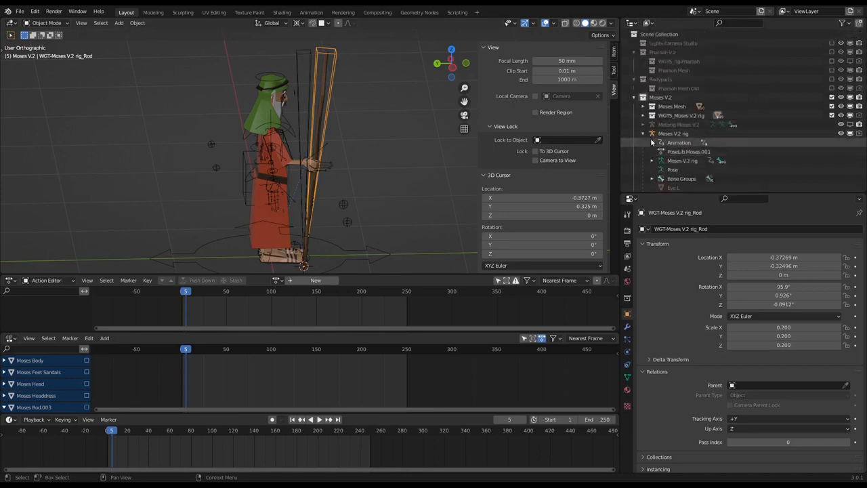
pyautogui.click(644, 134)
pyautogui.click(643, 115)
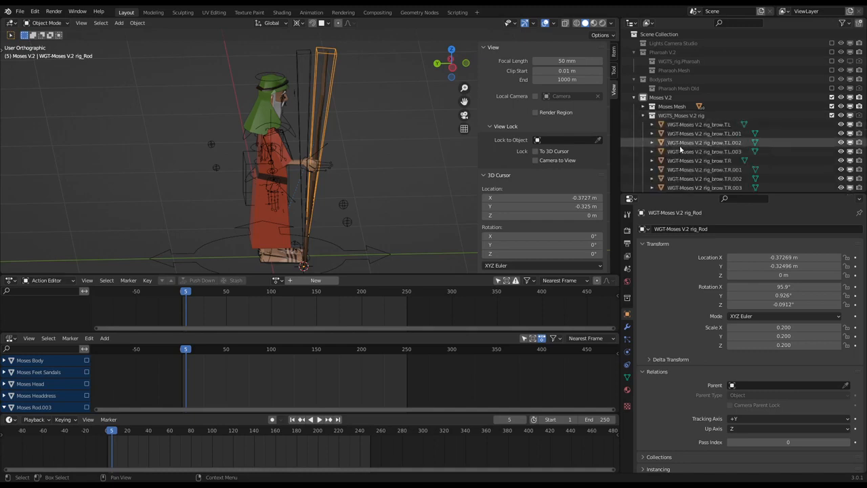
pyautogui.scroll(-20, 704, 145)
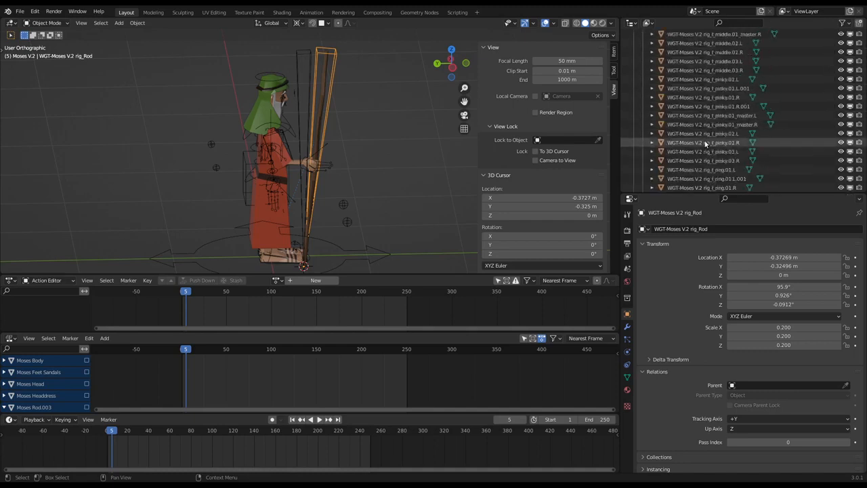
pyautogui.scroll(-18, 704, 144)
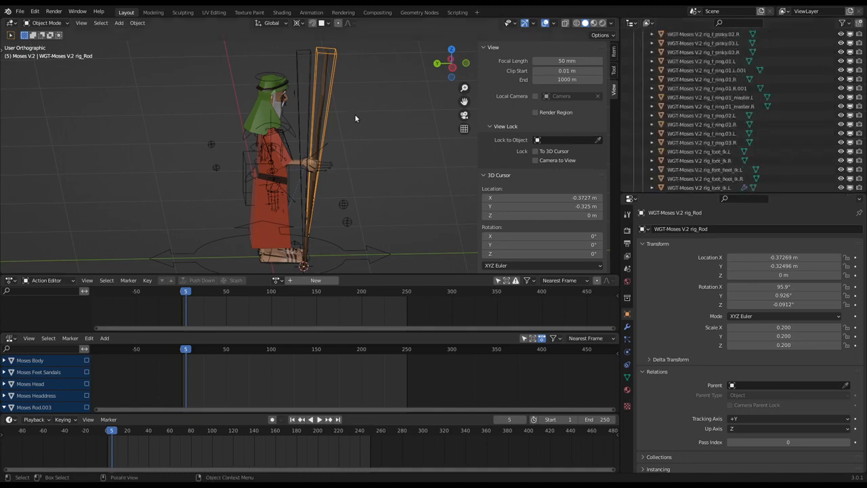
pyautogui.scroll(-15, 792, 144)
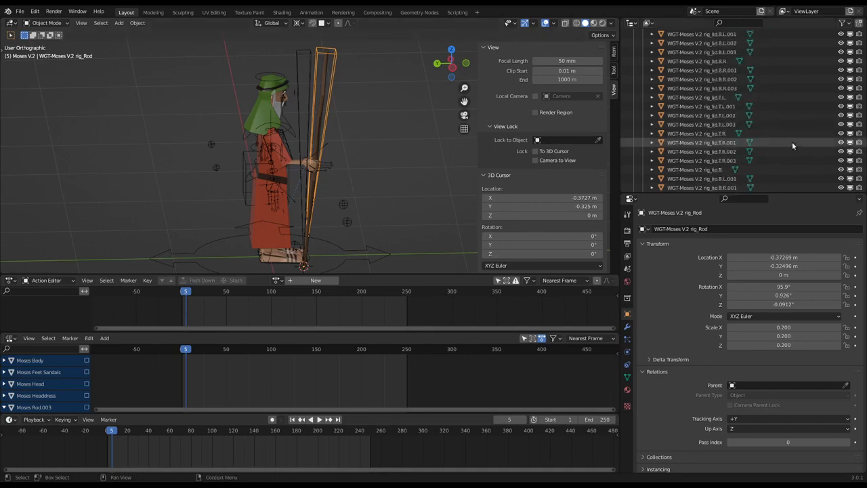
pyautogui.scroll(20, 791, 142)
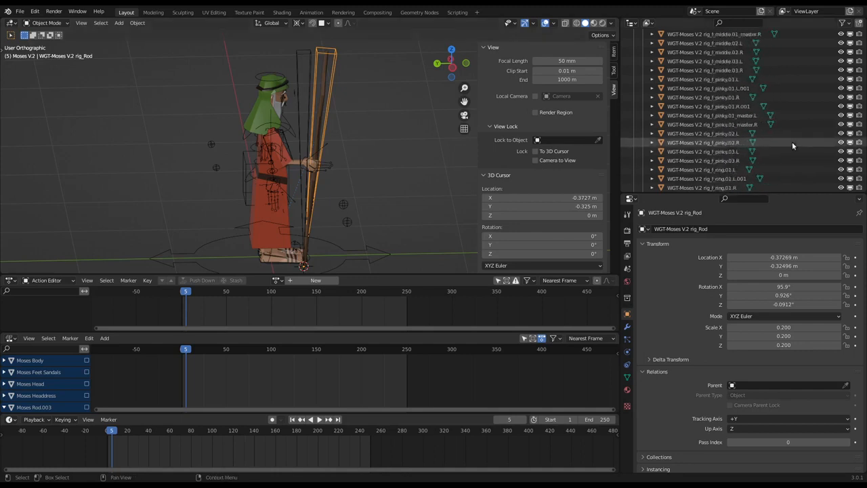
pyautogui.scroll(5, 792, 142)
# Select the Moses V.2 rig, collapse the widget collection and disable the rig in the viewport.
pyautogui.click(309, 77)
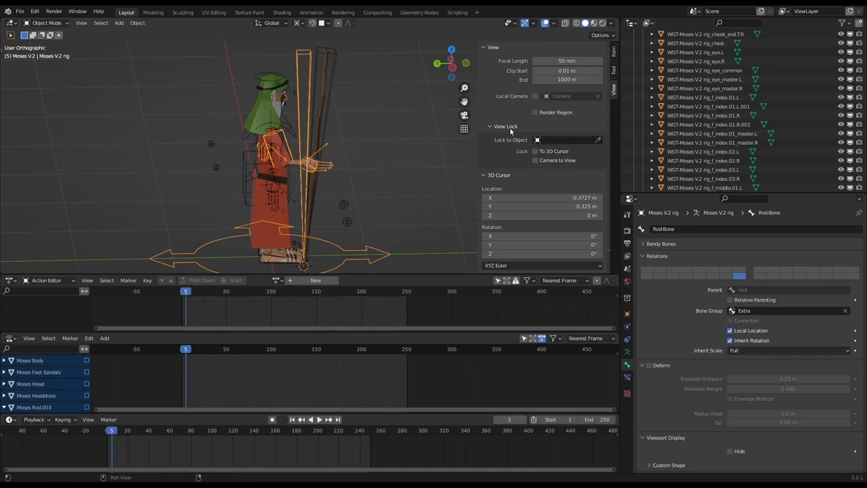
pyautogui.scroll(15, 744, 141)
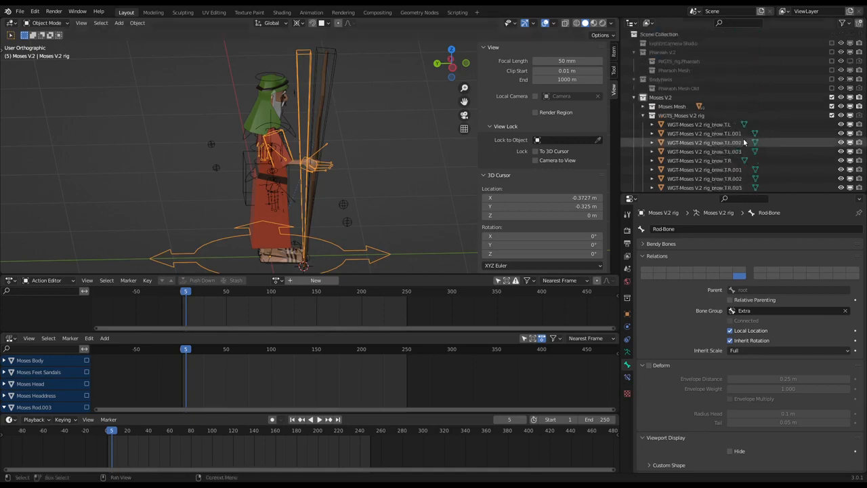
pyautogui.click(643, 116)
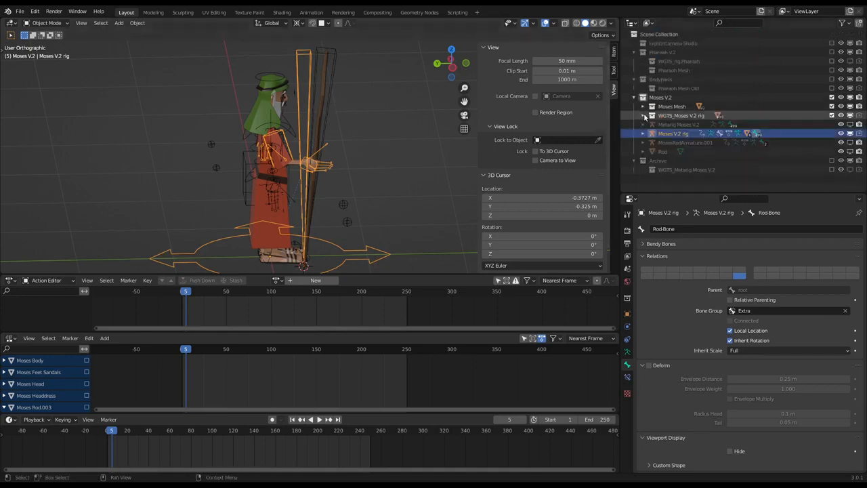
pyautogui.click(850, 135)
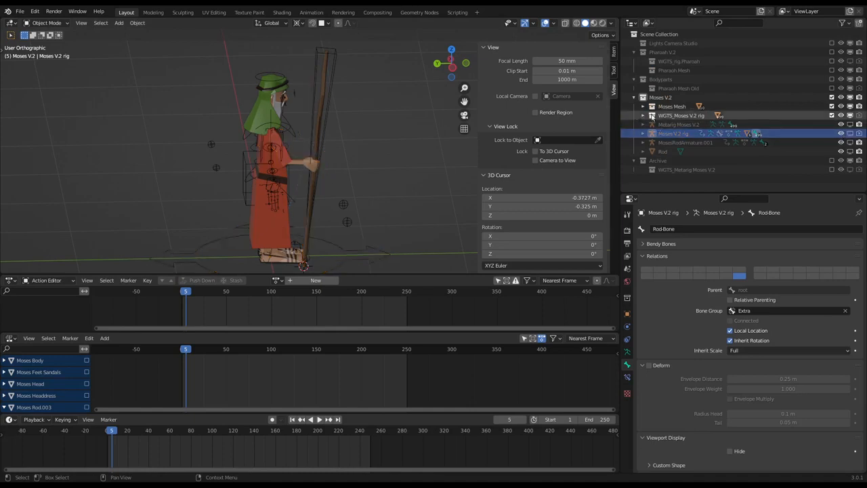
# In the WGTS_Moses V.2 rig collection, enable the Rod-Bone widget in the viewport and hide the tilted Rod widget.
pyautogui.click(647, 116)
pyautogui.click(643, 116)
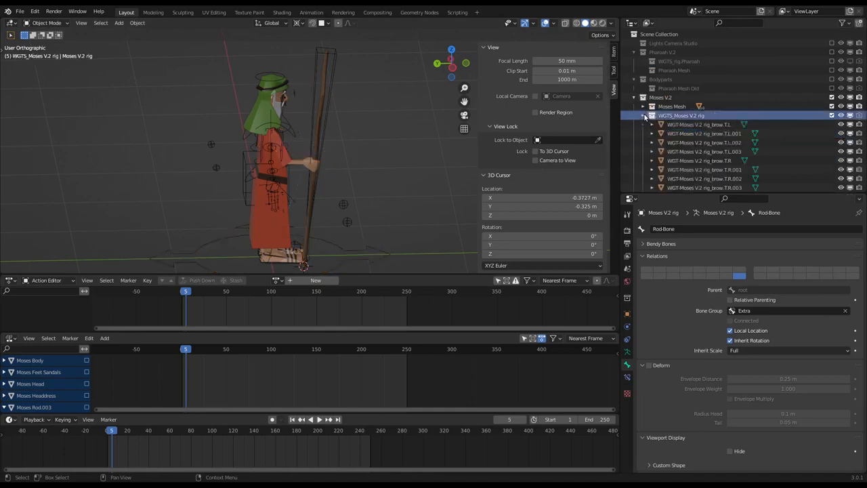
pyautogui.scroll(-15, 718, 133)
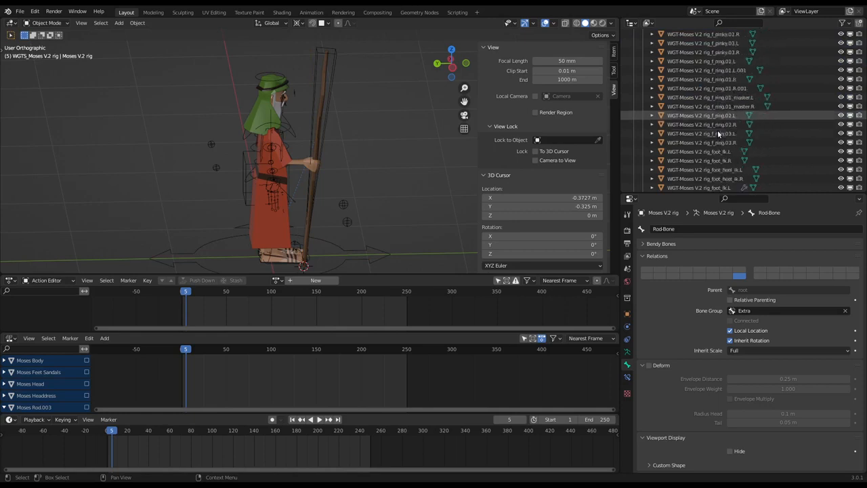
pyautogui.scroll(-10, 717, 130)
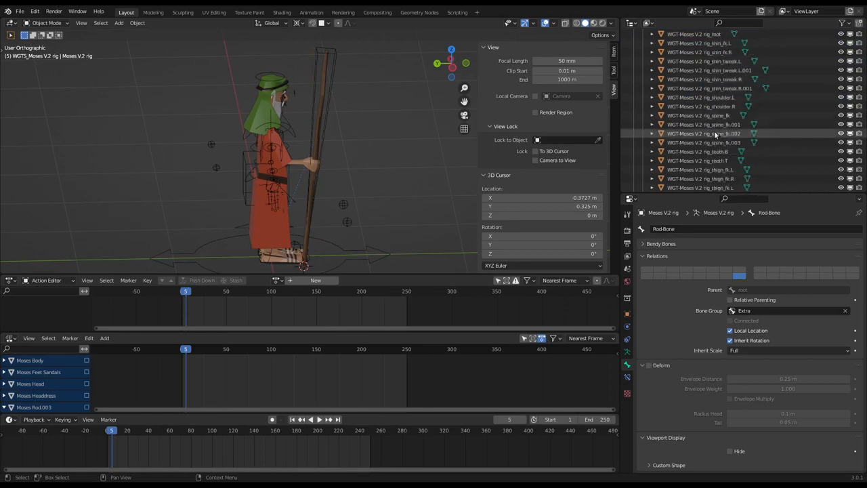
pyautogui.scroll(4, 714, 131)
pyautogui.click(849, 97)
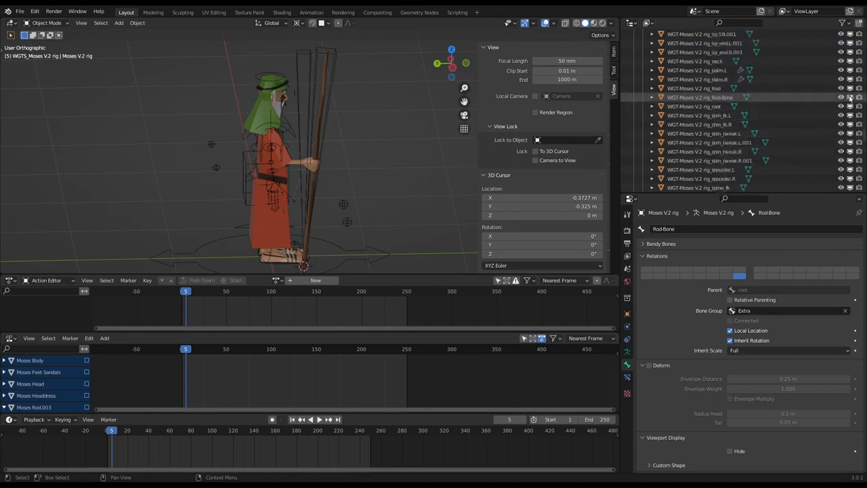
pyautogui.click(318, 90)
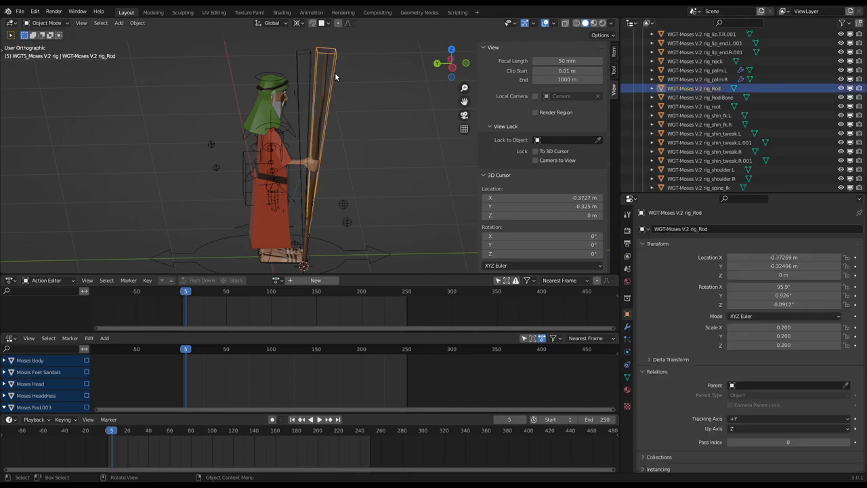
pyautogui.click(841, 88)
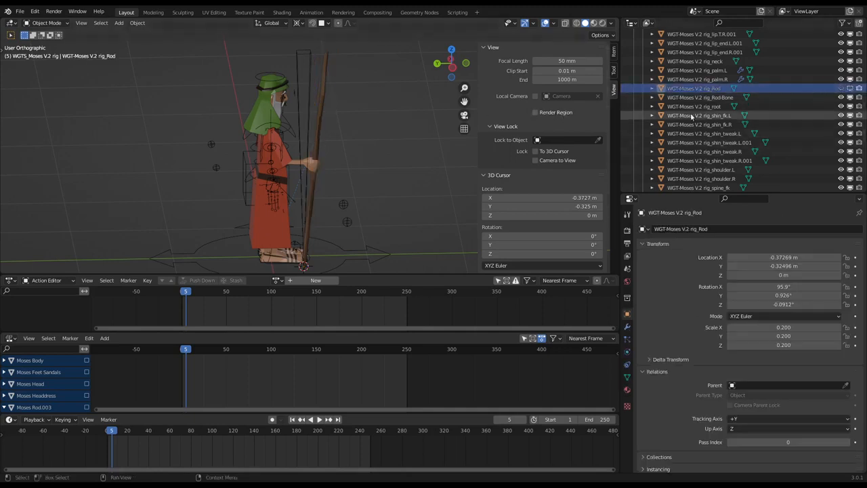
# Select the Rod-Bone widget and rotate its whole mesh about 1° in front view to match the rod mesh.
pyautogui.click(314, 91)
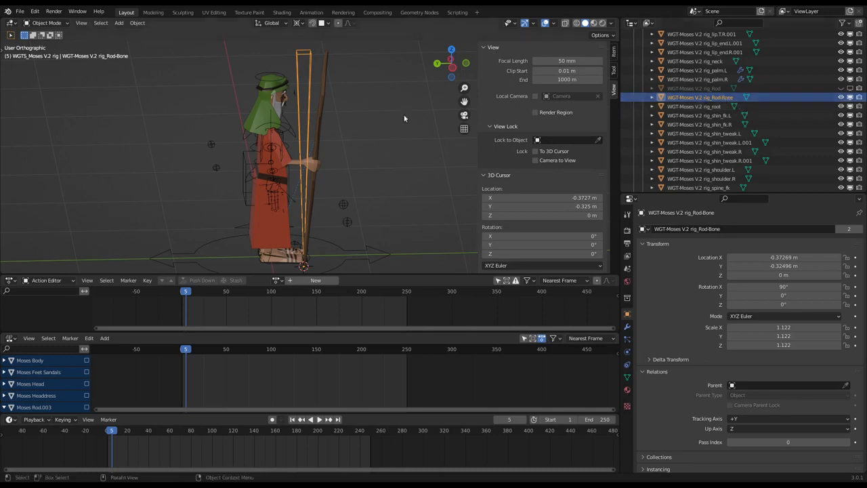
pyautogui.press('Tab')
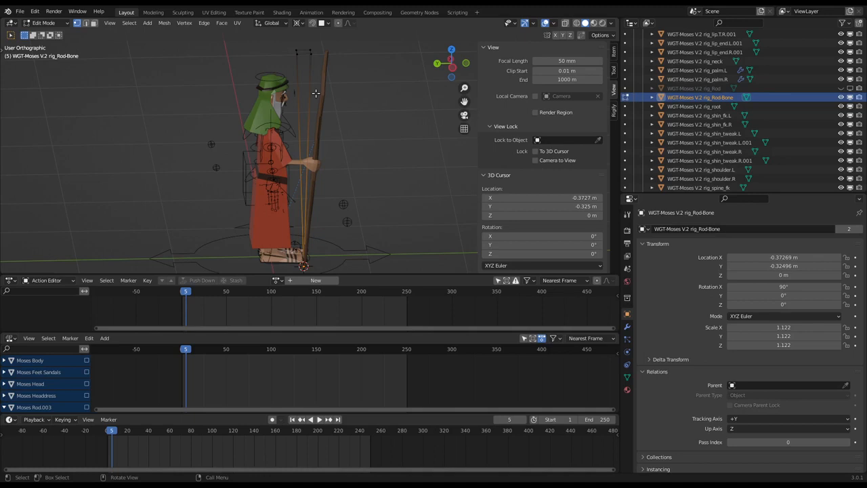
pyautogui.press('a')
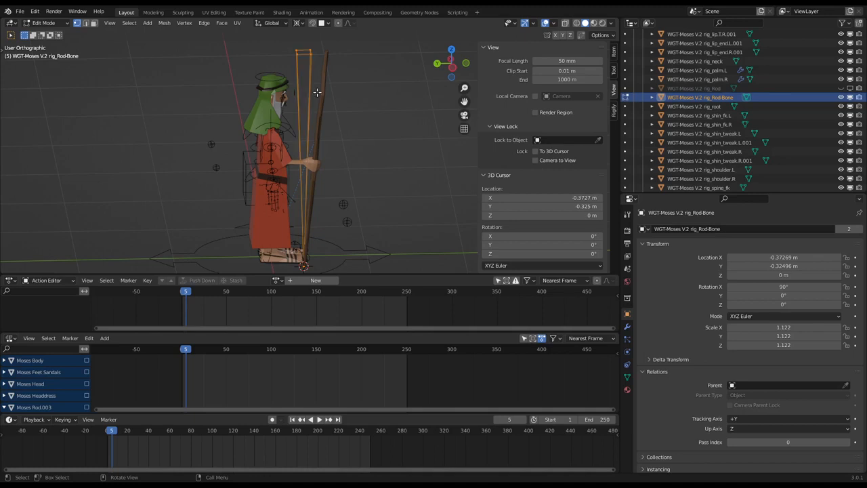
pyautogui.press('KP_3')
pyautogui.press('KP_1')
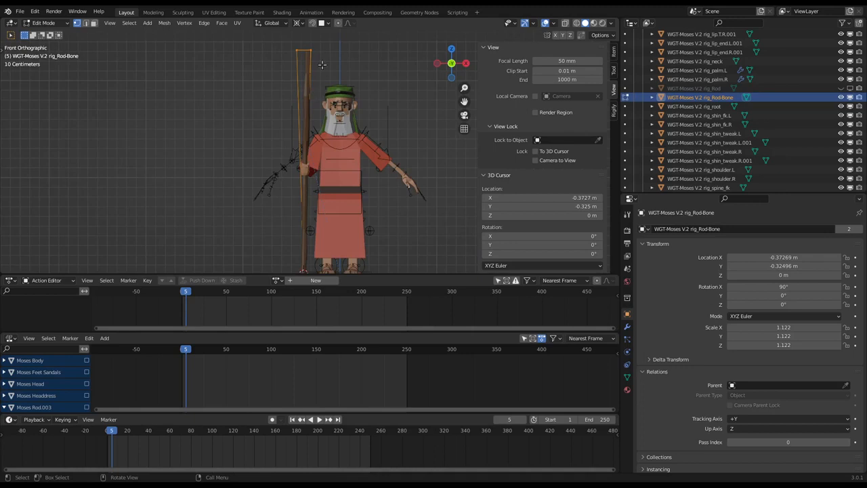
pyautogui.press('r')
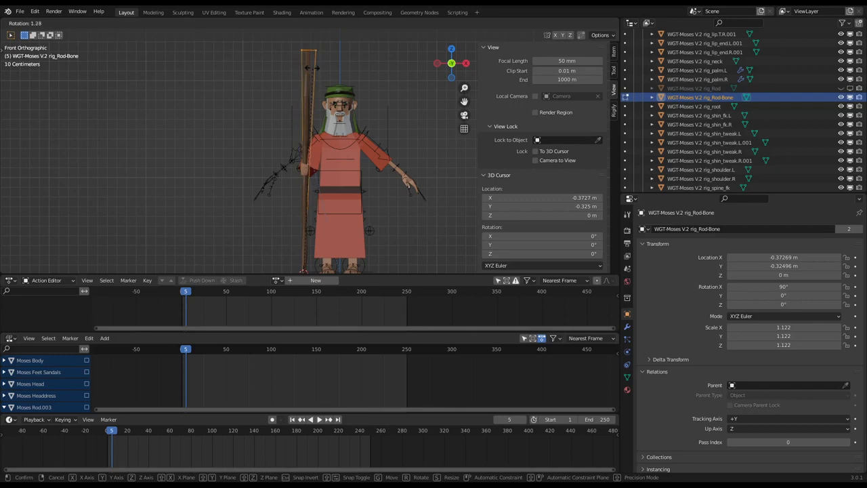
pyautogui.click(311, 66)
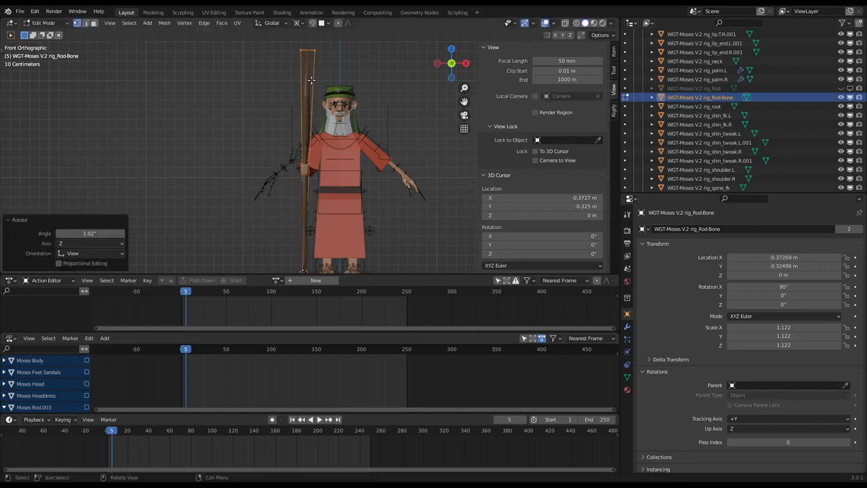
# Rotate the Rod-Bone widget's mesh about 6° in left side view so it lines up with the tilted rod.
pyautogui.press('ctrl+KP_3')
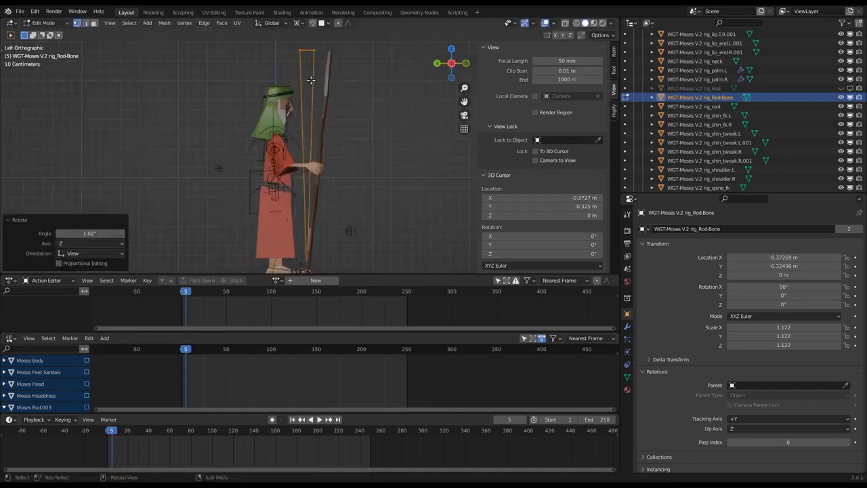
pyautogui.press('r')
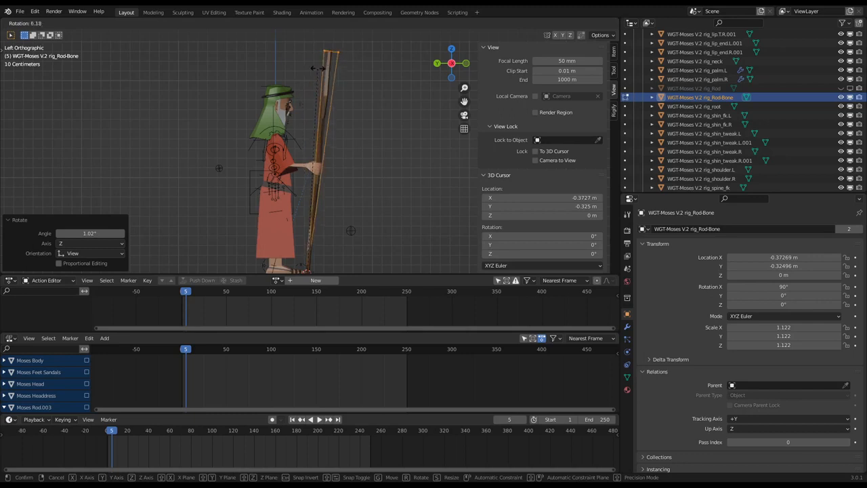
pyautogui.click(315, 68)
pyautogui.scroll(3, 325, 68)
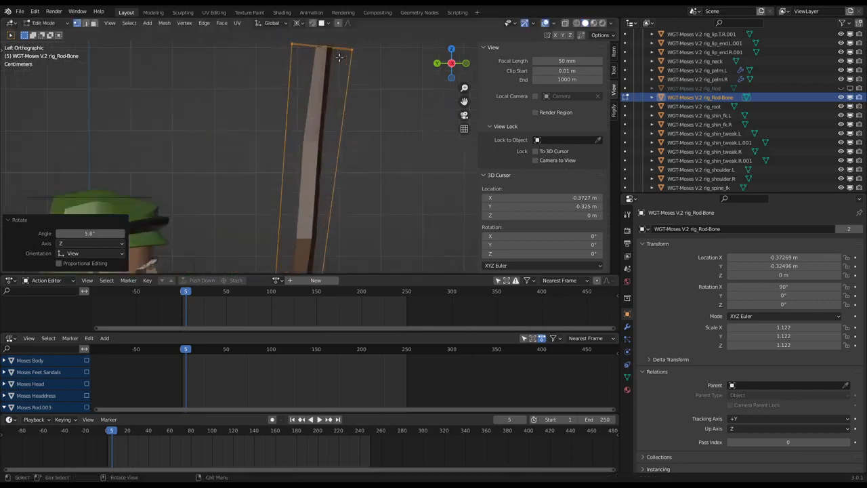
pyautogui.scroll(-8, 331, 66)
pyautogui.scroll(-1, 332, 65)
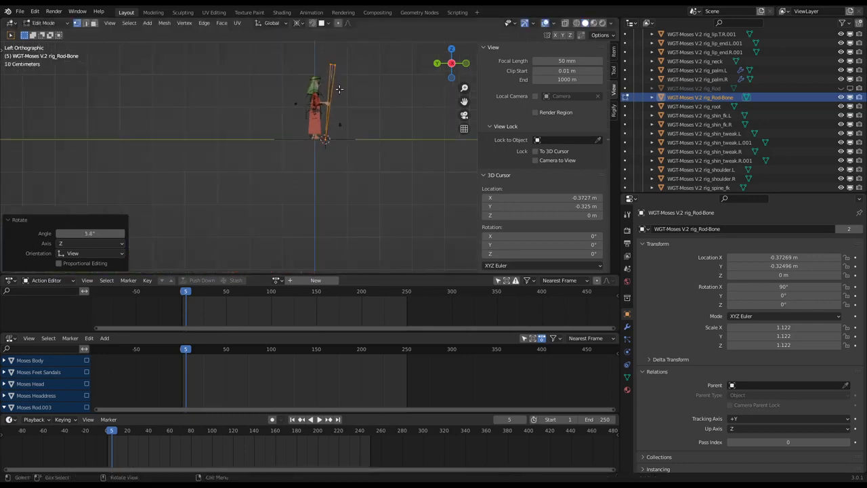
# Leave Edit Mode, exclude the collapsed WGTS_Moses V.2 rig collection from the view layer and enable the Moses V.2 rig in the viewport.
pyautogui.press('Tab')
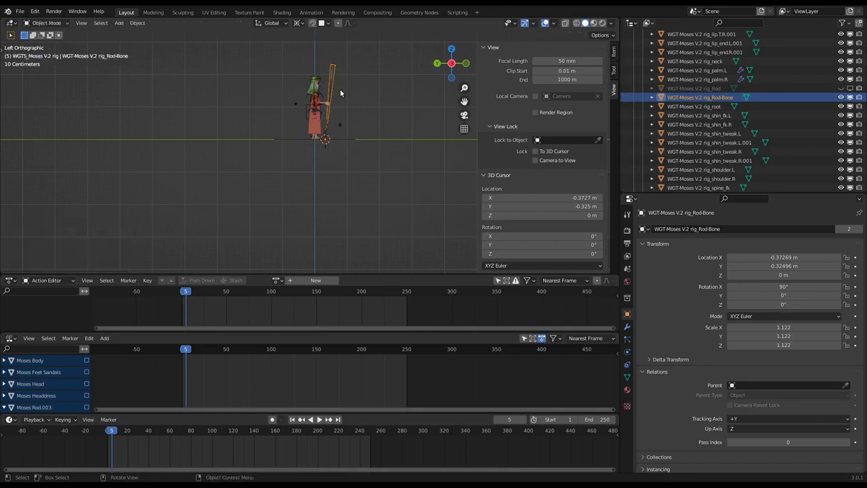
pyautogui.scroll(10, 720, 107)
pyautogui.scroll(12, 721, 106)
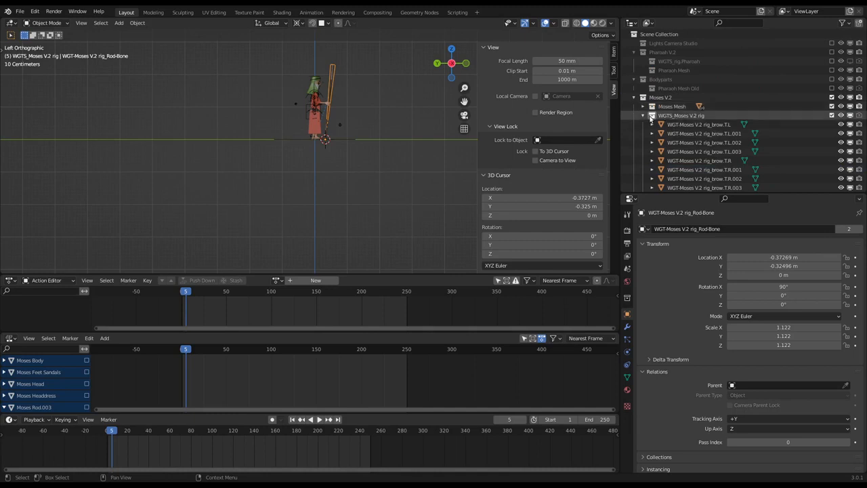
pyautogui.click(643, 116)
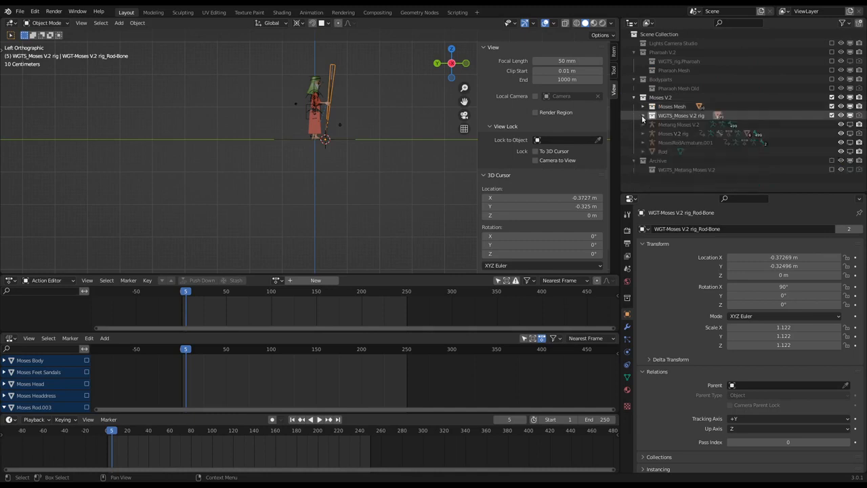
pyautogui.click(832, 115)
pyautogui.click(850, 134)
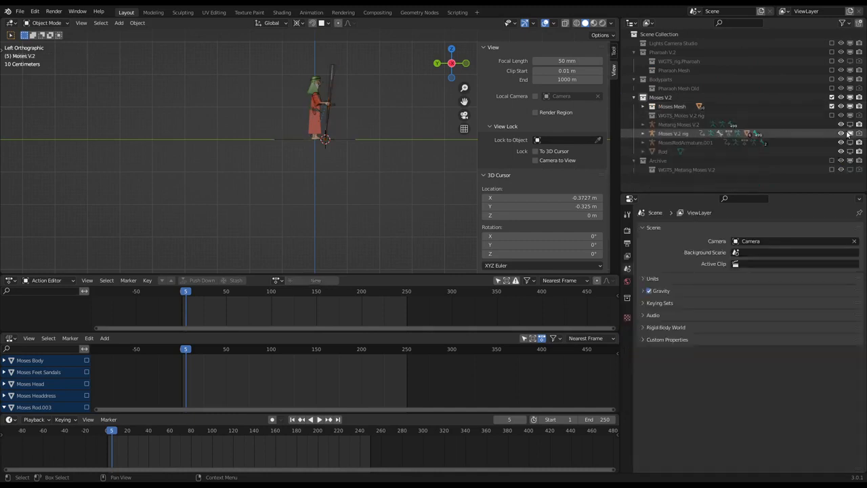
pyautogui.click(858, 133)
pyautogui.scroll(5, 345, 88)
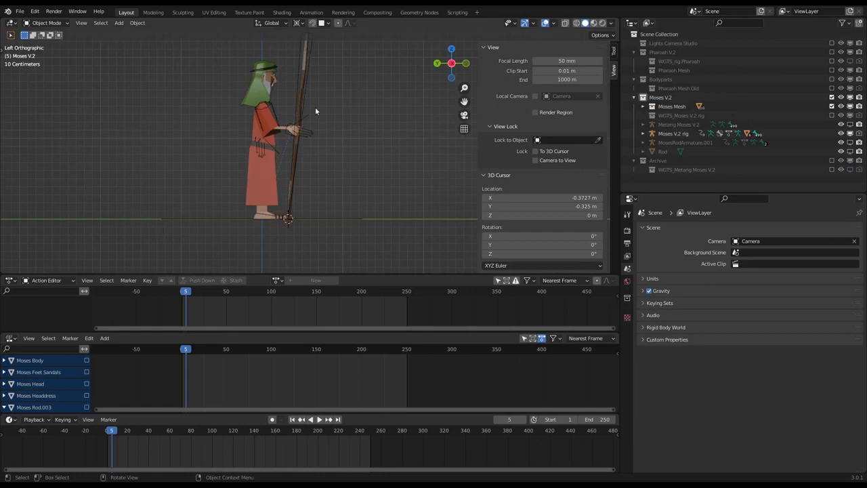
# Select the Moses V.2 rig, enter Pose Mode and test-move the Rod-Bone without keeping the move.
pyautogui.click(308, 95)
pyautogui.hotkey('ctrl', 'Tab')
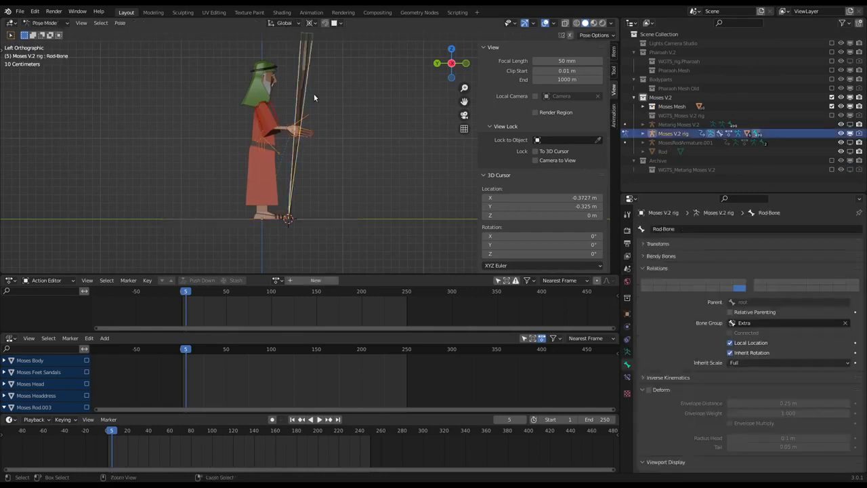
pyautogui.press('g')
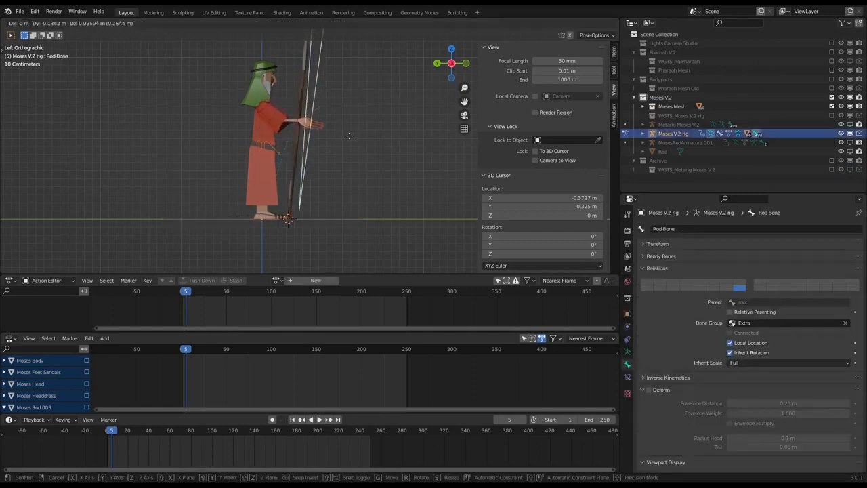
pyautogui.rightClick(352, 134)
# Hide the Fingers and Arm.R (IK) rig layers, leaving only the Rod and Root layers shown.
pyautogui.click(613, 51)
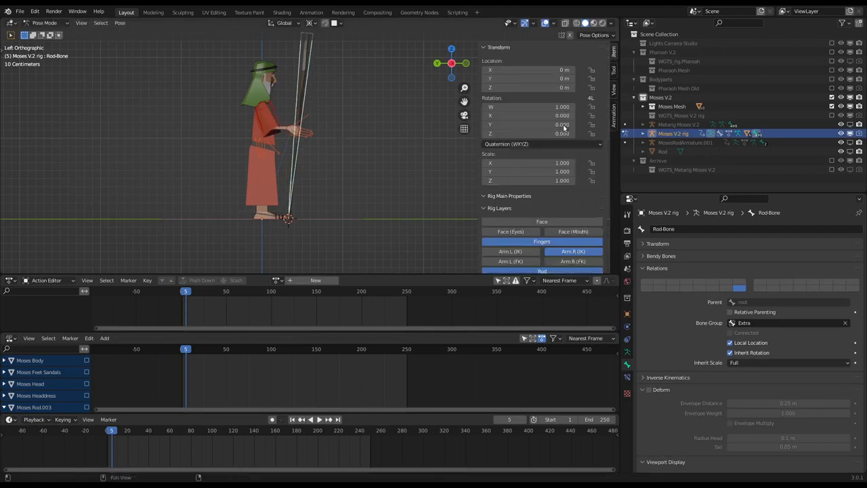
pyautogui.scroll(-5, 577, 154)
pyautogui.click(577, 159)
pyautogui.click(582, 180)
pyautogui.click(541, 121)
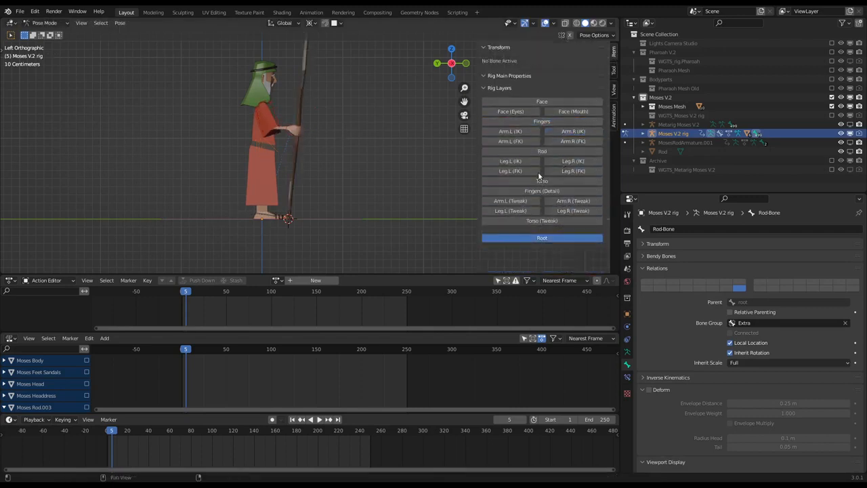
pyautogui.scroll(-3, 361, 140)
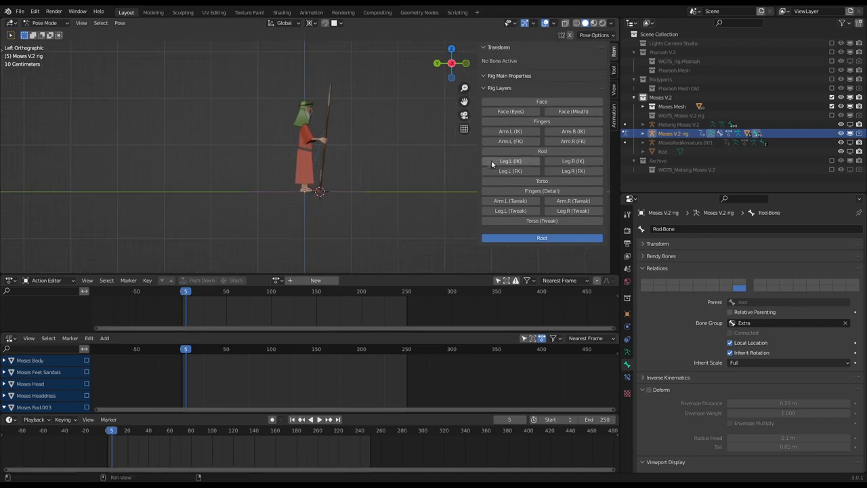
pyautogui.click(542, 151)
# Select the Rod-Bone and test how the hand follows it by moving and rotating it without keeping the change.
pyautogui.click(328, 129)
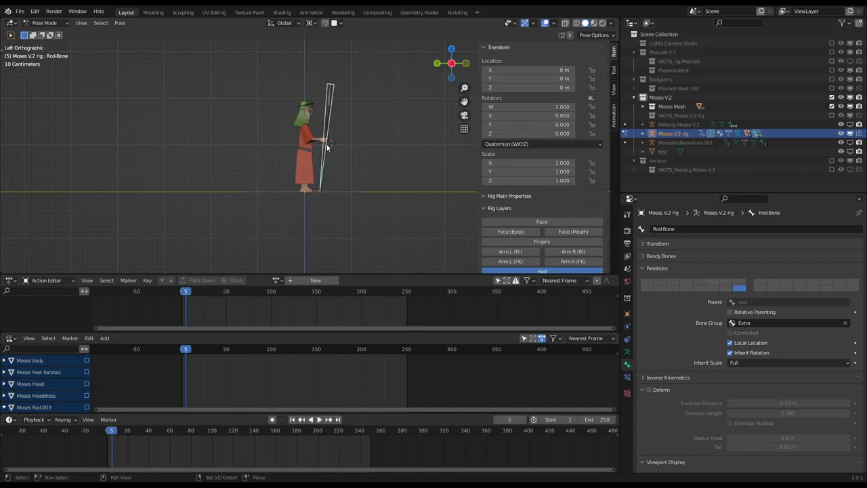
pyautogui.scroll(5, 327, 142)
pyautogui.press('r')
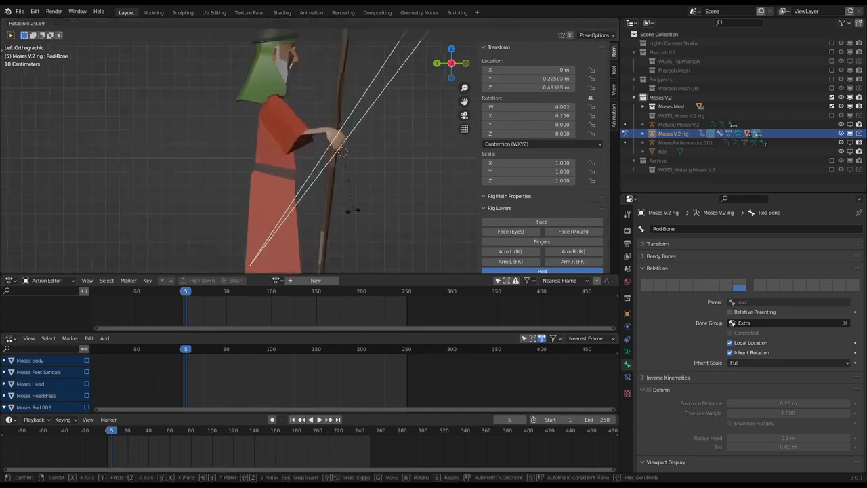
pyautogui.press('Escape')
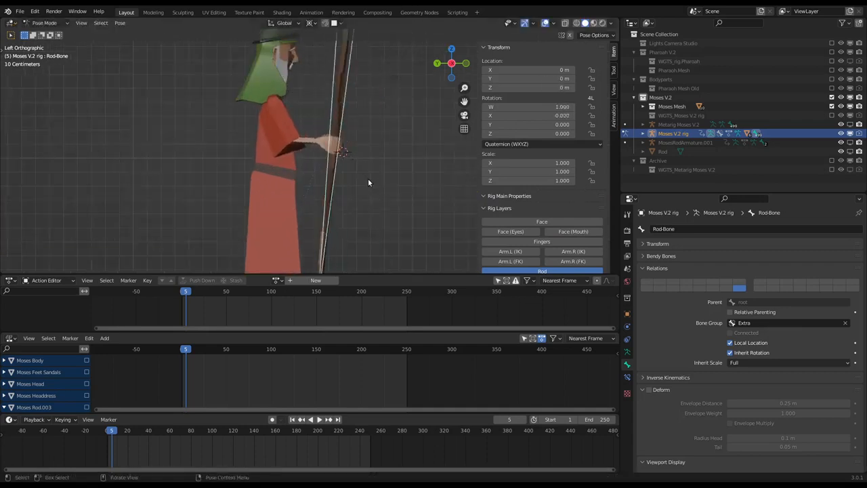
# In Object Mode, select the Moses Rod.003 mesh followed by the Moses V.2 rig, and enter Pose Mode with the Rod-Bone active.
pyautogui.hotkey('ctrl', 'Tab')
pyautogui.click(339, 83)
pyautogui.scroll(-1, 364, 101)
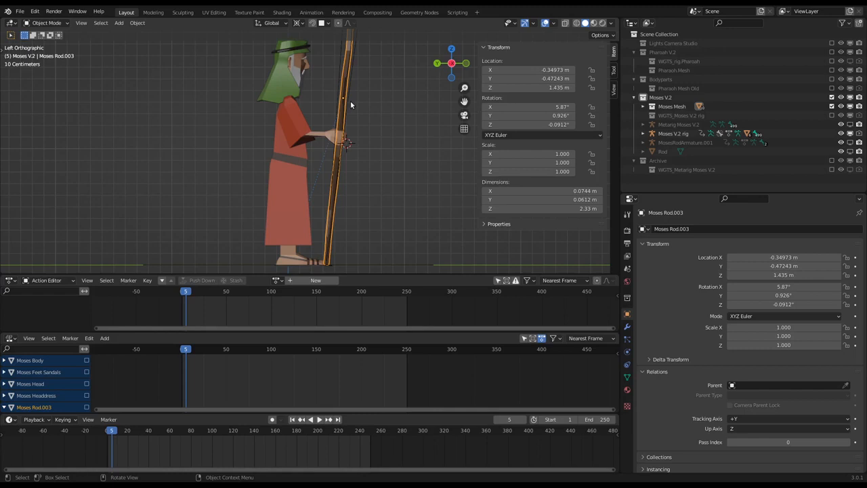
pyautogui.click(350, 104)
pyautogui.hotkey('ctrl', 'Tab')
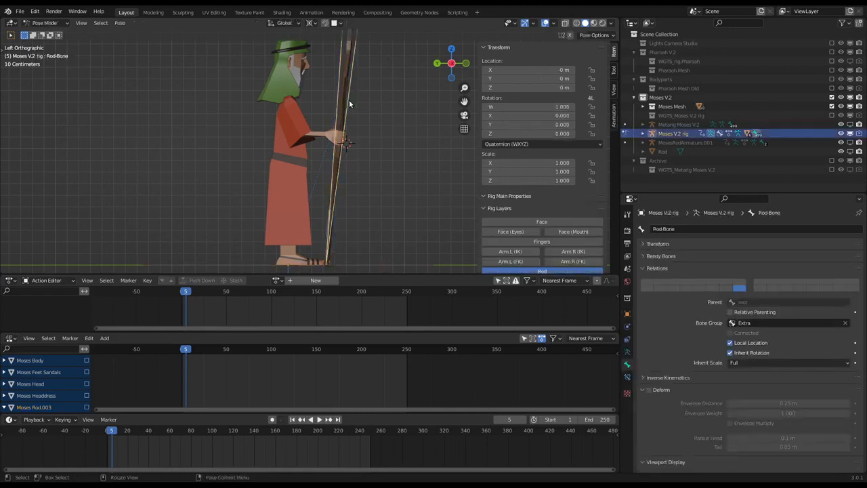
# Inspect the bones on armature layer 30, and replace that layer with layer 31 beside the Rod and Root layers.
pyautogui.click(627, 350)
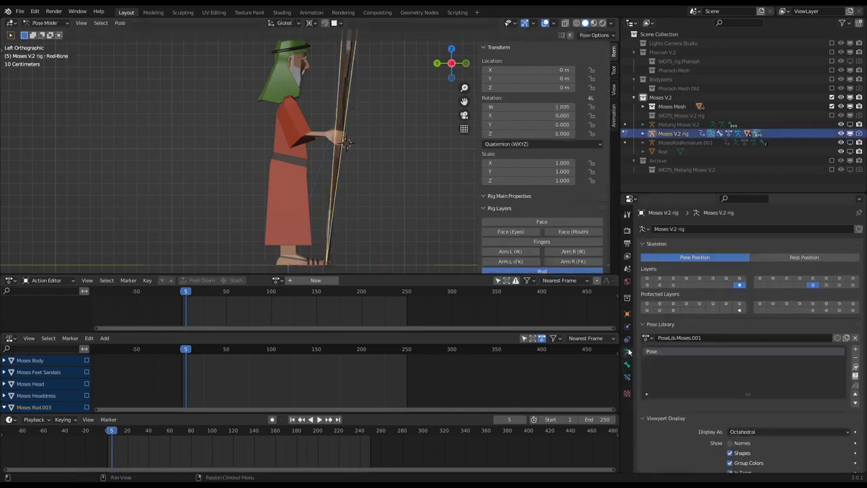
pyautogui.keyDown('shift'); pyautogui.click(826, 284); pyautogui.keyUp('shift')
pyautogui.moveTo(305, 203); pyautogui.dragTo(474, 207, button='middle')
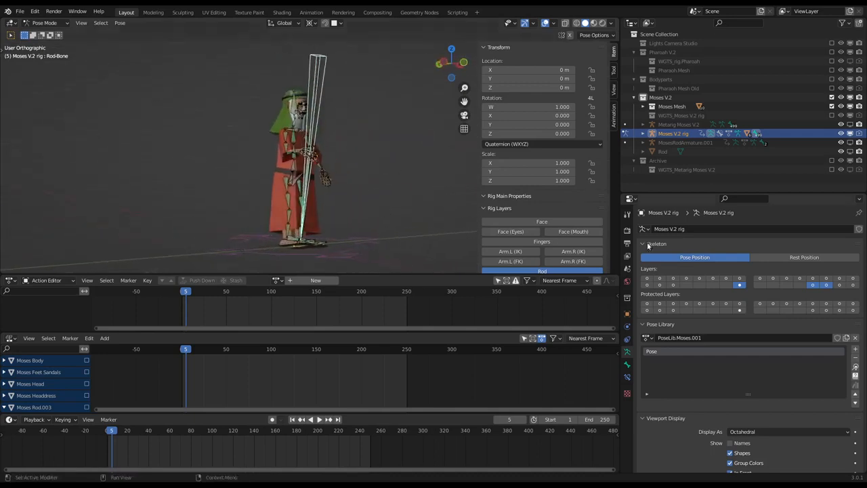
pyautogui.keyDown('shift'); pyautogui.click(829, 287); pyautogui.keyUp('shift')
pyautogui.keyDown('shift'); pyautogui.click(839, 287); pyautogui.keyUp('shift')
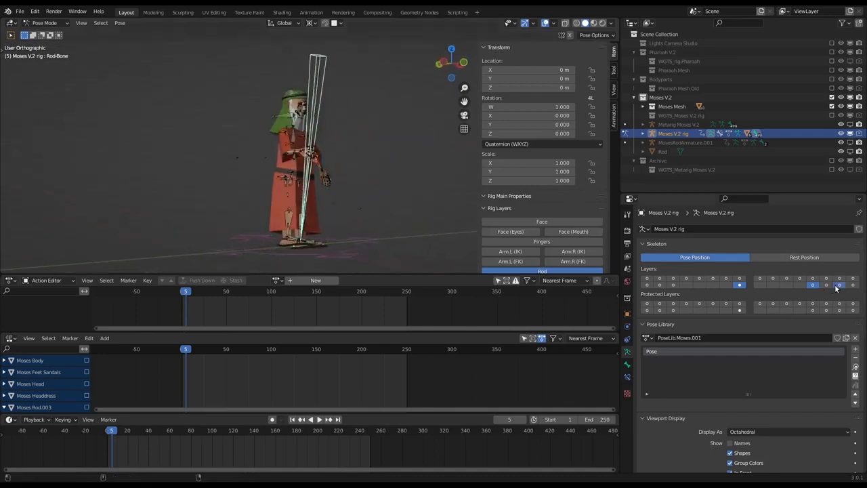
pyautogui.moveTo(329, 211); pyautogui.dragTo(403, 230, button='middle')
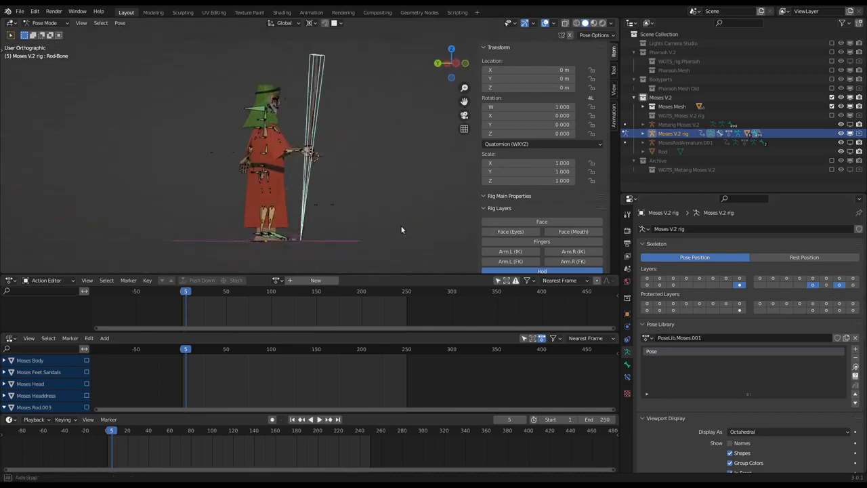
# Compare the bones on armature layers 30, 31 and 32, leaving layer 32 shown beside the Rod and Root layers.
pyautogui.keyDown('shift'); pyautogui.click(854, 287); pyautogui.keyUp('shift')
pyautogui.keyDown('shift'); pyautogui.click(840, 286); pyautogui.keyUp('shift')
pyautogui.moveTo(274, 211); pyautogui.dragTo(257, 218, button='middle')
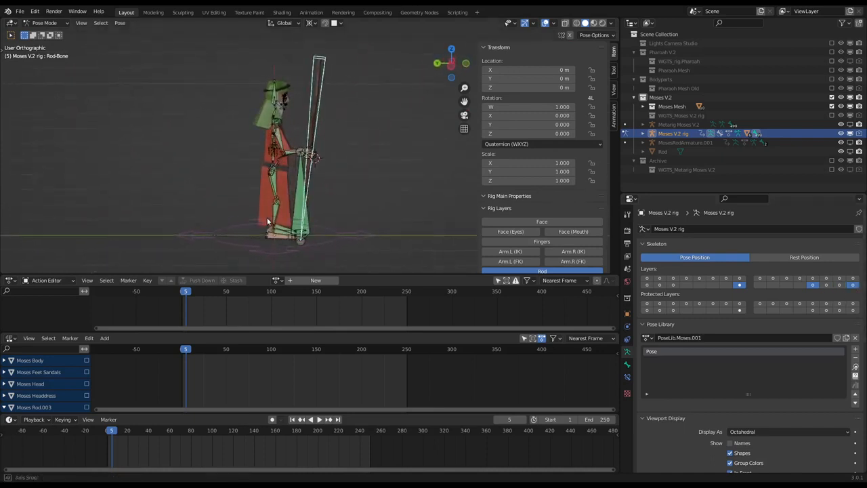
pyautogui.keyDown('shift'); pyautogui.click(852, 286); pyautogui.keyUp('shift')
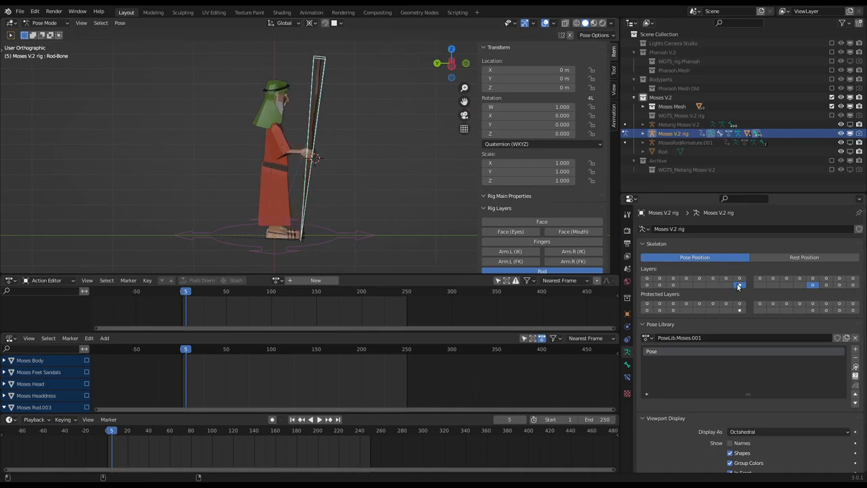
pyautogui.keyDown('shift'); pyautogui.click(853, 287); pyautogui.keyUp('shift')
pyautogui.keyDown('shift'); pyautogui.click(853, 287); pyautogui.keyUp('shift')
pyautogui.scroll(2, 326, 231)
pyautogui.keyDown('shift'); pyautogui.click(840, 286); pyautogui.keyUp('shift')
pyautogui.keyDown('shift'); pyautogui.click(840, 286); pyautogui.keyUp('shift')
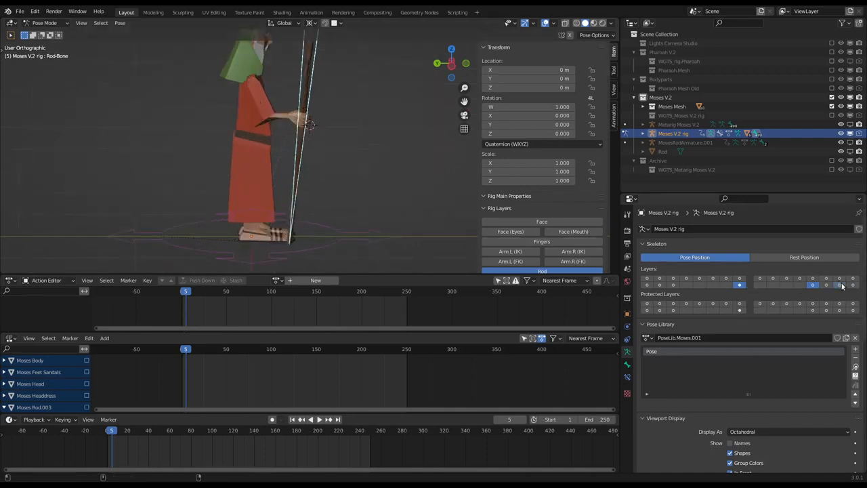
pyautogui.keyDown('shift'); pyautogui.click(826, 285); pyautogui.keyUp('shift')
pyautogui.keyDown('shift'); pyautogui.click(826, 286); pyautogui.keyUp('shift')
pyautogui.keyDown('shift'); pyautogui.click(851, 286); pyautogui.keyUp('shift')
# Select the ORG-Rod-Bone, and test moving and rotating the neighbouring Rod-Bone without keeping the change.
pyautogui.click(301, 211)
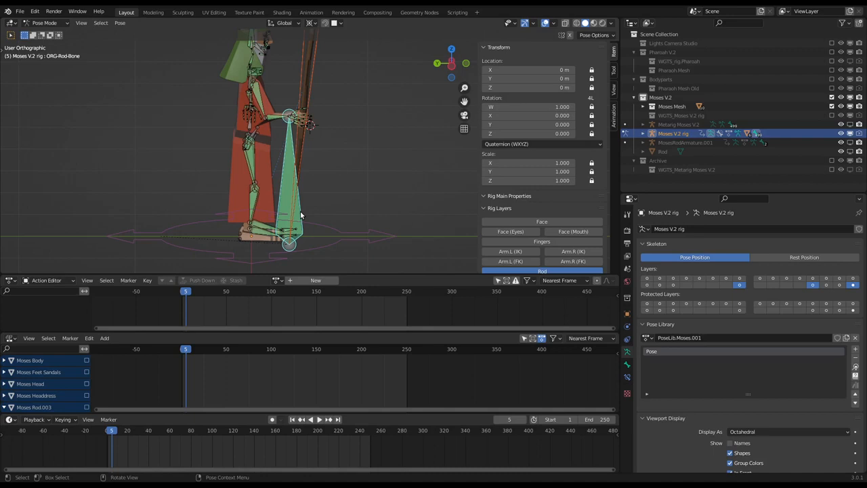
pyautogui.moveTo(300, 211); pyautogui.dragTo(321, 168, button='middle')
pyautogui.click(308, 158)
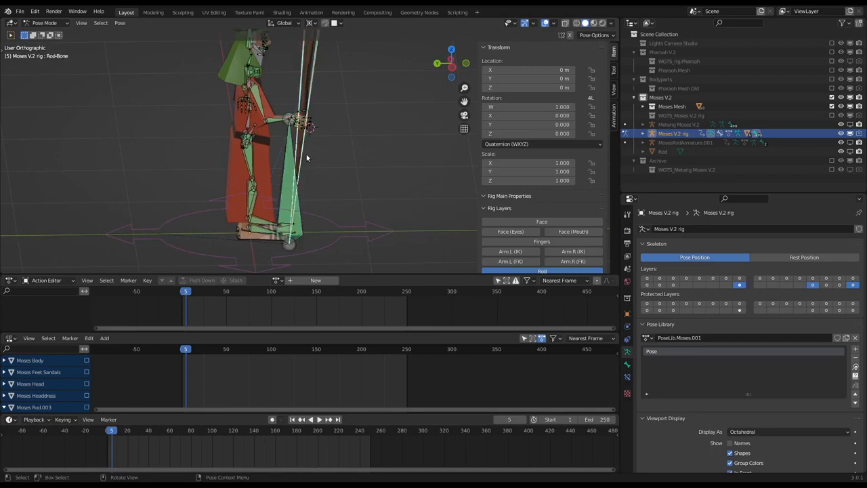
pyautogui.press('g')
pyautogui.press('r')
pyautogui.rightClick(376, 173)
pyautogui.moveTo(381, 201); pyautogui.dragTo(340, 175, button='middle')
# In Edit Mode, select the Rod-Bone that overlaps the ORG-Rod-Bone, and return to Pose Mode with the Rod-Bone active.
pyautogui.click(281, 194)
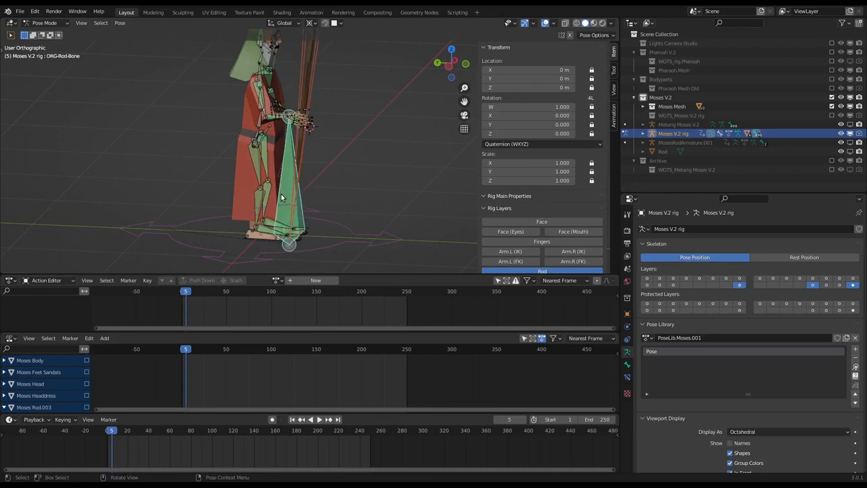
pyautogui.moveTo(282, 194); pyautogui.dragTo(308, 177, button='middle')
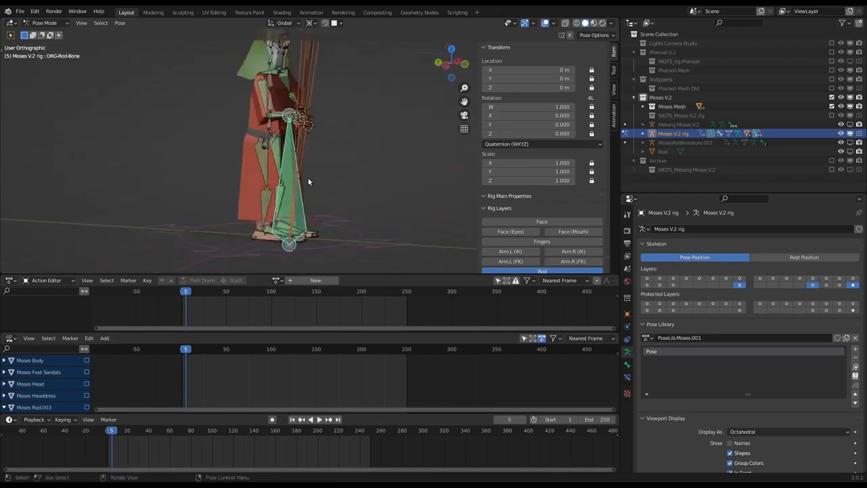
pyautogui.press('Tab')
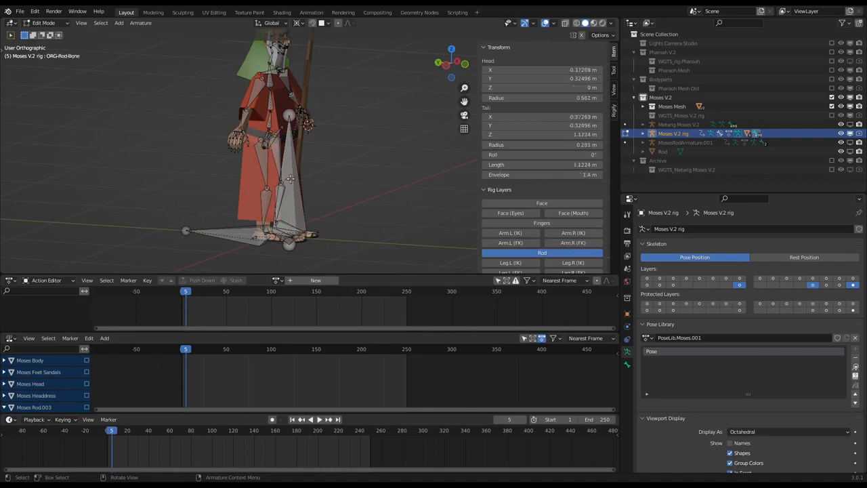
pyautogui.moveTo(296, 205)
pyautogui.mouseDown(button='middle')
pyautogui.moveTo(302, 201)
pyautogui.moveTo(289, 195)
pyautogui.mouseUp(button='middle')
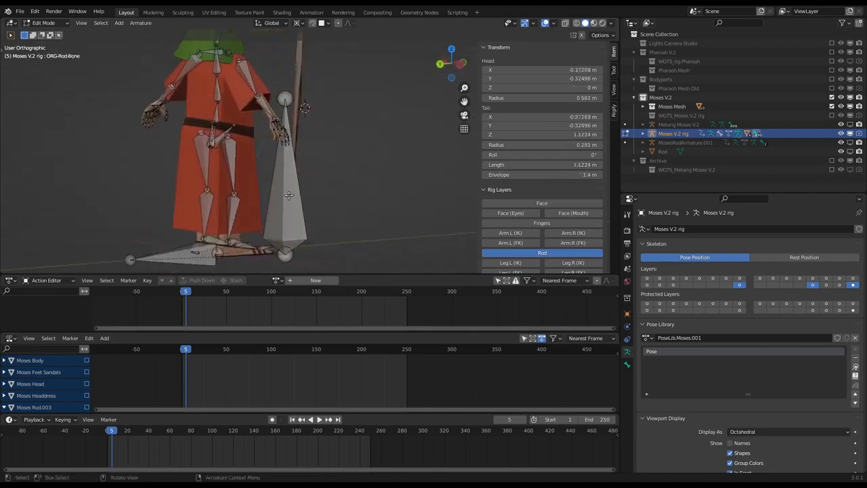
pyautogui.click(288, 195)
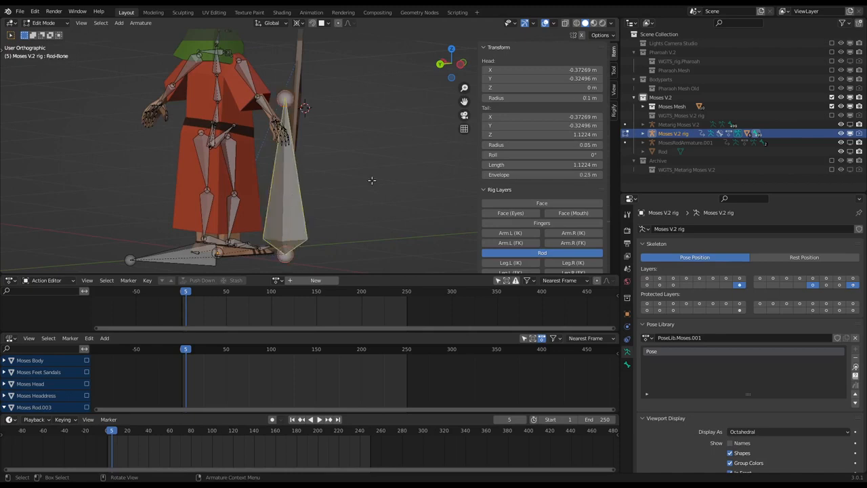
pyautogui.press('Tab')
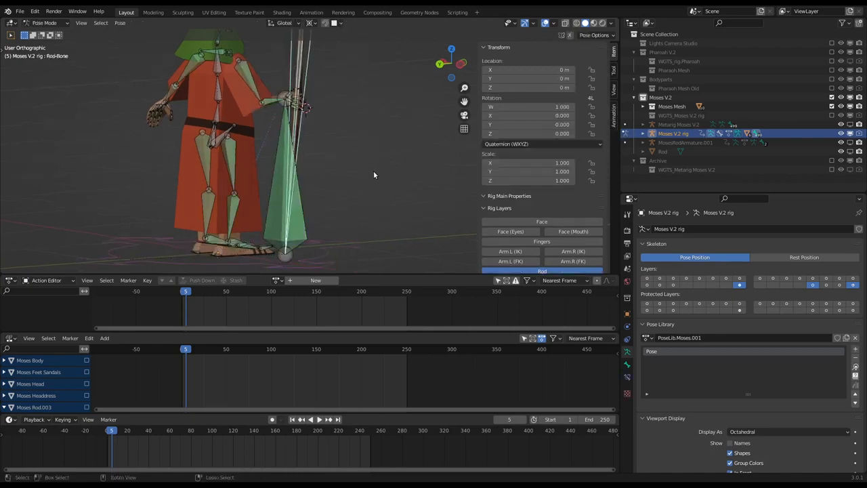
# In Object Mode, select the Moses Rod.003 mesh followed by the Moses V.2 rig, and parent the mesh with the Bone option.
pyautogui.hotkey('ctrl', 'Tab')
pyautogui.moveTo(366, 175); pyautogui.dragTo(296, 145, button='middle')
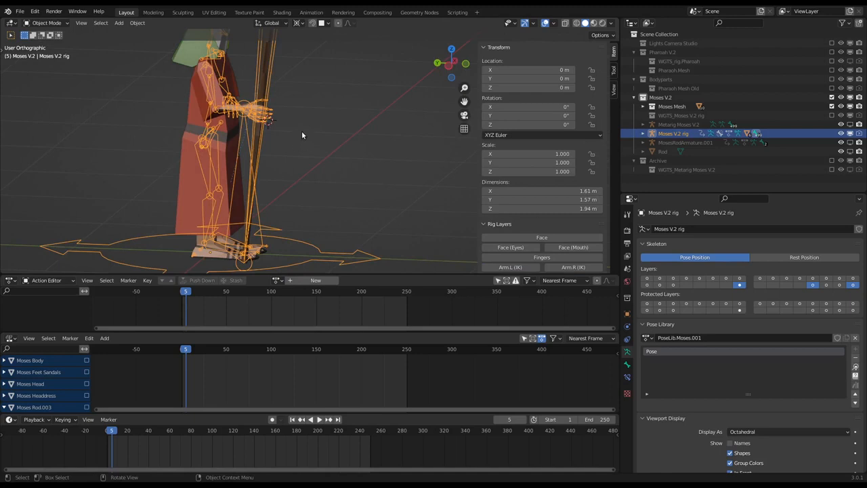
pyautogui.click(263, 82)
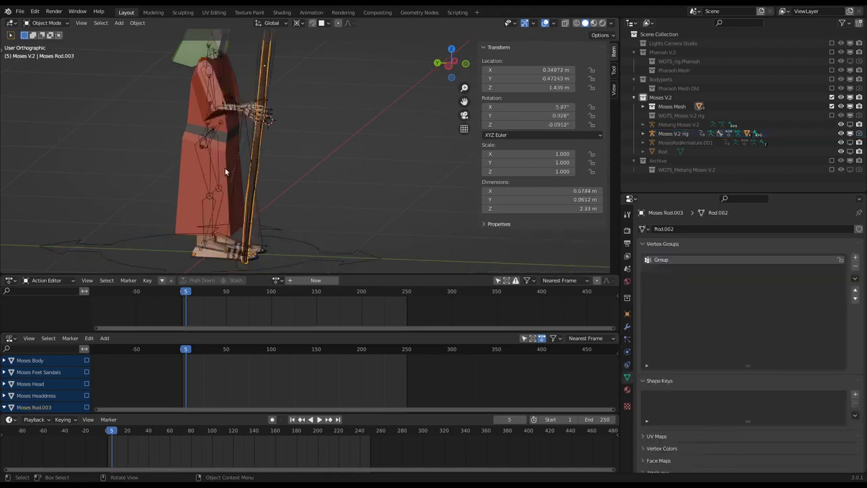
pyautogui.keyDown('shift'); pyautogui.click(284, 237); pyautogui.keyUp('shift')
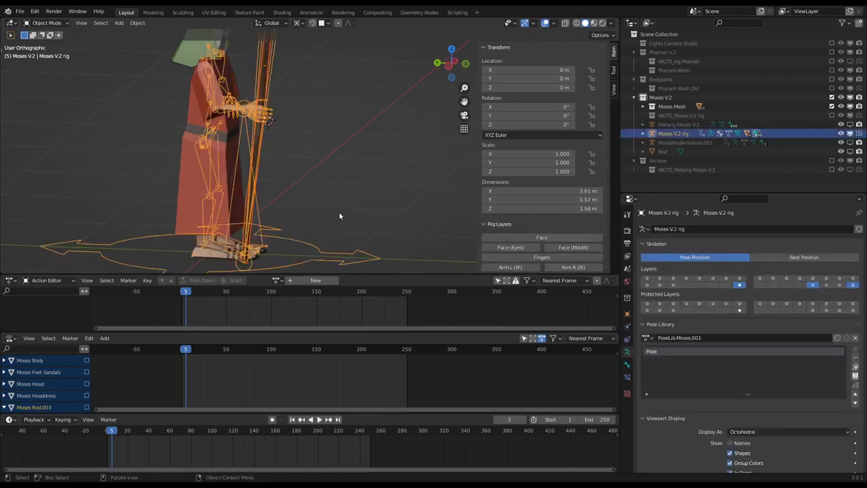
pyautogui.hotkey('ctrl', 'p')
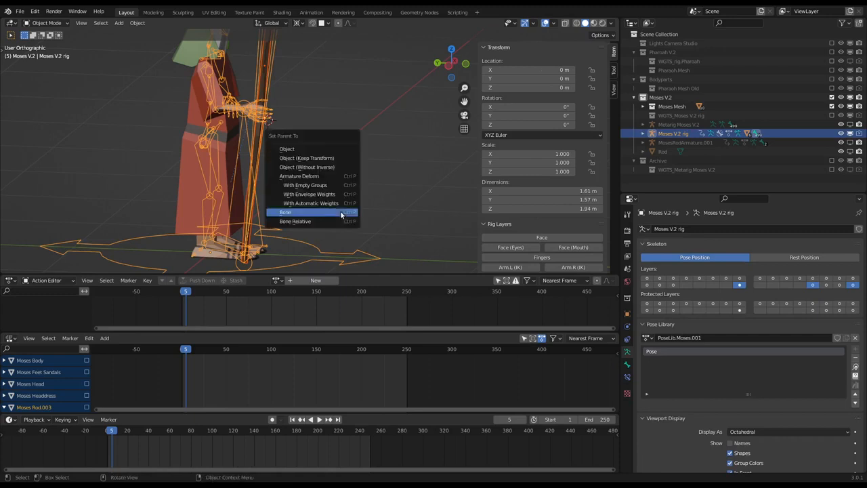
pyautogui.click(337, 213)
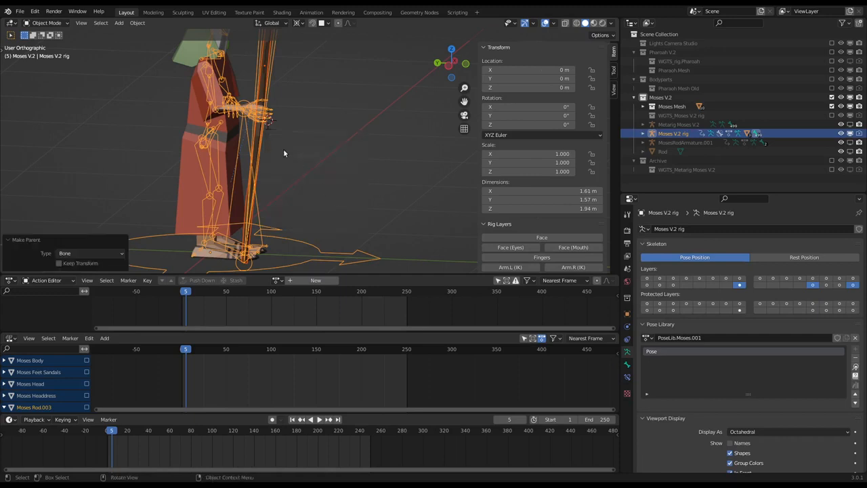
# Test moving the Rod-Bone in Pose Mode without keeping the change, and hide armature layer 32.
pyautogui.hotkey('ctrl', 'Tab')
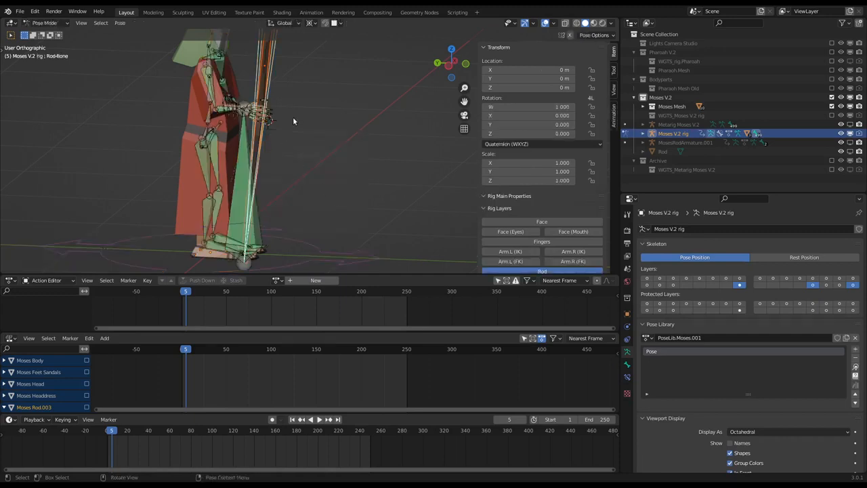
pyautogui.press('g')
pyautogui.press('Escape')
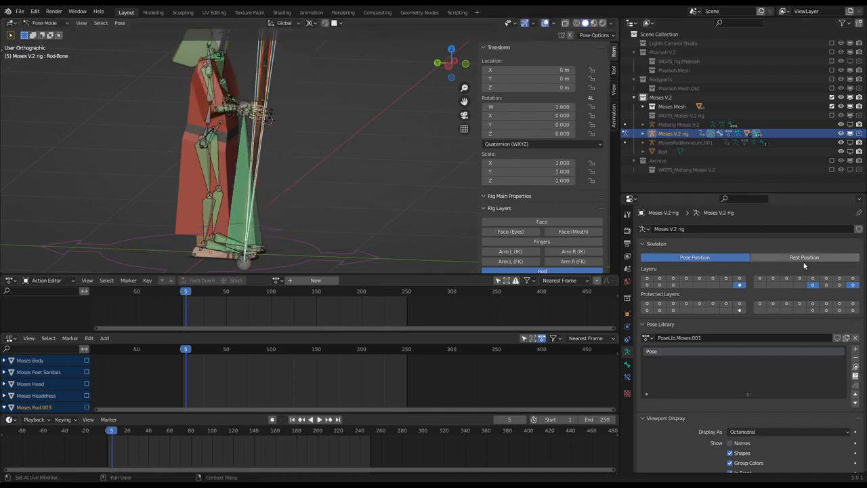
pyautogui.click(852, 285)
pyautogui.scroll(-4, 292, 151)
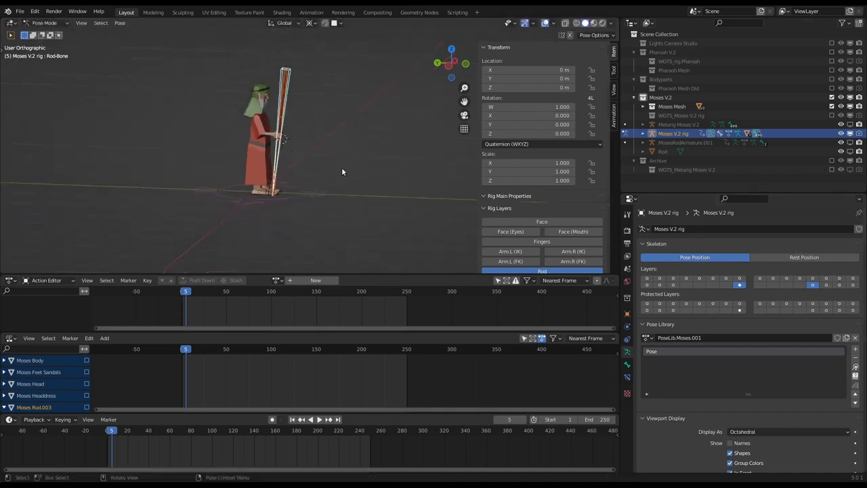
pyautogui.moveTo(381, 189); pyautogui.dragTo(353, 140, button='middle')
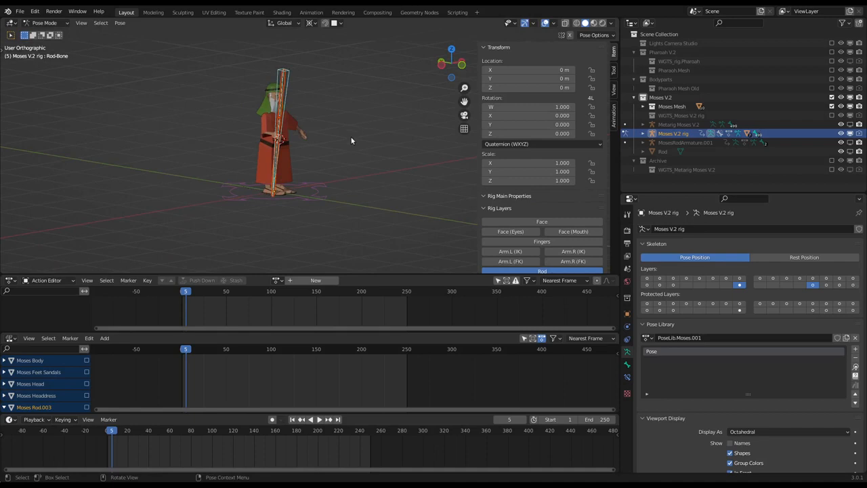
# Select the Moses V.2 rig in Object Mode and test moving the whole character without keeping the change.
pyautogui.hotkey('ctrl', 'Tab')
pyautogui.click(349, 149)
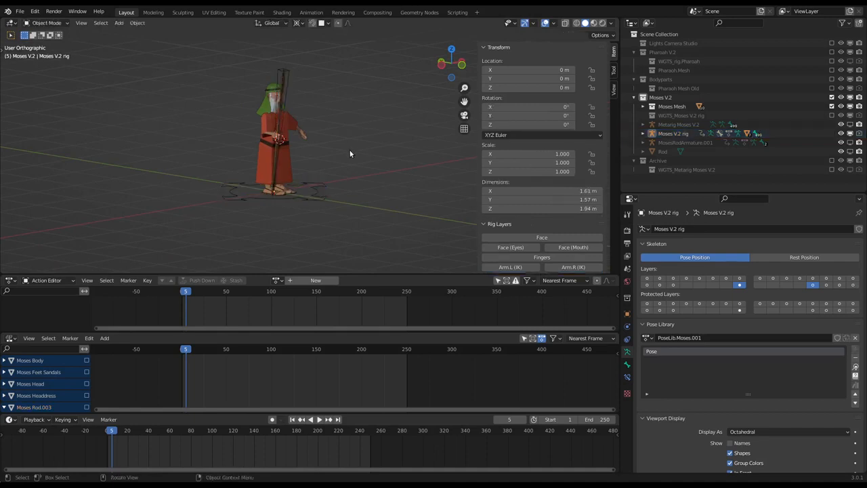
pyautogui.click(317, 193)
pyautogui.scroll(3, 311, 143)
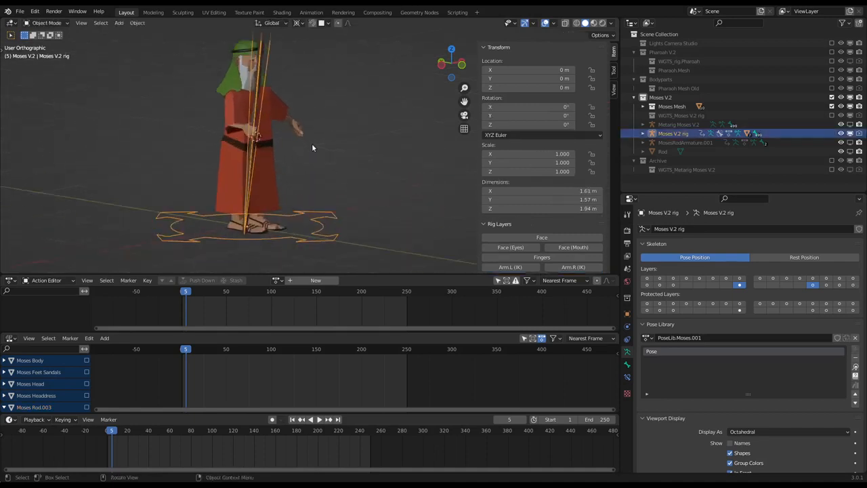
pyautogui.scroll(-1, 303, 177)
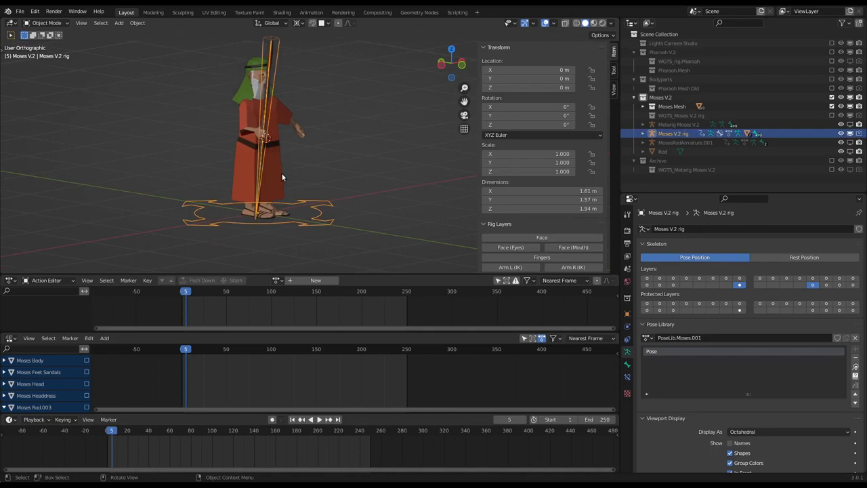
pyautogui.press('g')
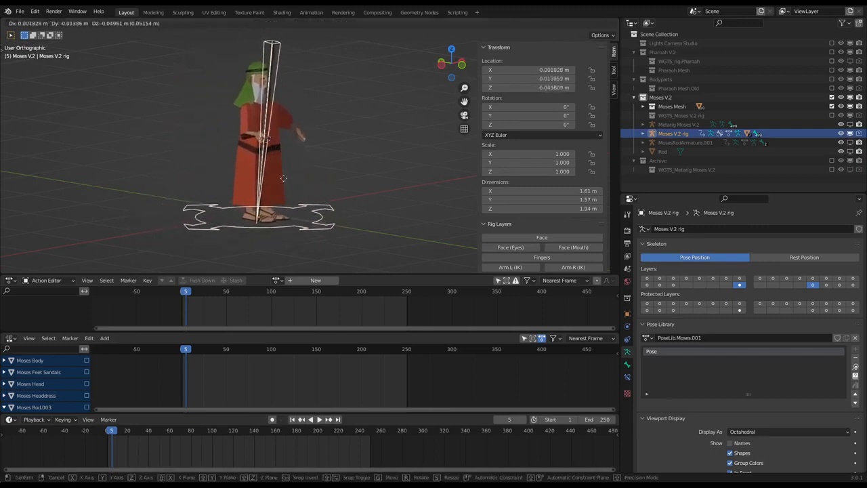
pyautogui.press('Escape')
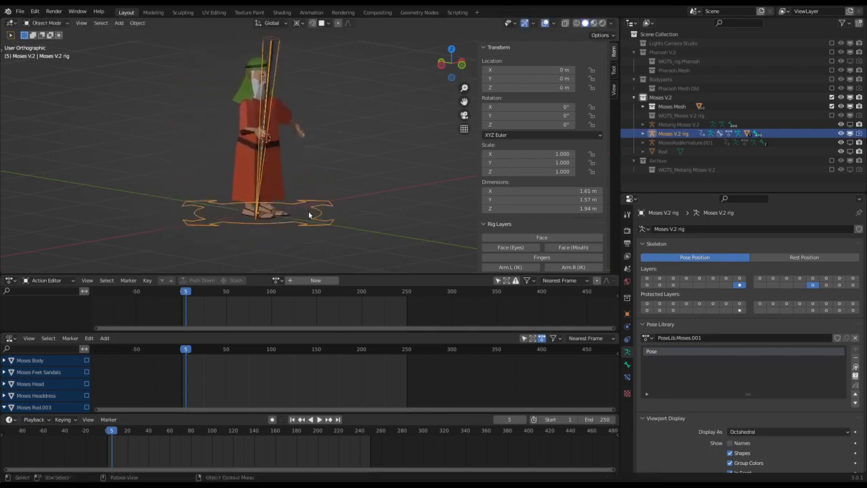
# In Pose Mode, test moving the root bone and the Rod-Bone one after the other without keeping either change.
pyautogui.hotkey('ctrl', 'Tab')
pyautogui.click(309, 216)
pyautogui.press('g')
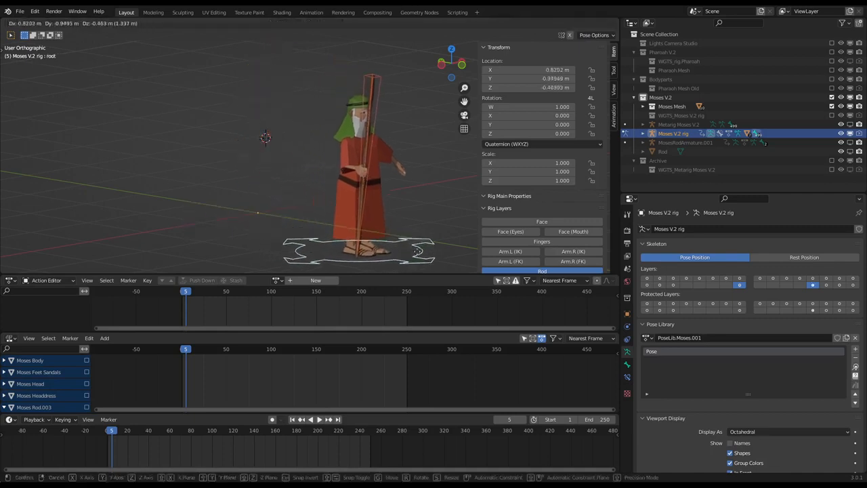
pyautogui.press('Escape')
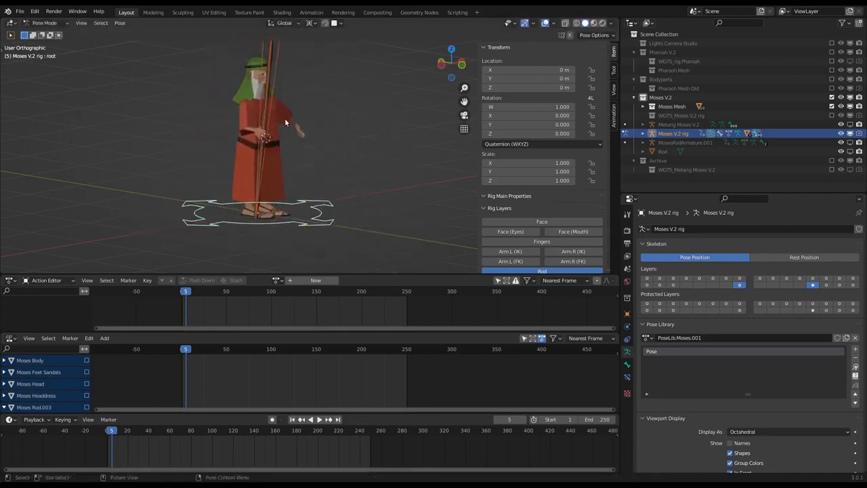
pyautogui.click(271, 123)
pyautogui.press('g')
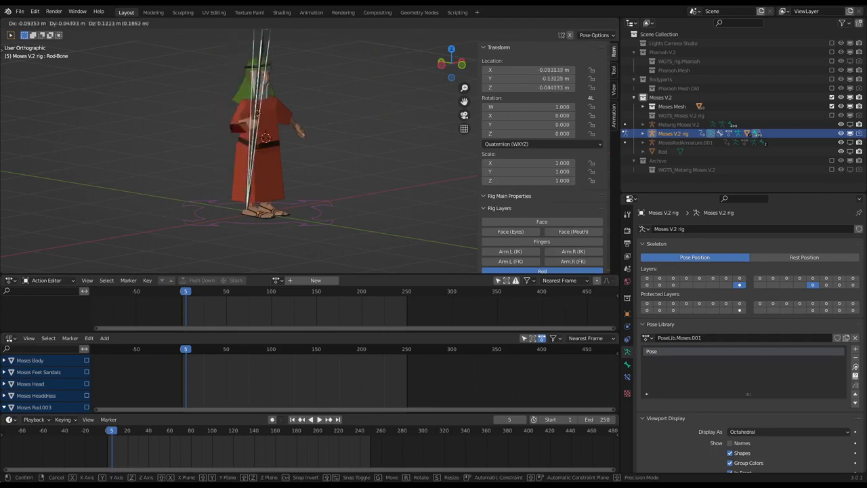
pyautogui.press('Escape')
pyautogui.scroll(-2, 258, 165)
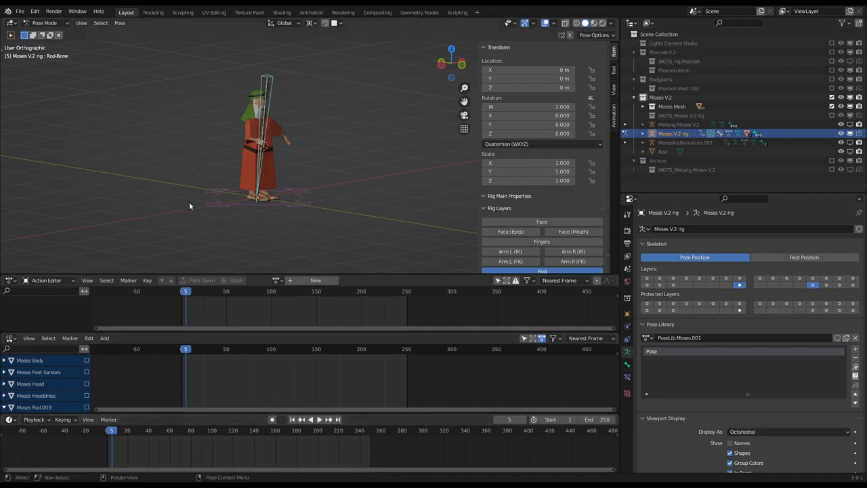
pyautogui.scroll(2, 252, 132)
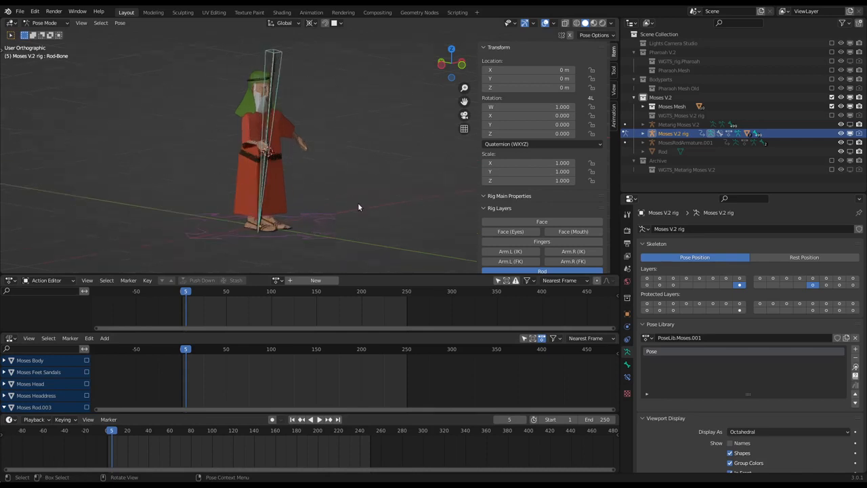
# Set the transform pivot point to Active Element and rotate the Rod-Bone upright by about 6.4° in the right orthographic view.
pyautogui.moveTo(358, 203); pyautogui.dragTo(310, 158, button='middle')
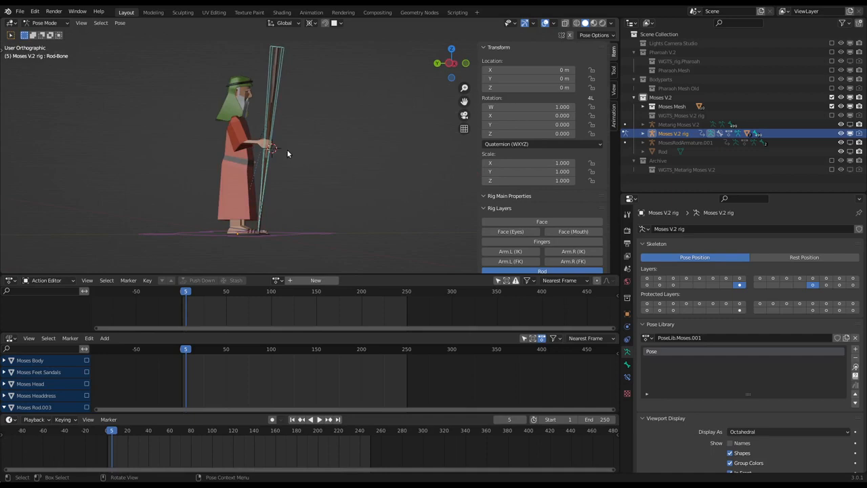
pyautogui.press('KP_1')
pyautogui.press('KP_3')
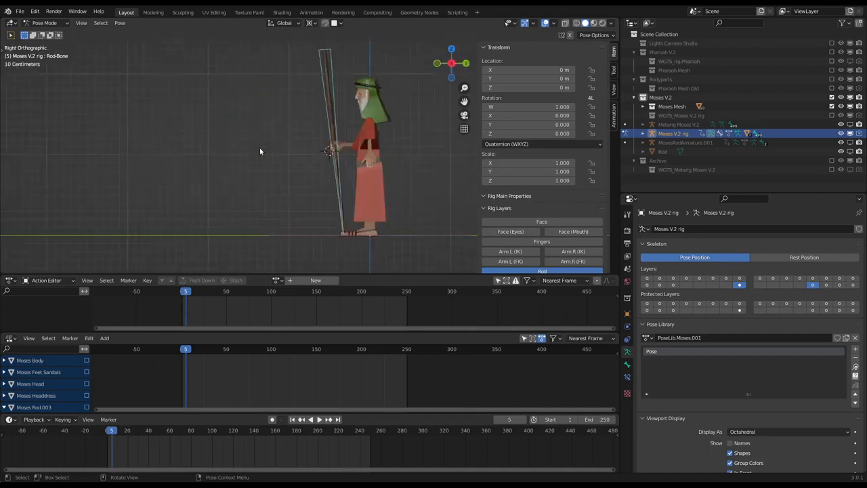
pyautogui.click(333, 78)
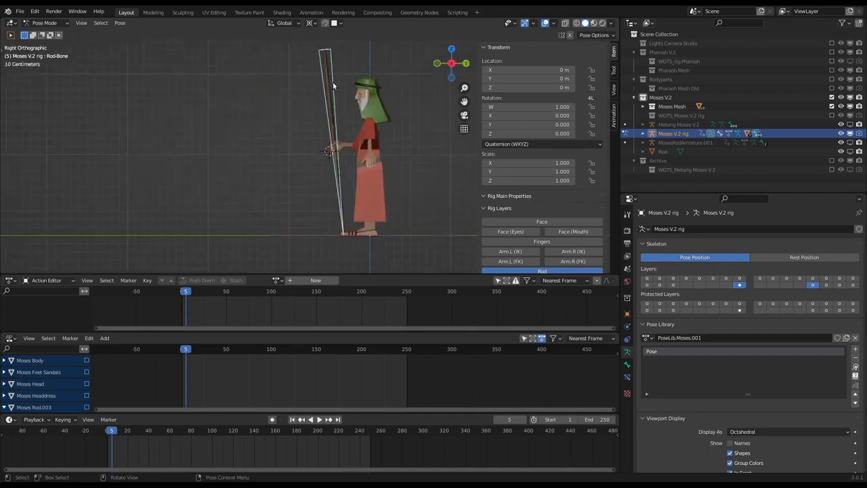
pyautogui.click(309, 22)
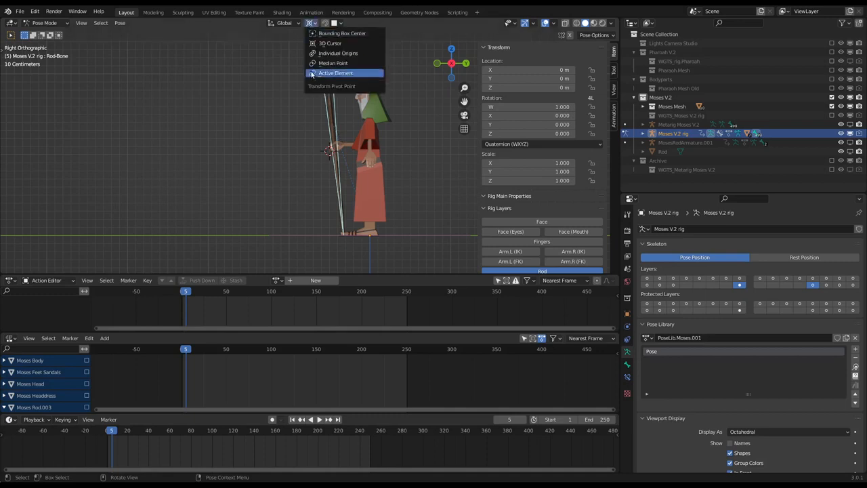
pyautogui.click(315, 73)
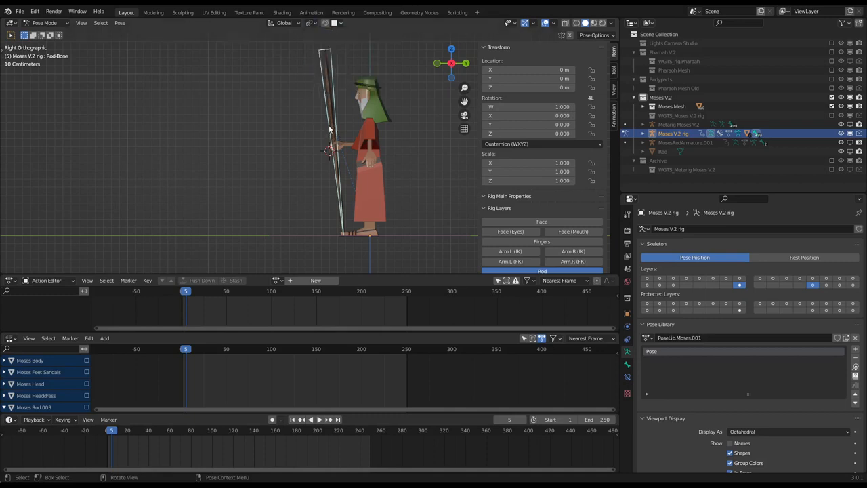
pyautogui.press('r')
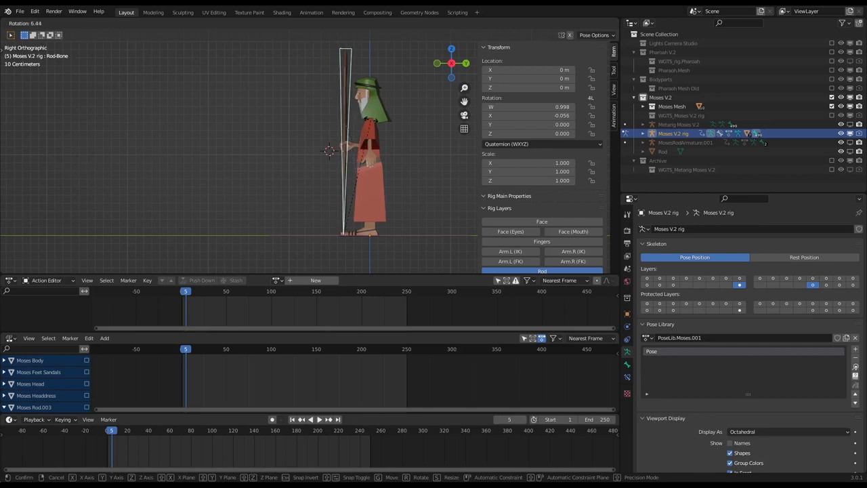
pyautogui.click(272, 130)
# Inspect the character holding the upright rod from several angles, and select the root bone.
pyautogui.moveTo(273, 129); pyautogui.dragTo(369, 192, button='middle')
pyautogui.scroll(3, 313, 124)
pyautogui.scroll(-2, 278, 132)
pyautogui.scroll(4, 303, 137)
pyautogui.scroll(1, 304, 233)
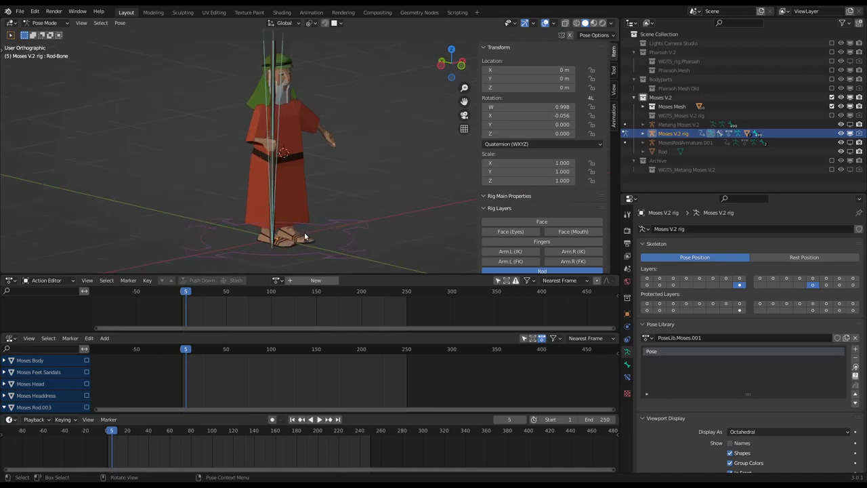
pyautogui.scroll(-2, 304, 233)
pyautogui.scroll(1, 302, 200)
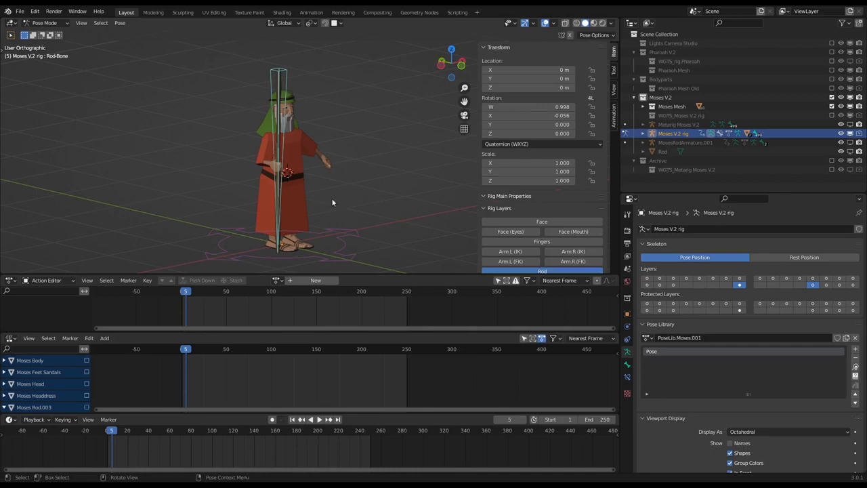
pyautogui.moveTo(361, 257); pyautogui.dragTo(314, 214, button='middle')
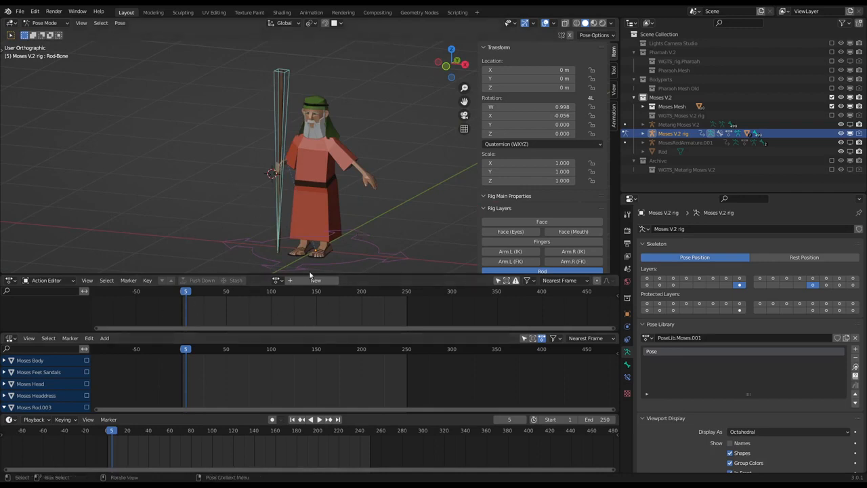
pyautogui.click(354, 266)
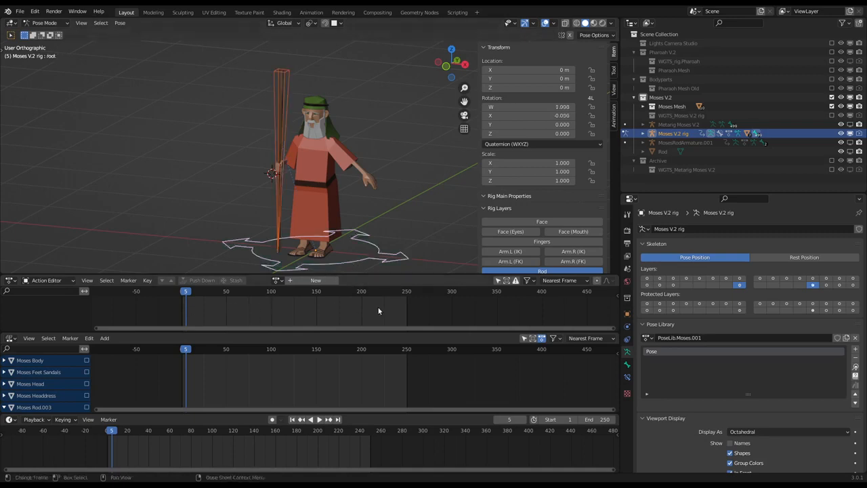